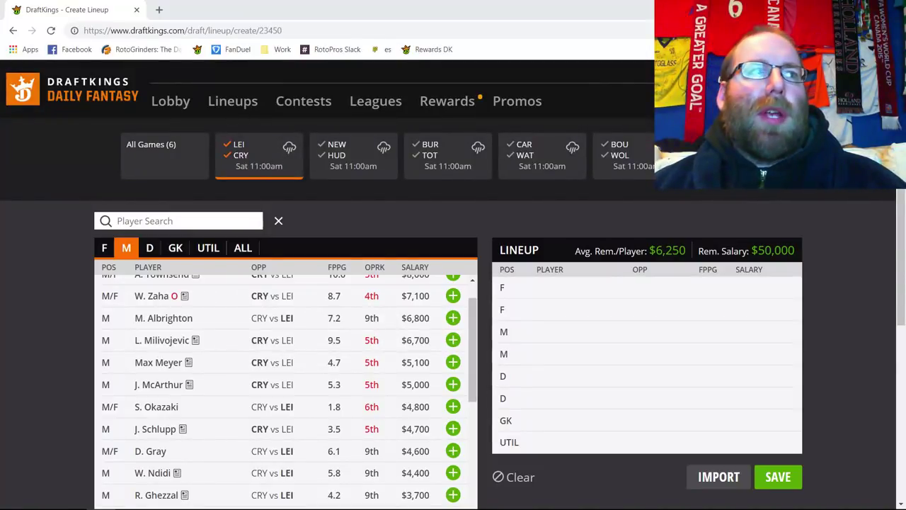
List the goalkeepers of the Leicester–Crystal Palace match and open Wayne Hennessey's 10-game log.
left_click(175, 249)
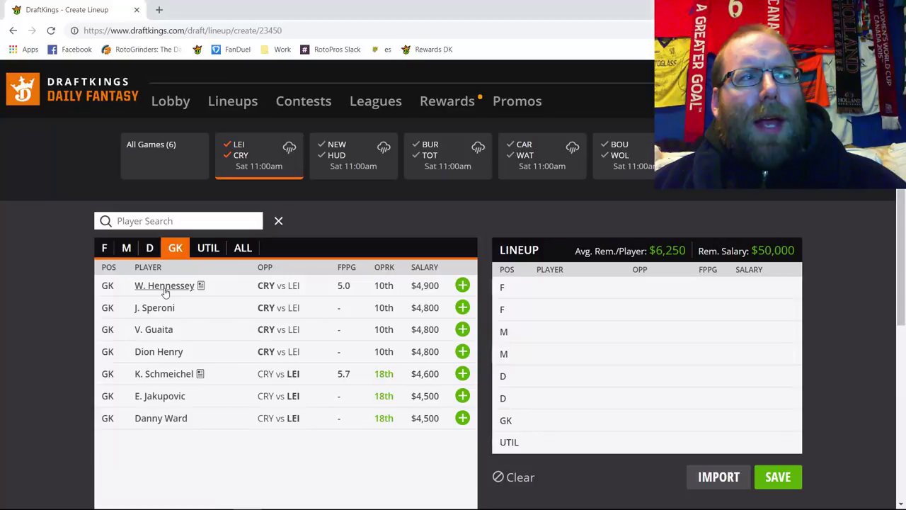
left_click(440, 285)
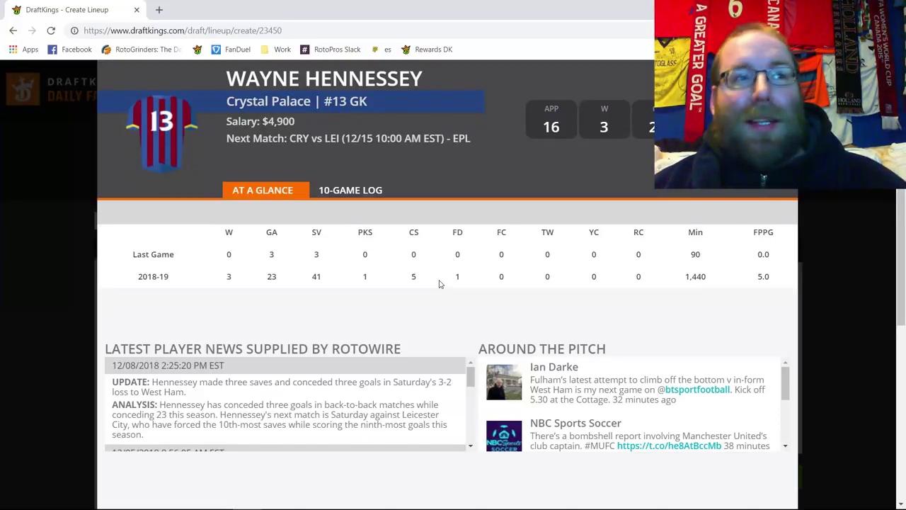
left_click(350, 195)
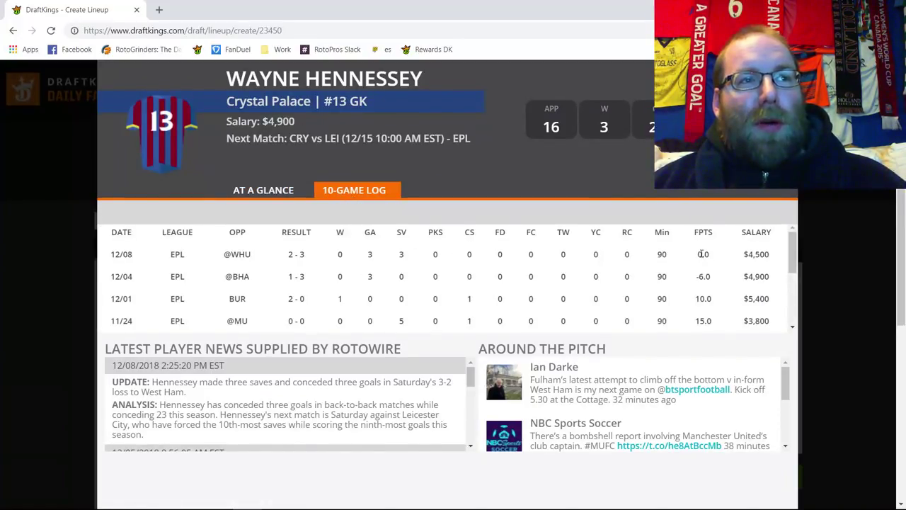
Examine the fantasy points and salaries across Hennessey's recent matches, including the 11/24 game at MU, and close his player card.
double_click(707, 275)
left_click(703, 258)
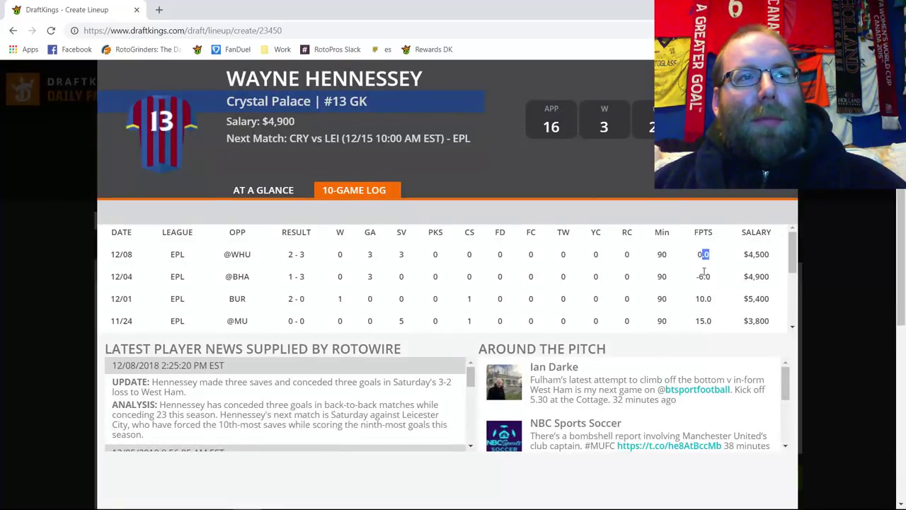
scroll(704, 271, "down", 1)
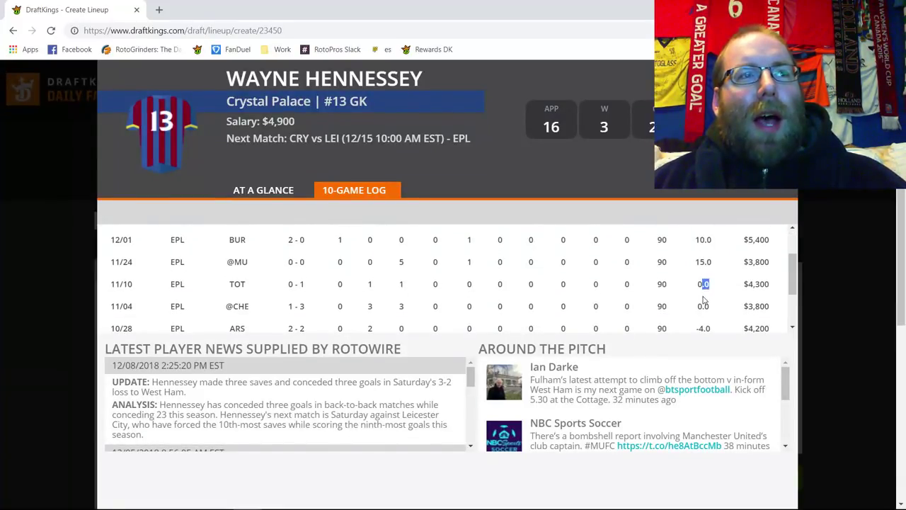
double_click(703, 261)
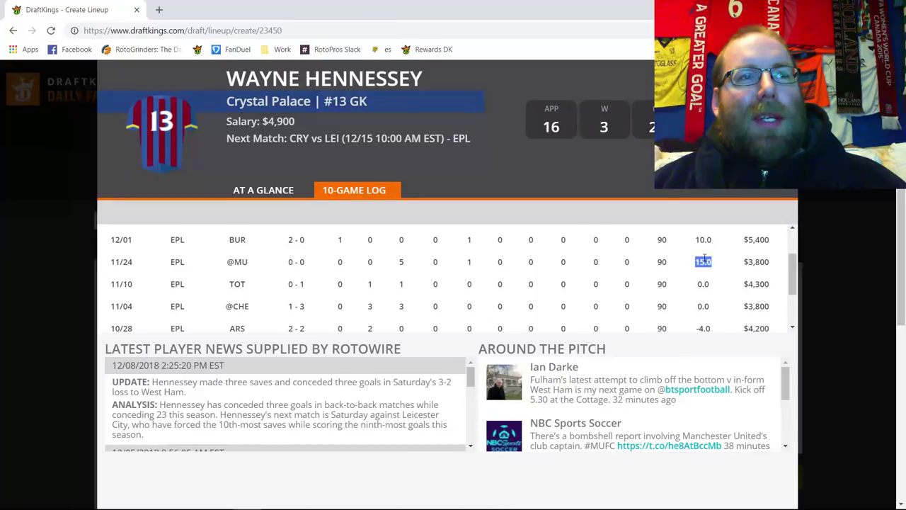
double_click(754, 261)
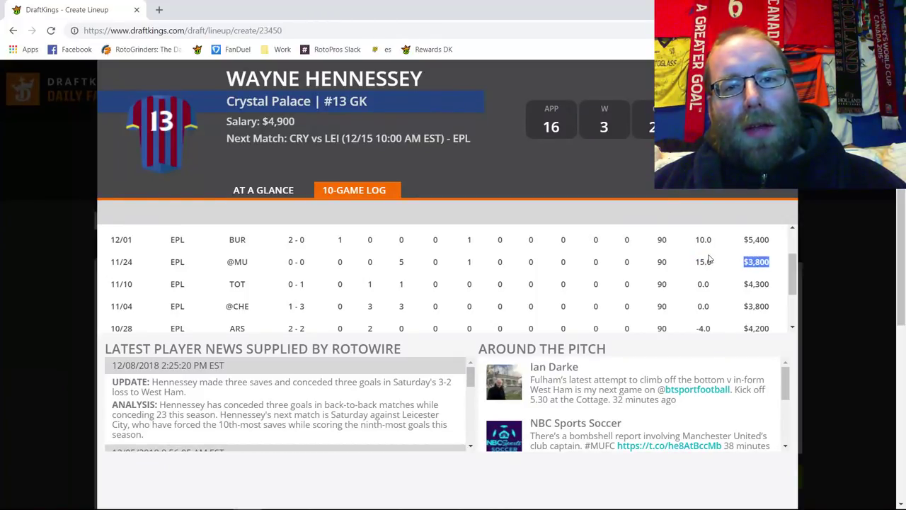
scroll(709, 260, "up", 2)
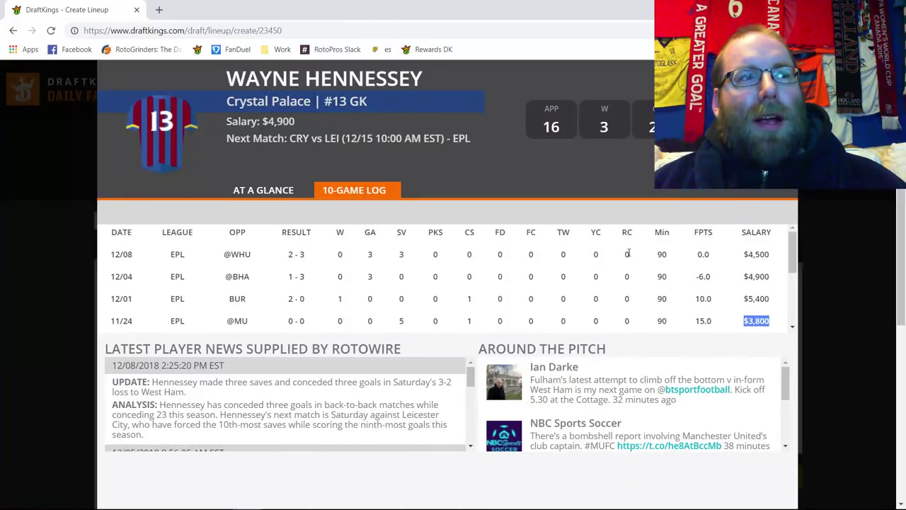
scroll(627, 253, "down", 3)
scroll(531, 261, "down", 3)
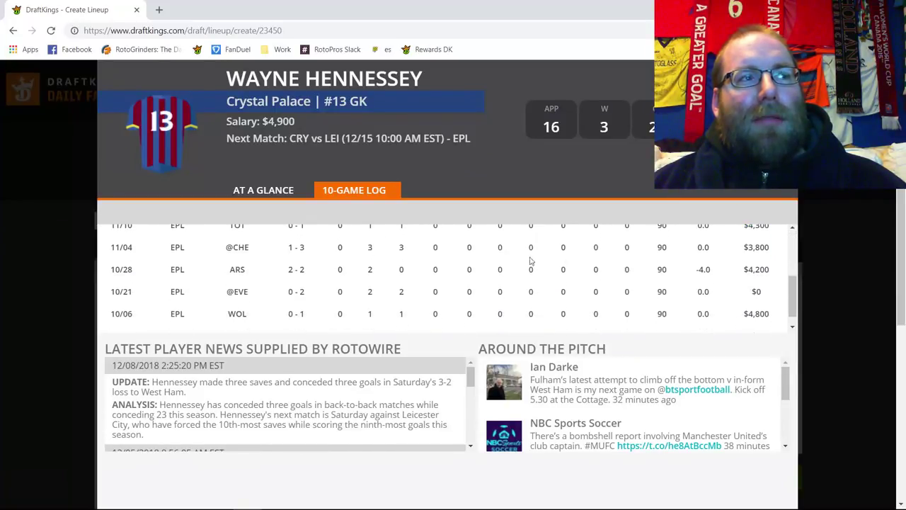
scroll(439, 257, "down", 2)
scroll(404, 284, "up", 4)
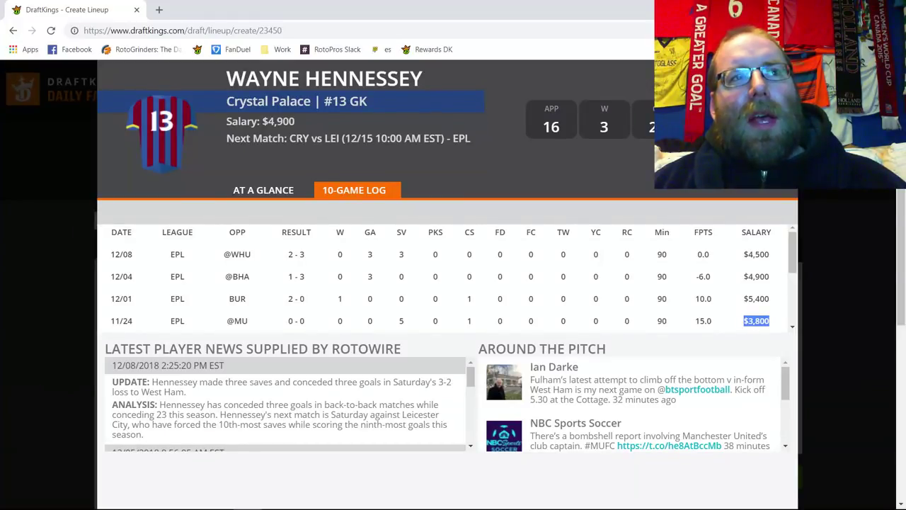
key("Escape")
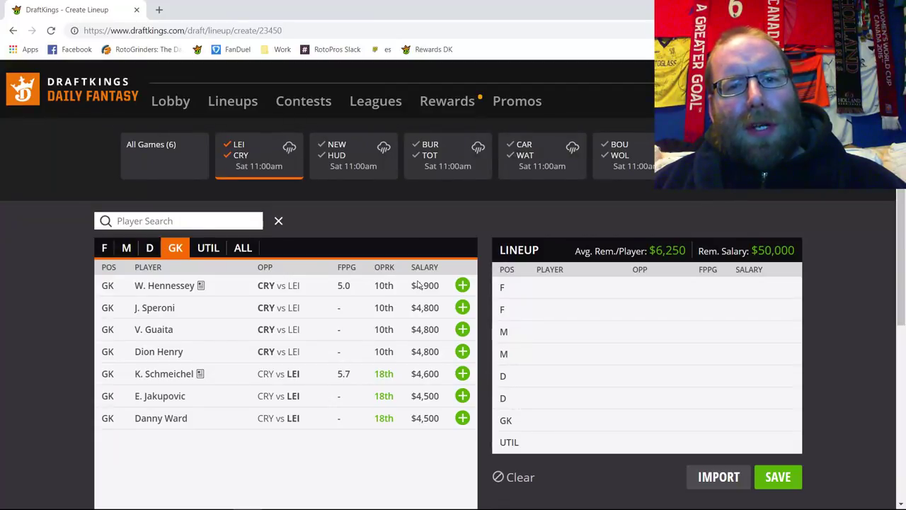
Limit the player list to Leicester forwards and review Jamie Vardy's news and 10-game log.
left_click(241, 155)
left_click(106, 251)
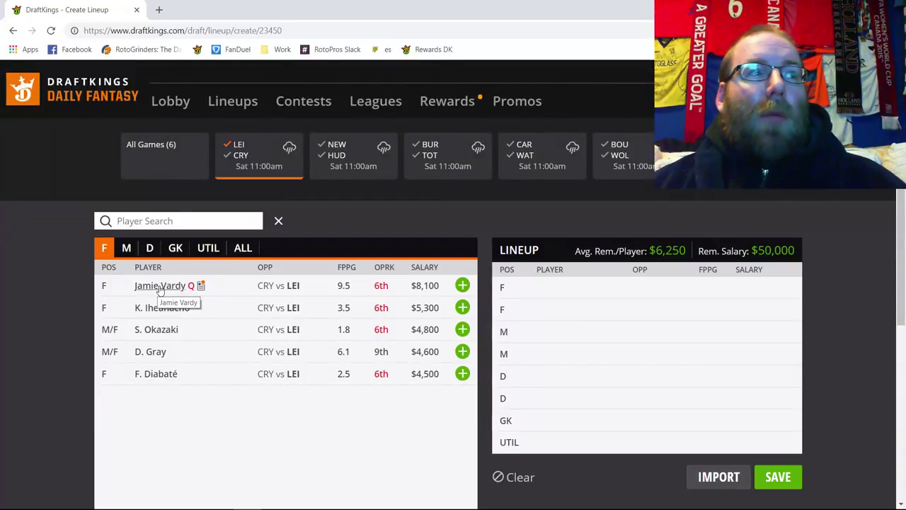
left_click(160, 287)
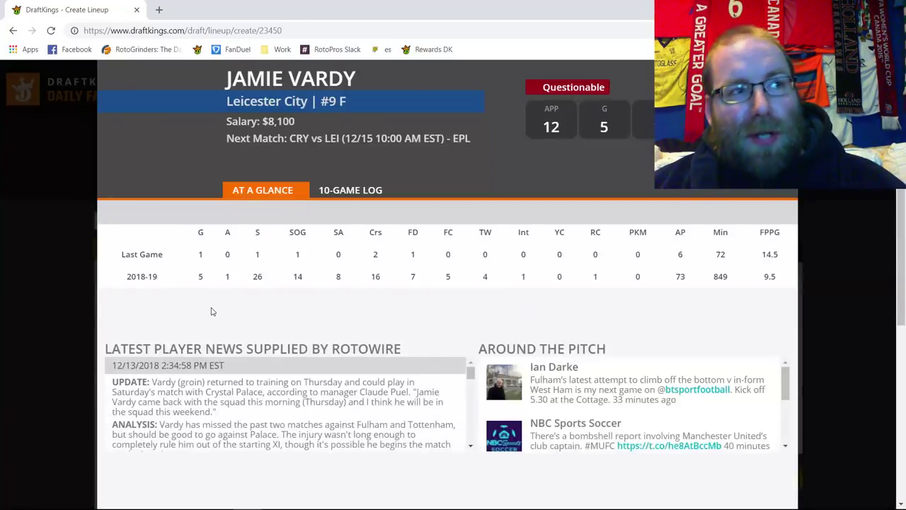
left_click(368, 194)
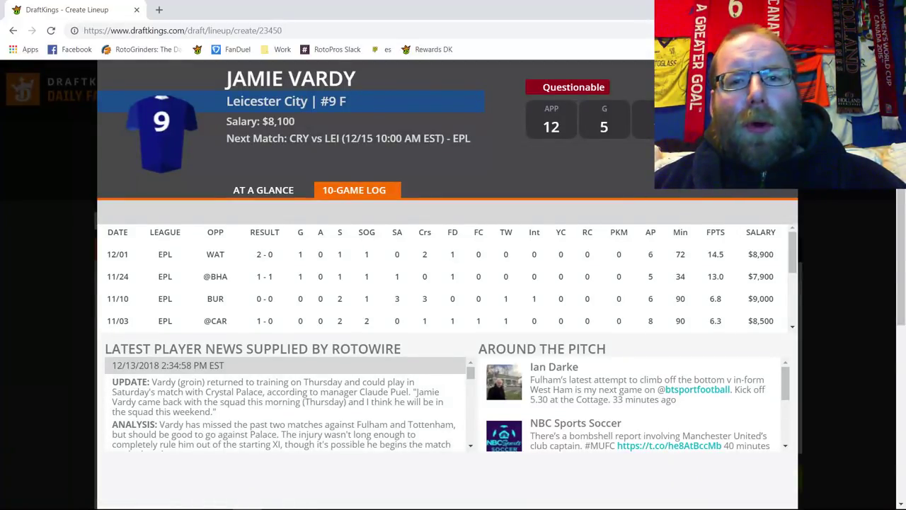
key("Escape")
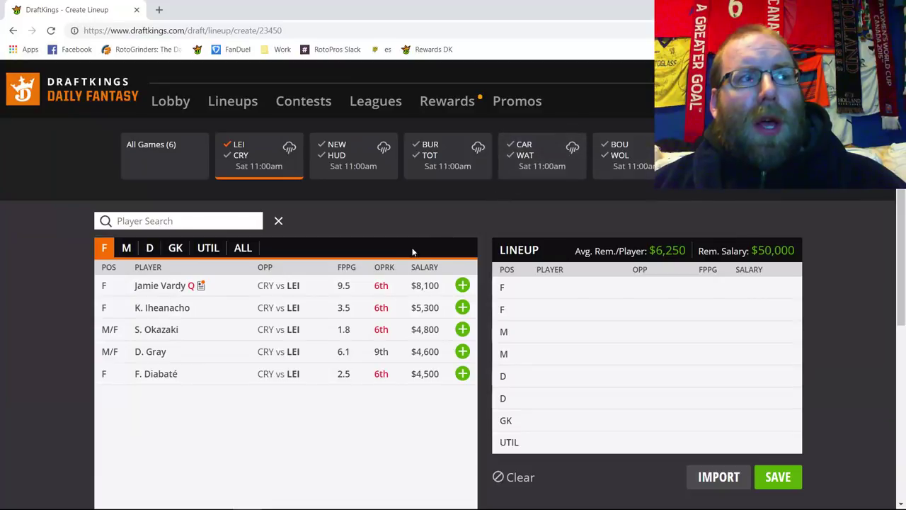
List Leicester's midfielders and examine James Maddison's fantasy points in his last three matches in the 10-game log.
left_click(126, 249)
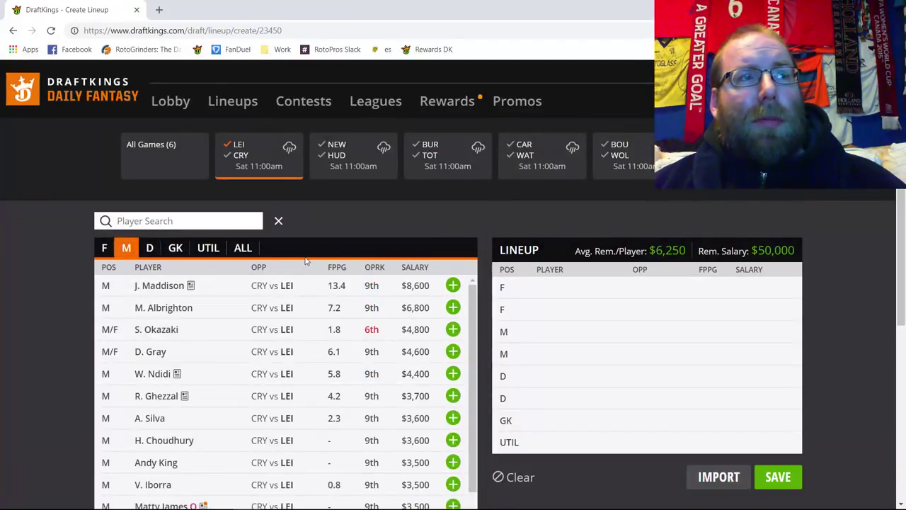
left_click(164, 287)
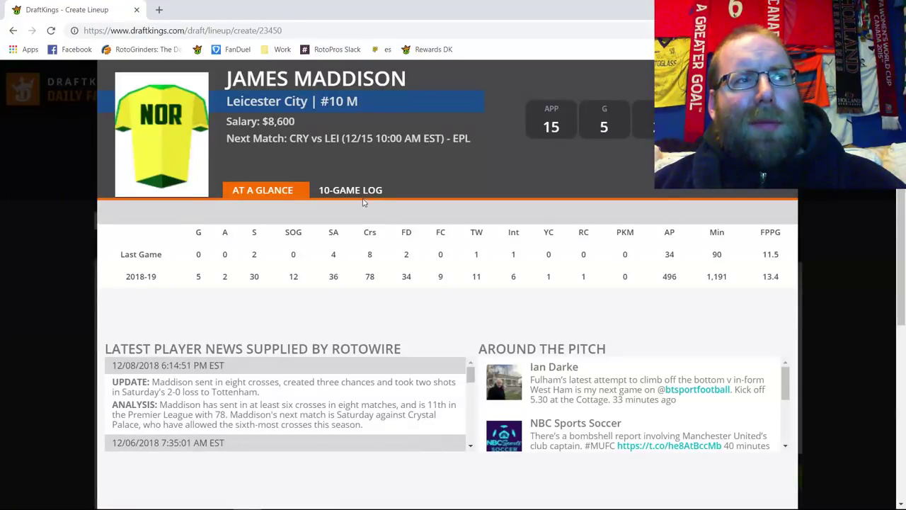
left_click(362, 195)
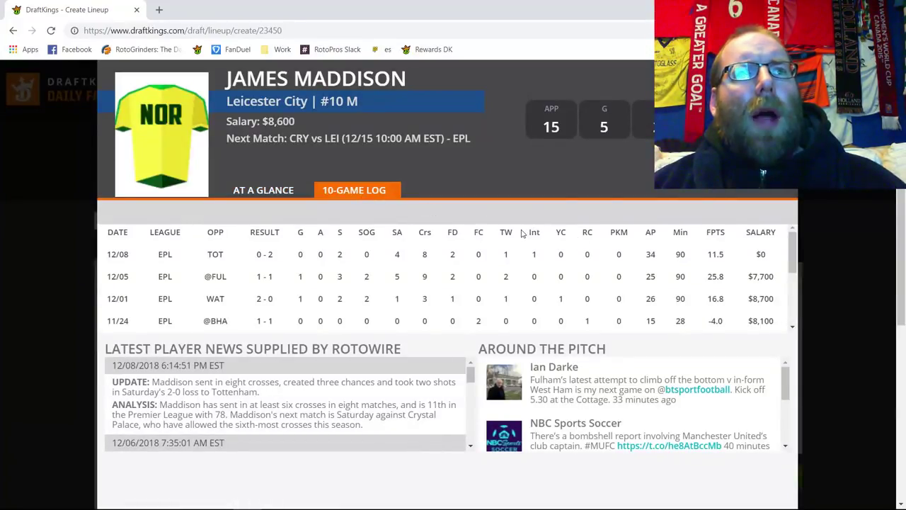
double_click(716, 254)
double_click(713, 276)
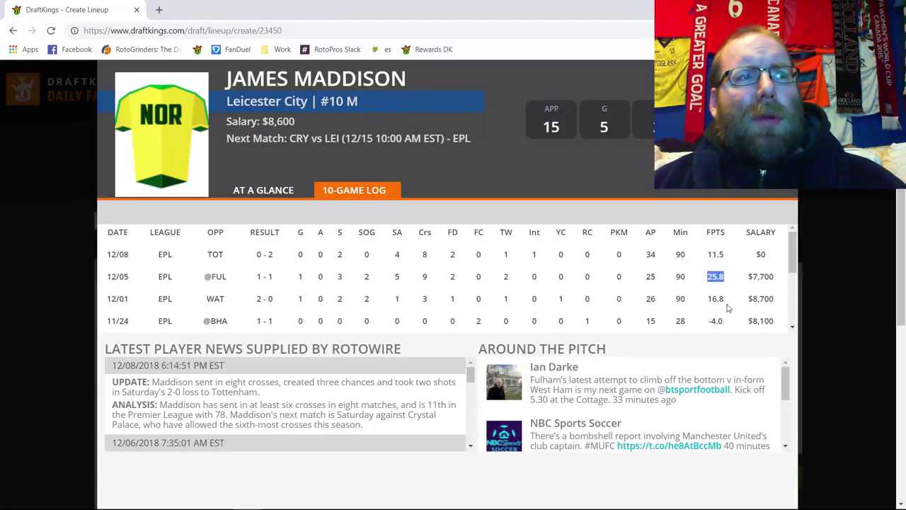
double_click(714, 298)
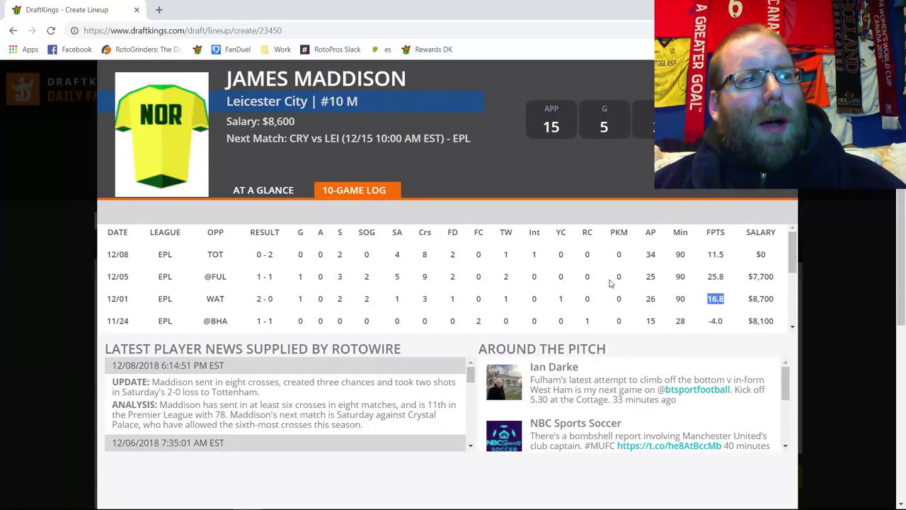
left_click(301, 287)
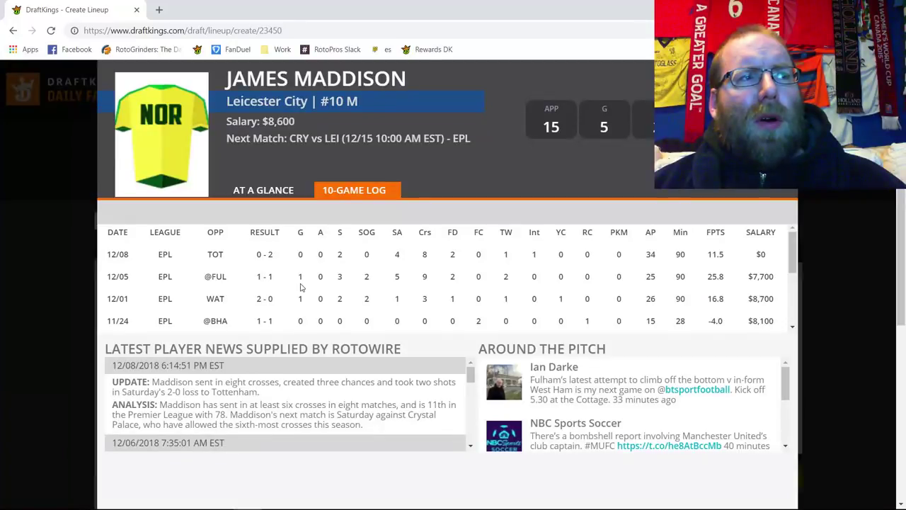
double_click(714, 254)
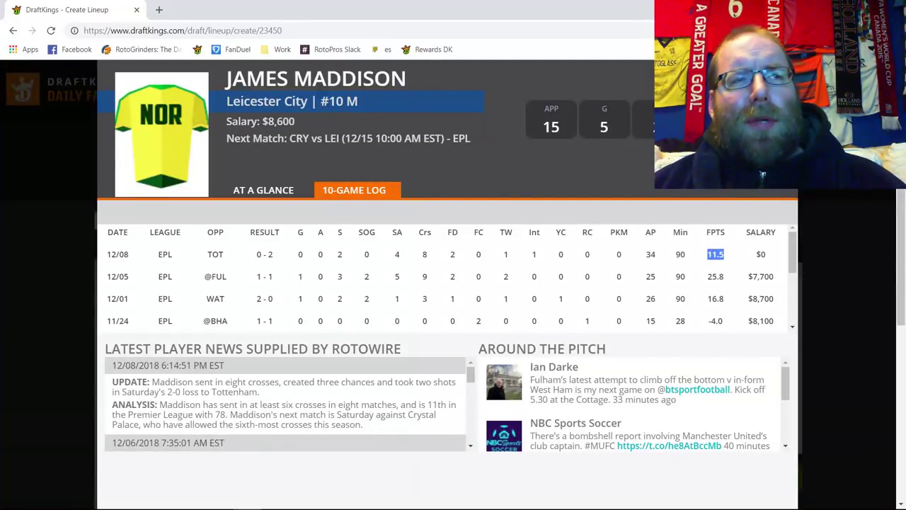
key("Escape")
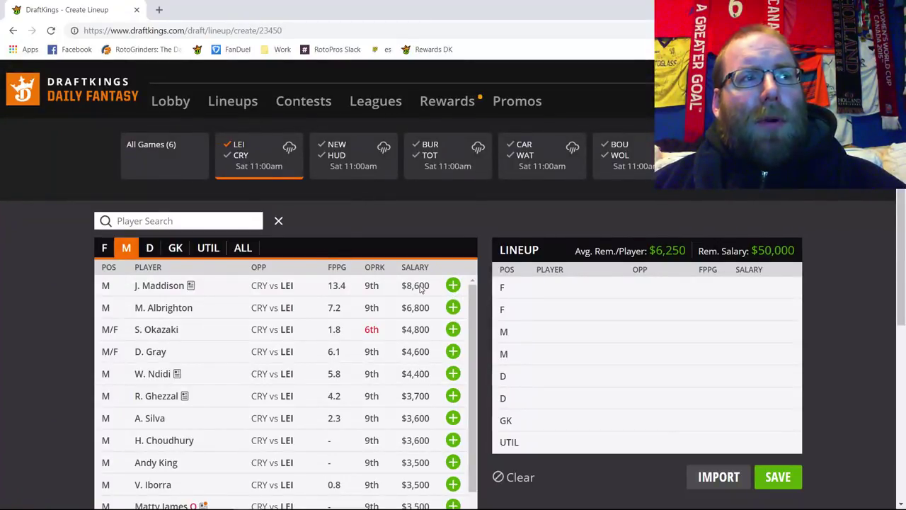
Switch the team filter from Leicester to Crystal Palace and view Andros Townsend's 10-game log.
left_click(239, 159)
left_click(240, 155)
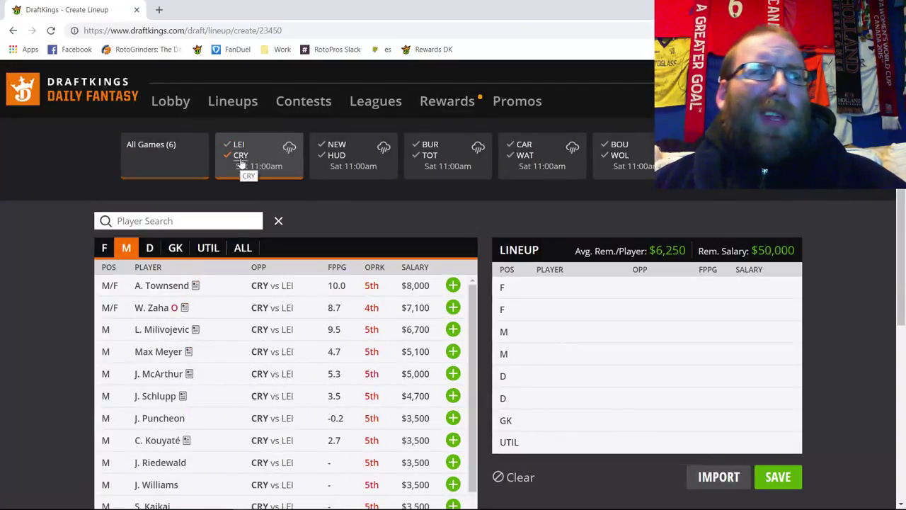
left_click(158, 290)
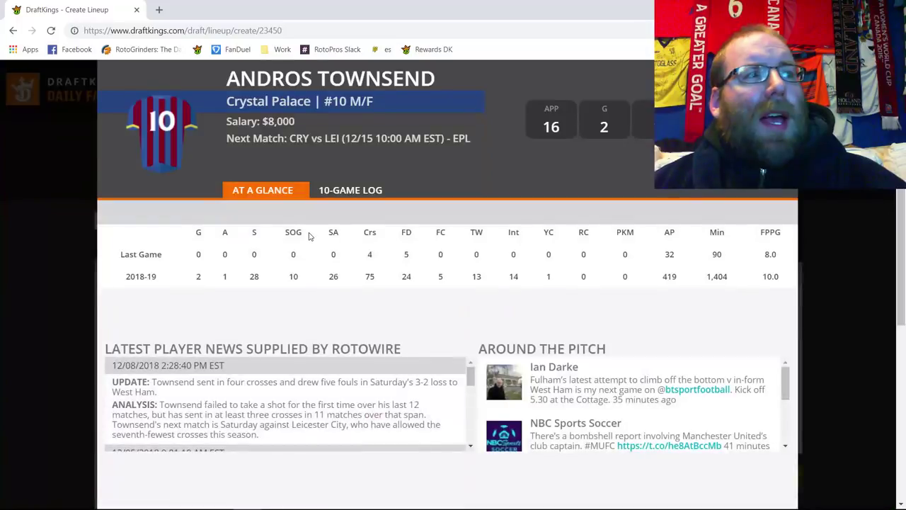
left_click(342, 192)
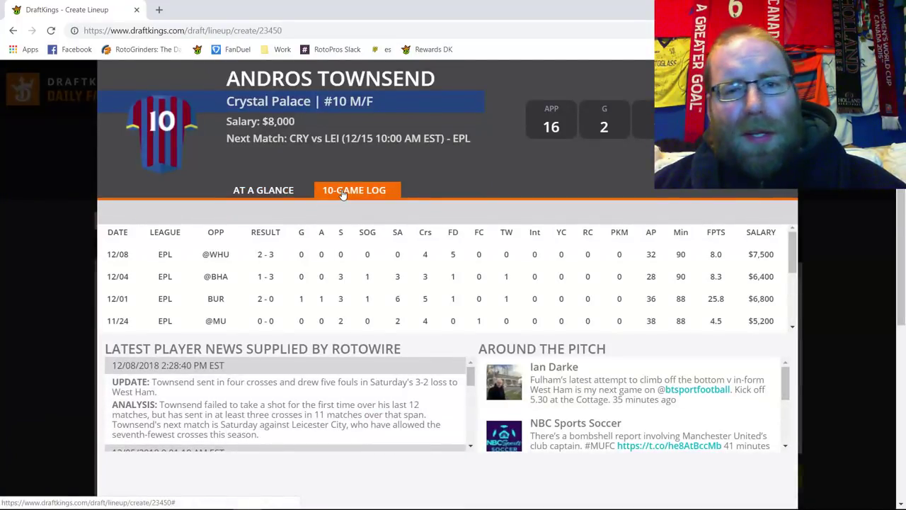
key("Escape")
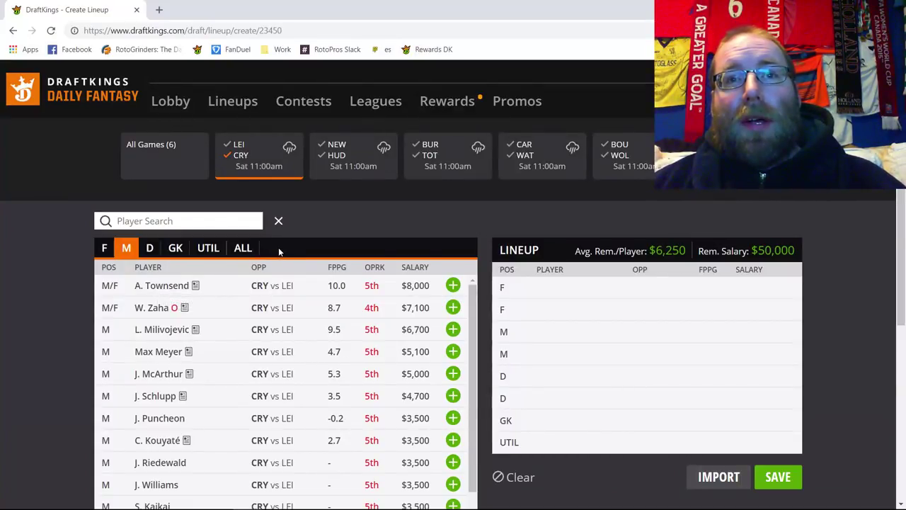
Reopen Andros Townsend's player card, read through his whole 10-game log again and close the card.
double_click(164, 293)
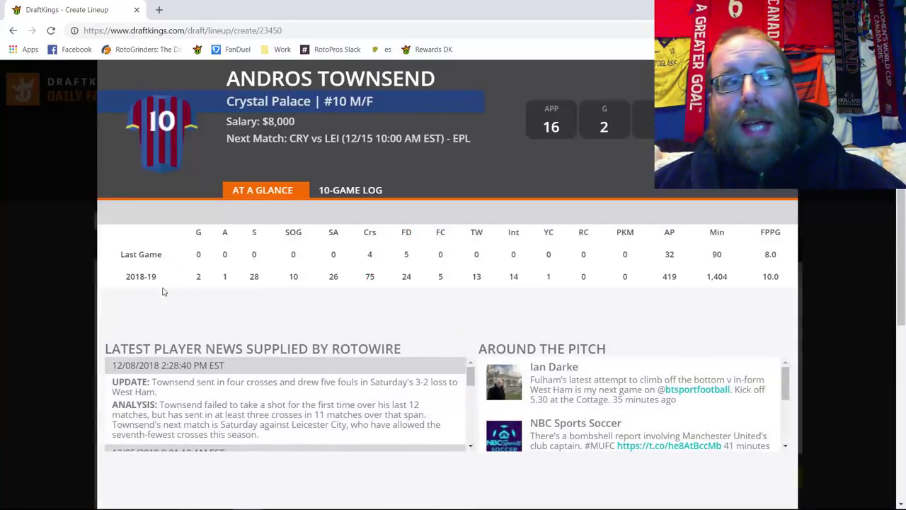
left_click(357, 193)
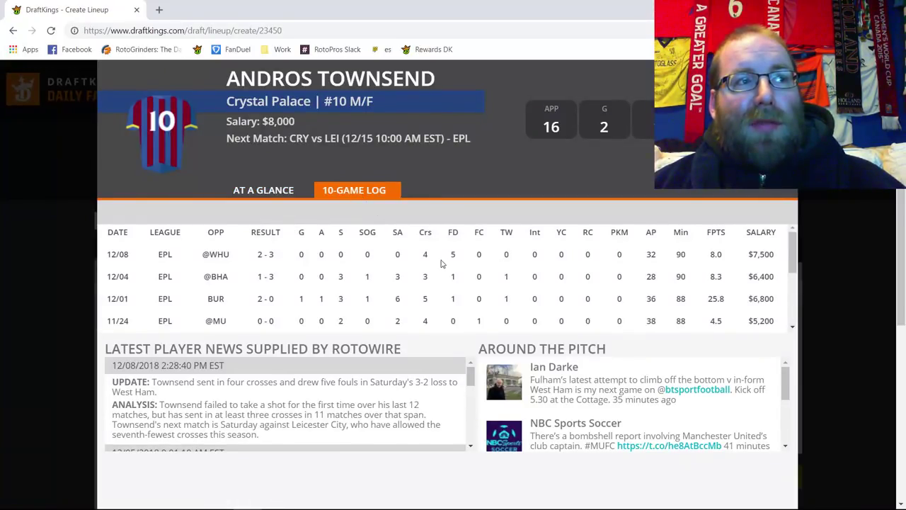
scroll(440, 262, "down", 2)
scroll(430, 268, "up", 2)
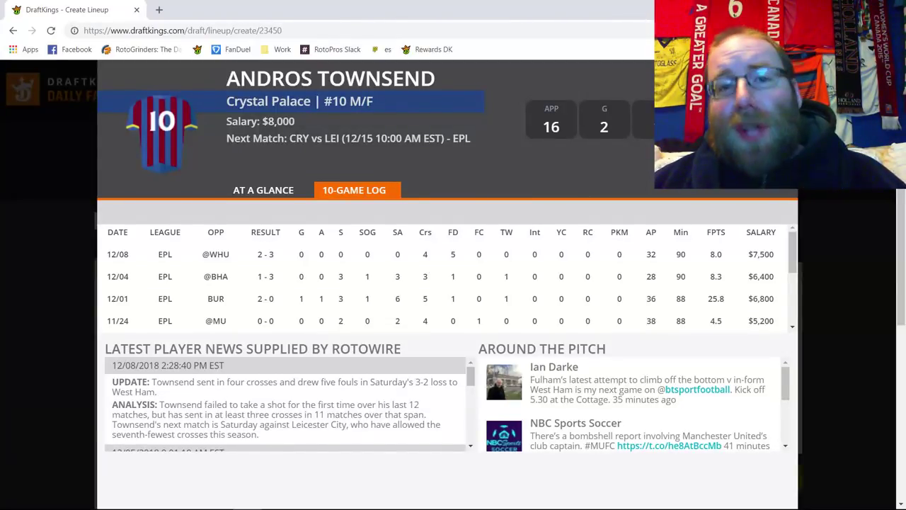
left_click(786, 71)
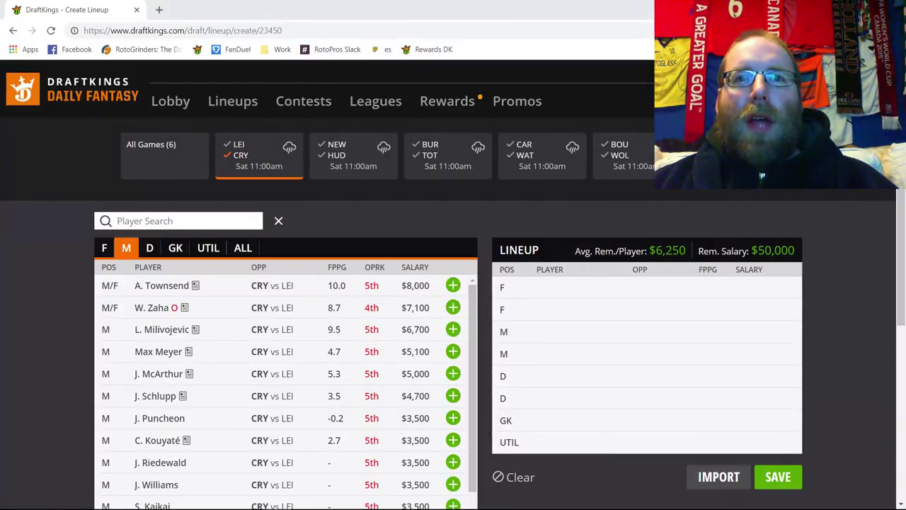
Switch the filter from Crystal Palace to the Newcastle–Huddersfield match, list its goalkeepers and review Martin Dubravka's 10-game log.
left_click(237, 150)
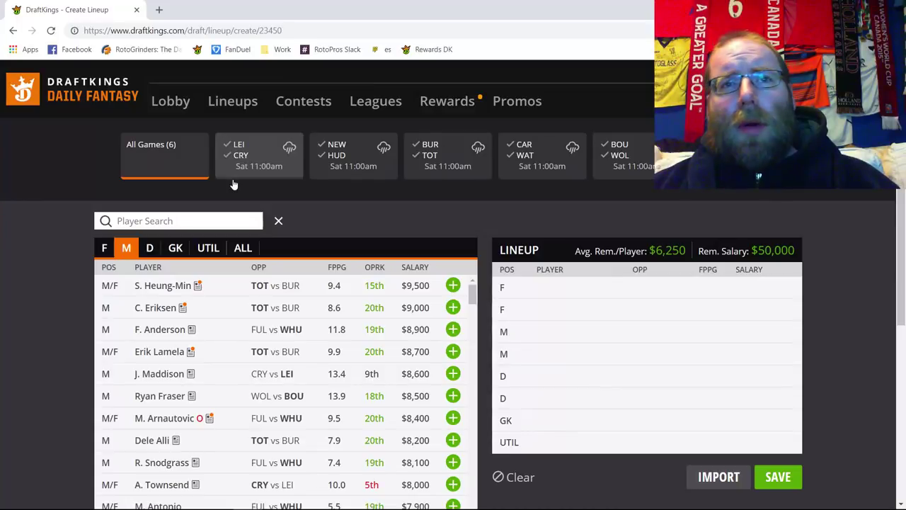
left_click(339, 150)
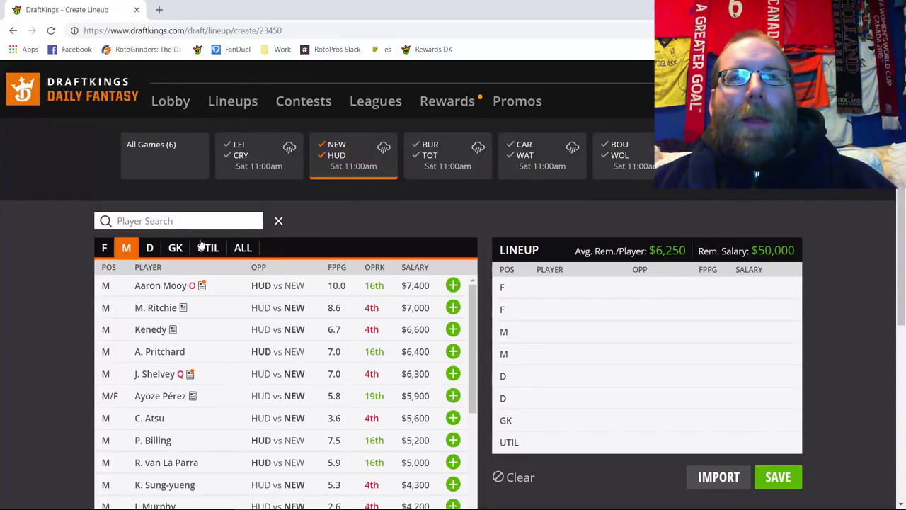
left_click(175, 249)
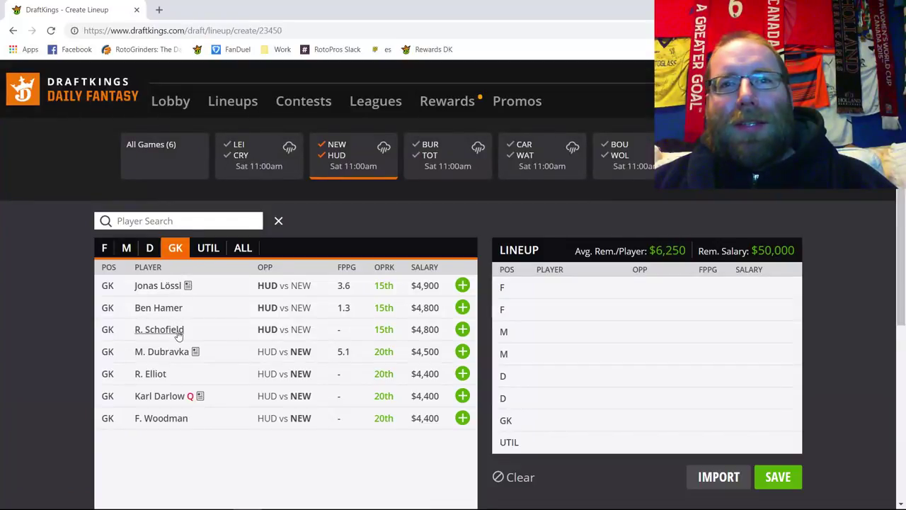
left_click(181, 355)
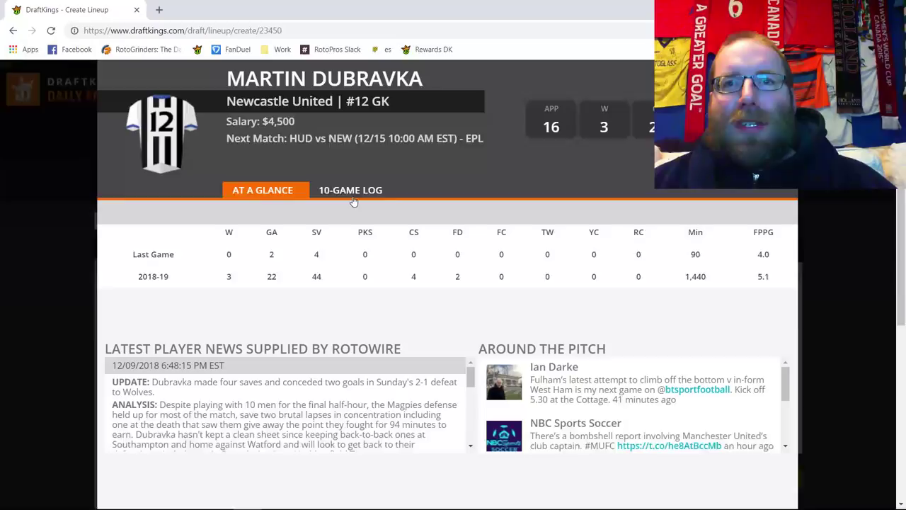
left_click(353, 198)
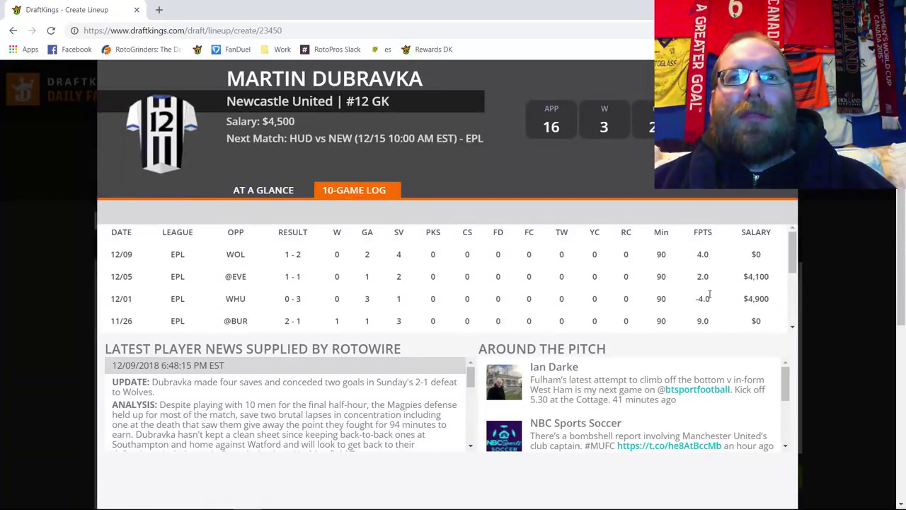
scroll(704, 290, "down", 3)
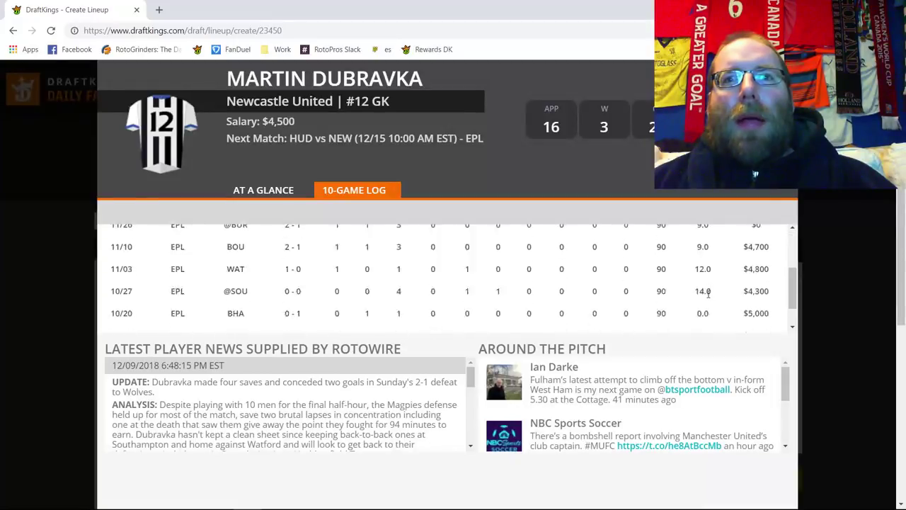
scroll(718, 280, "up", 4)
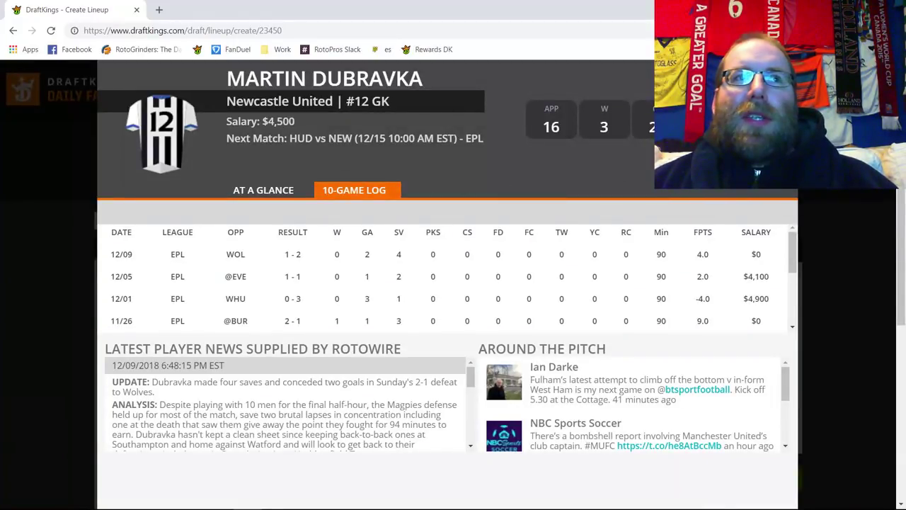
key("Escape")
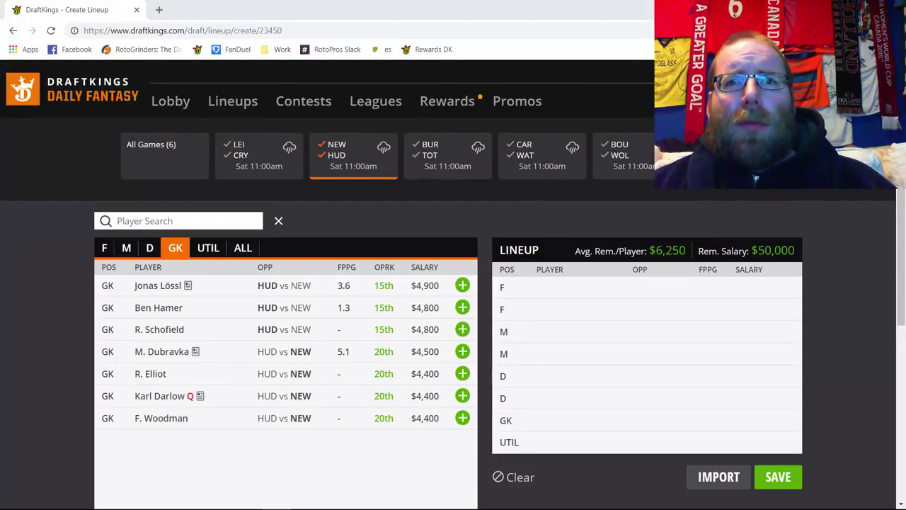
Review Huddersfield goalkeeper Jonas Lössl's 10-game log, checking his fantasy points against Wolves, and close his card.
left_click(148, 287)
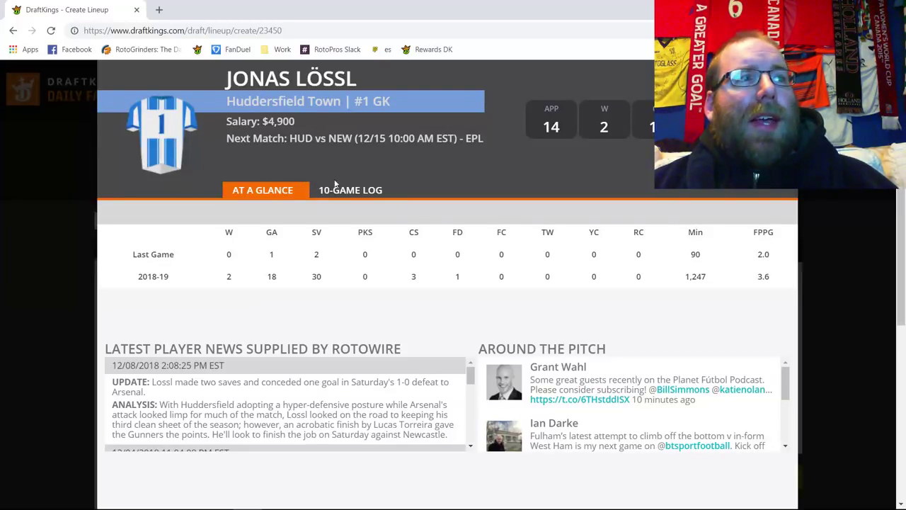
left_click(365, 192)
scroll(704, 263, "down", 1)
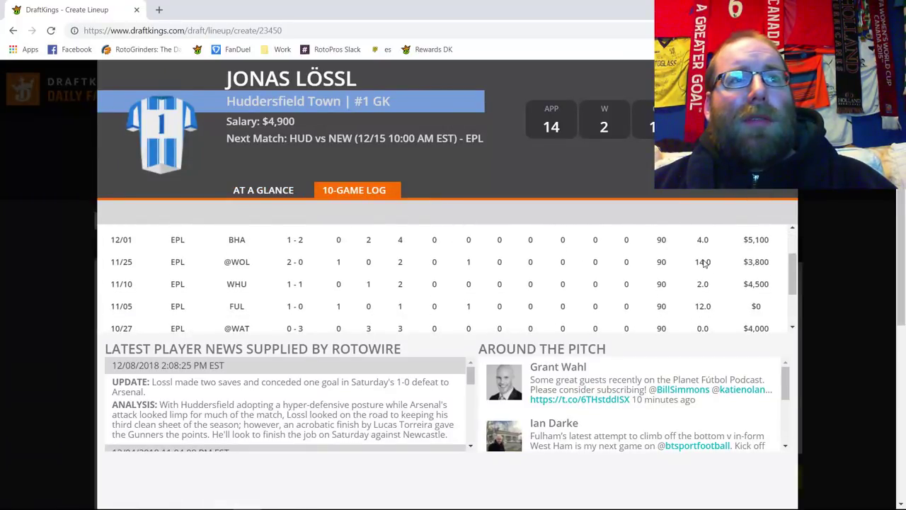
left_click_drag(703, 261, 710, 262)
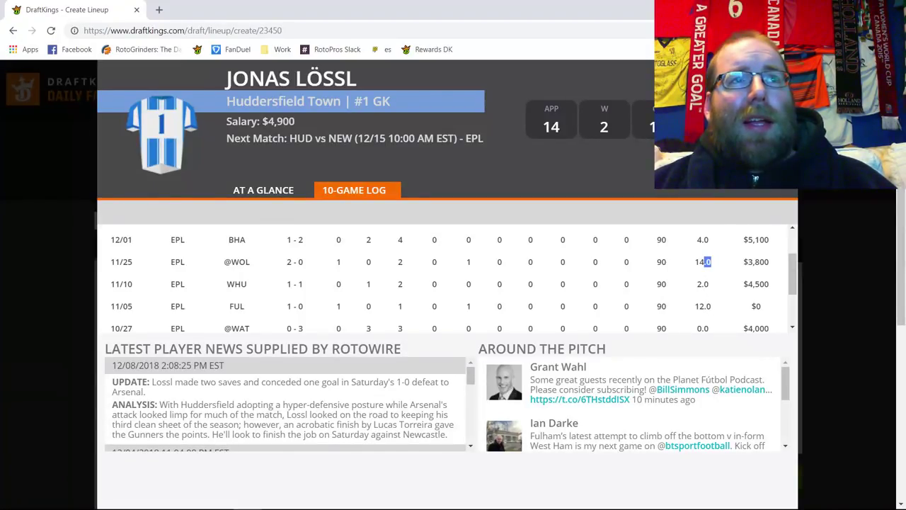
key("Escape")
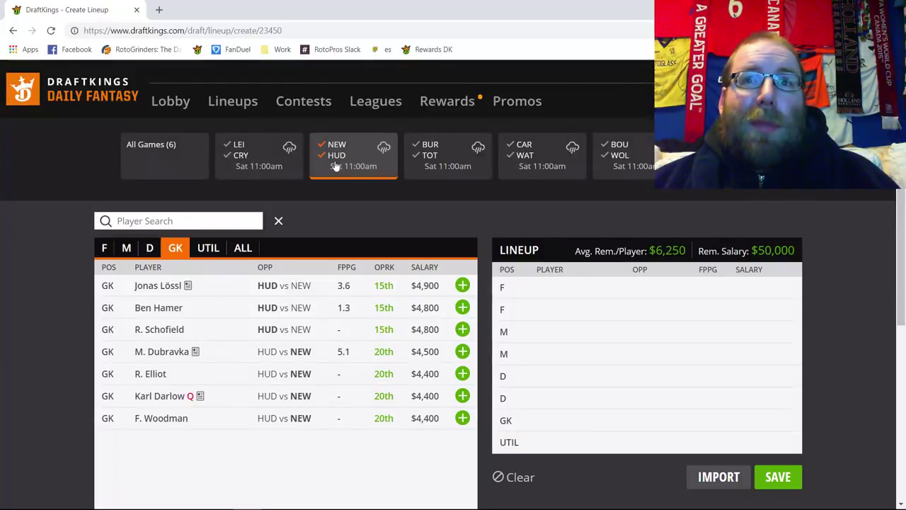
Add Huddersfield defender Chris Löwe and Newcastle midfielder M. Ritchie to the lineup.
left_click(149, 247)
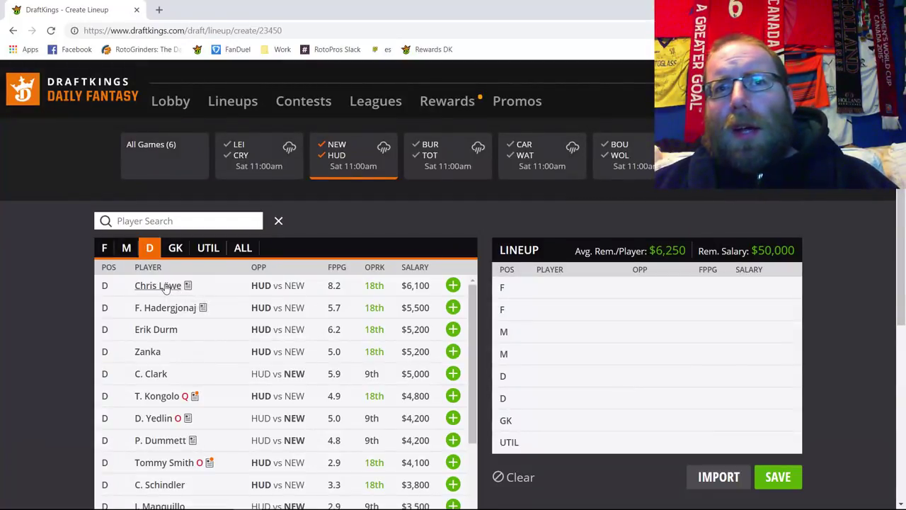
left_click(453, 285)
left_click(125, 248)
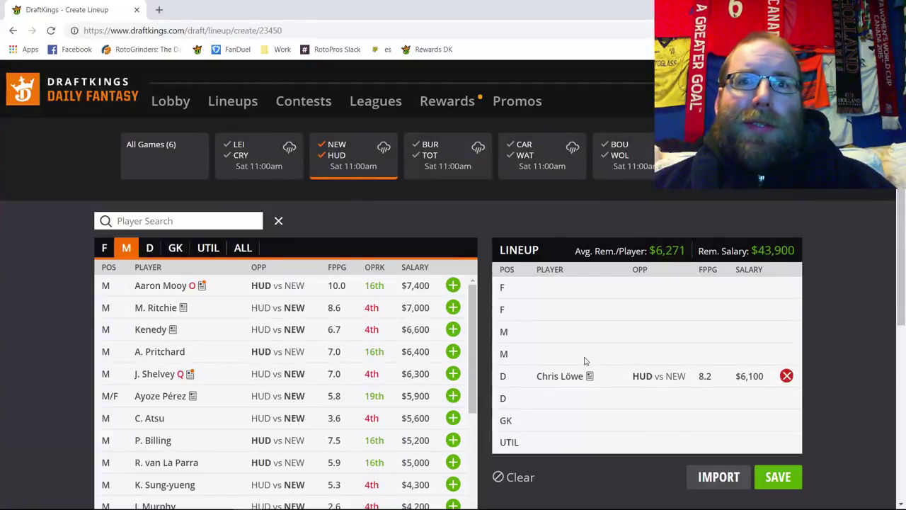
left_click(453, 308)
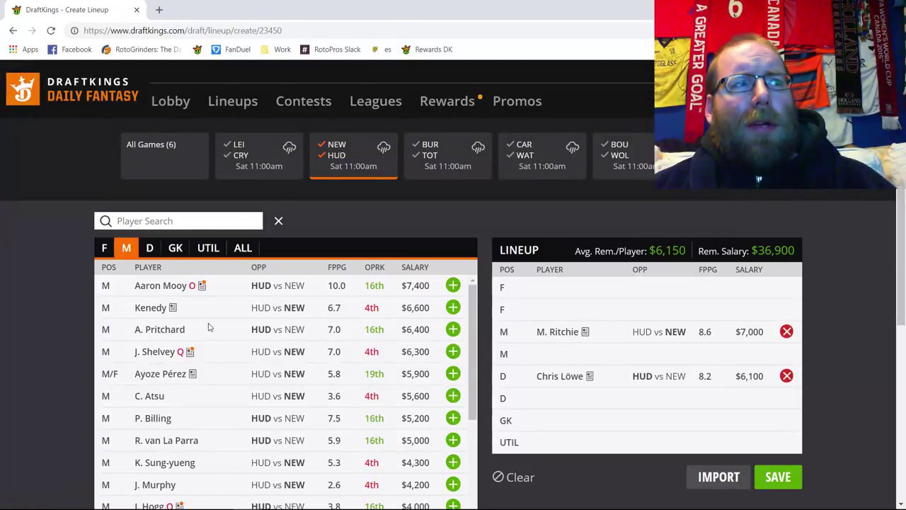
View Newcastle midfielder Kenedy's 10-game log and close his player card.
left_click(156, 311)
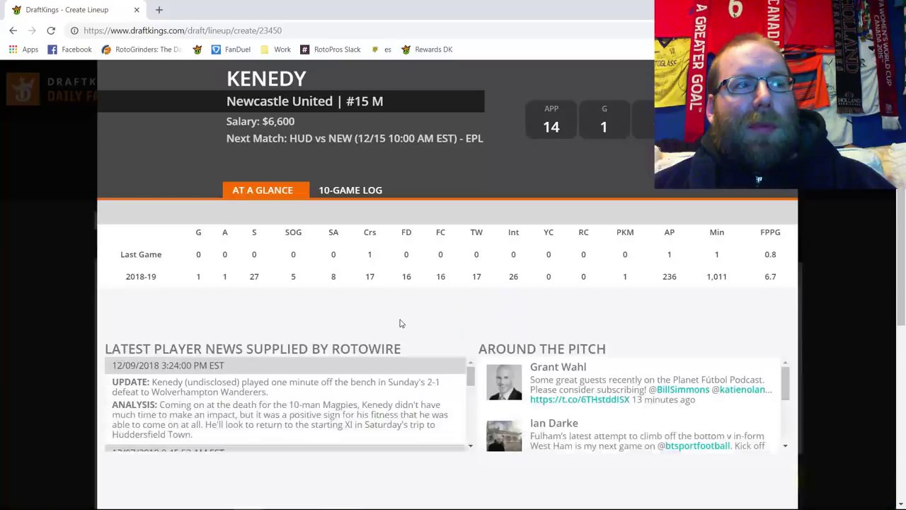
left_click(359, 191)
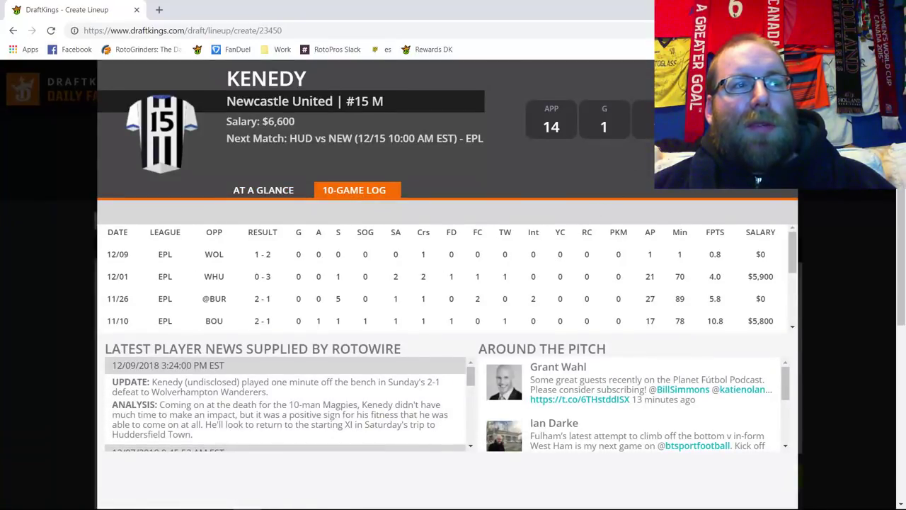
key("Escape")
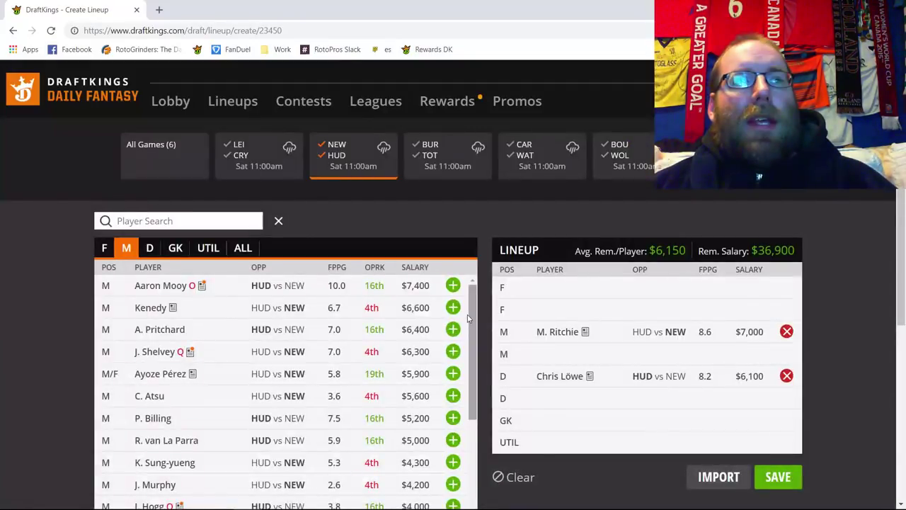
Open Matt Ritchie's 10-game log from the lineup and check his crosses against West Ham and Burnley.
left_click(556, 330)
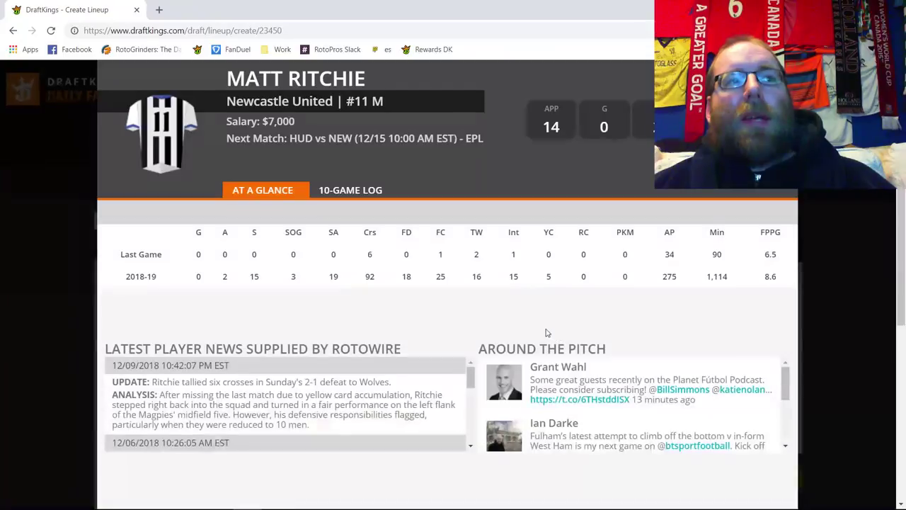
left_click(356, 192)
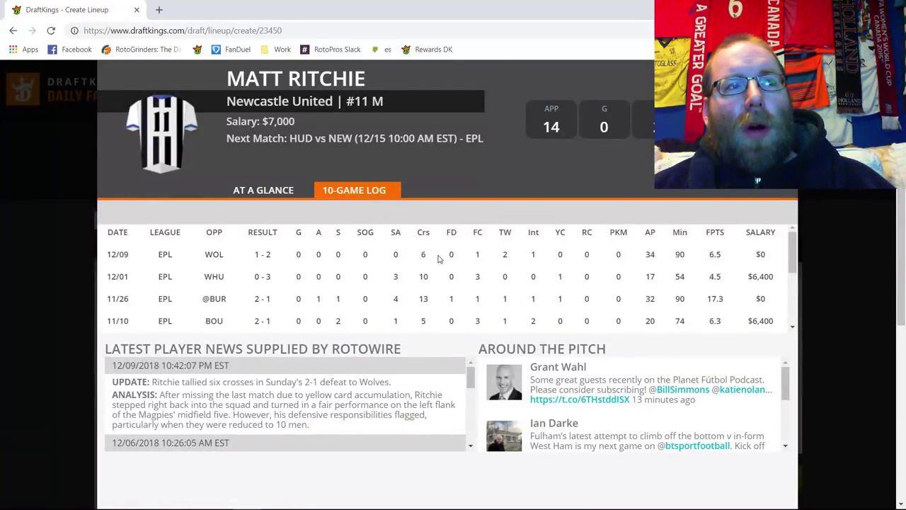
double_click(423, 276)
double_click(423, 298)
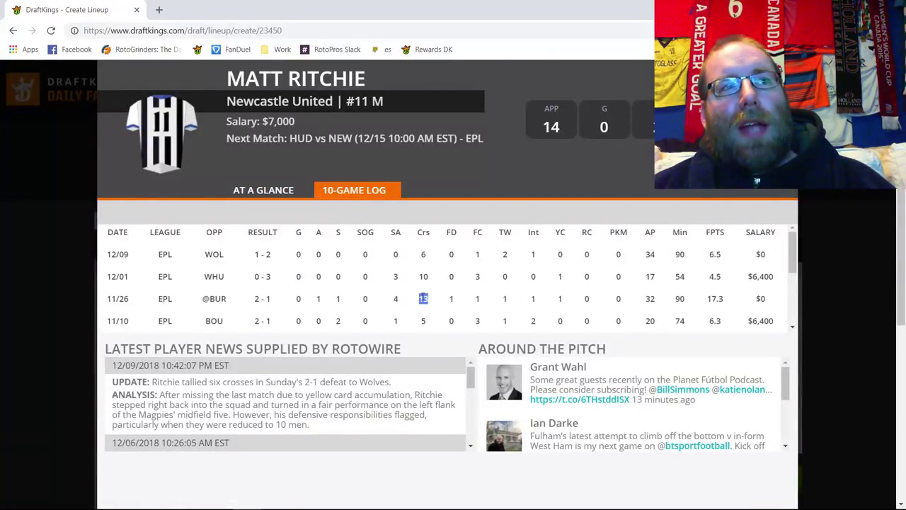
key("Escape")
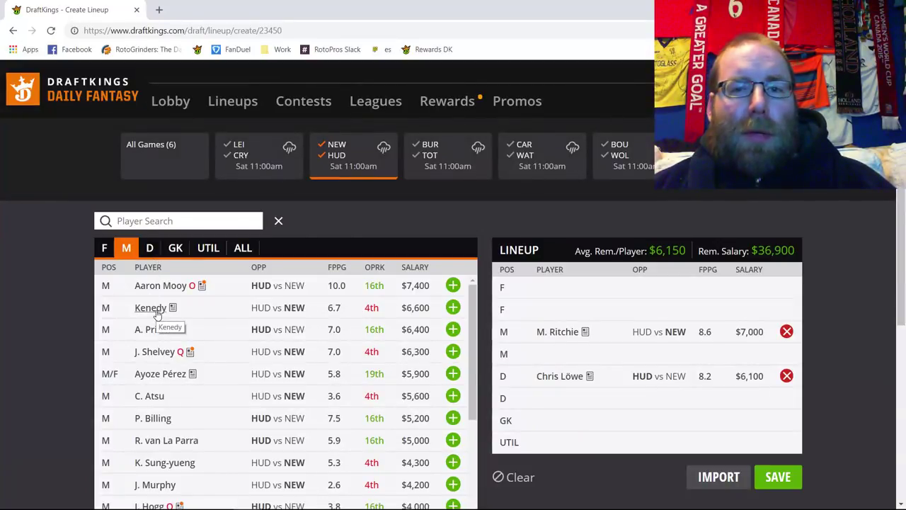
List the match's forwards and check Salomón Rondón's recent fantasy points and minutes in his 10-game log.
left_click(104, 247)
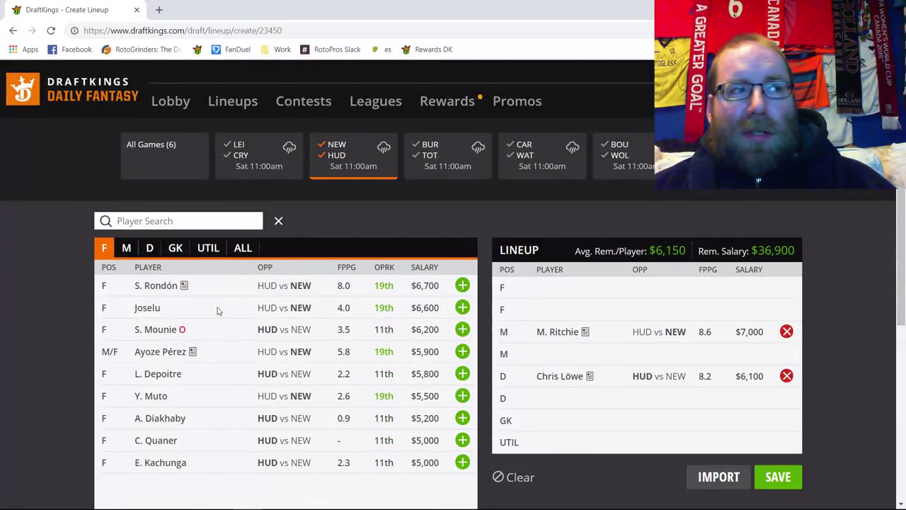
left_click(157, 285)
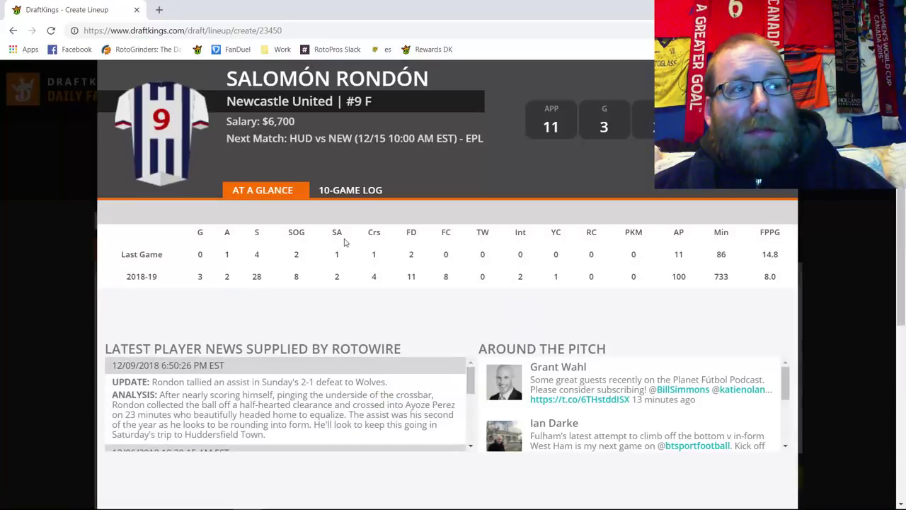
left_click(382, 192)
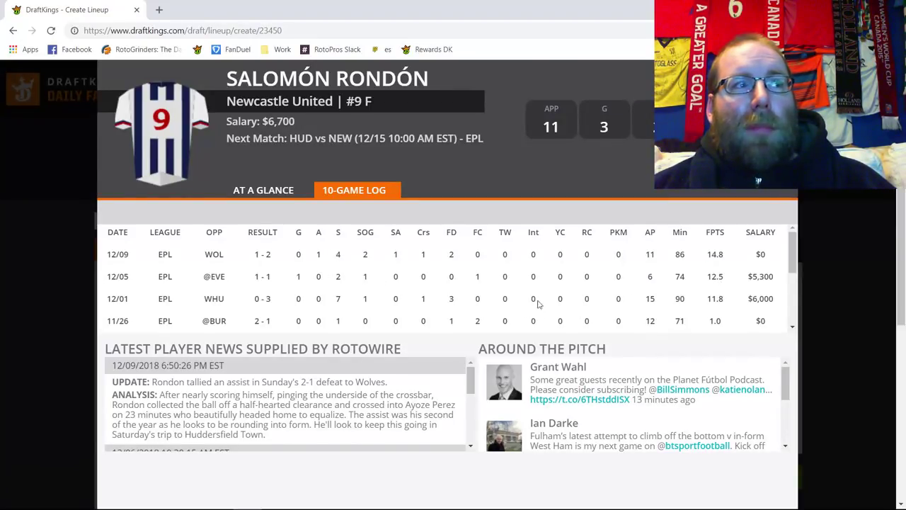
double_click(716, 298)
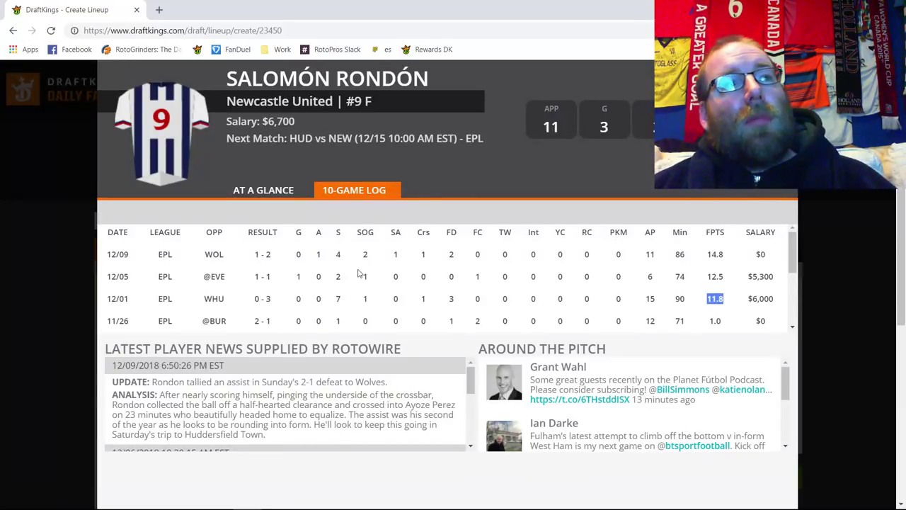
double_click(679, 276)
left_click(709, 205)
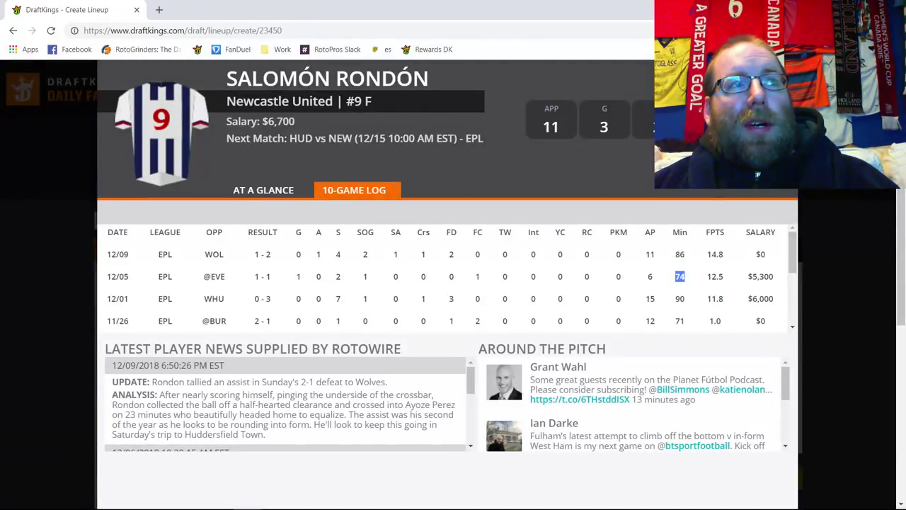
key("Escape")
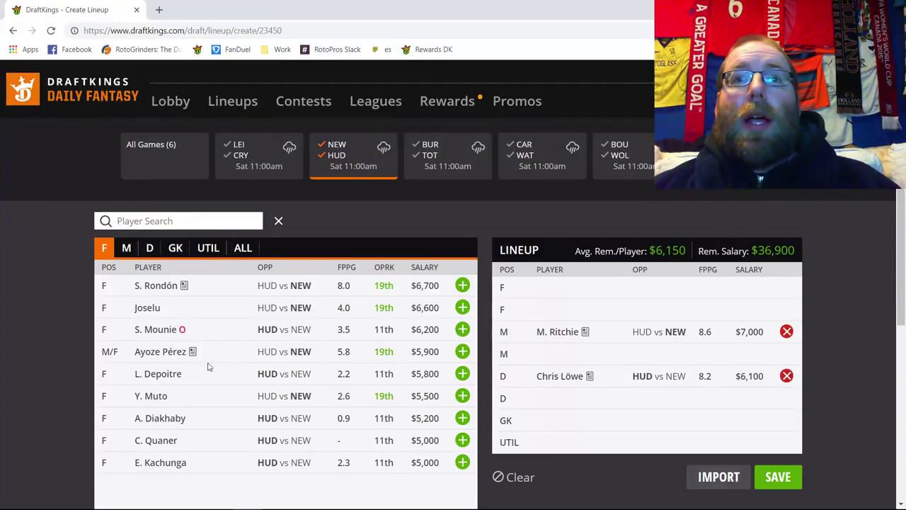
List the Newcastle–Huddersfield midfielders and goalkeepers once more, and reset the game filter to all games.
left_click(126, 249)
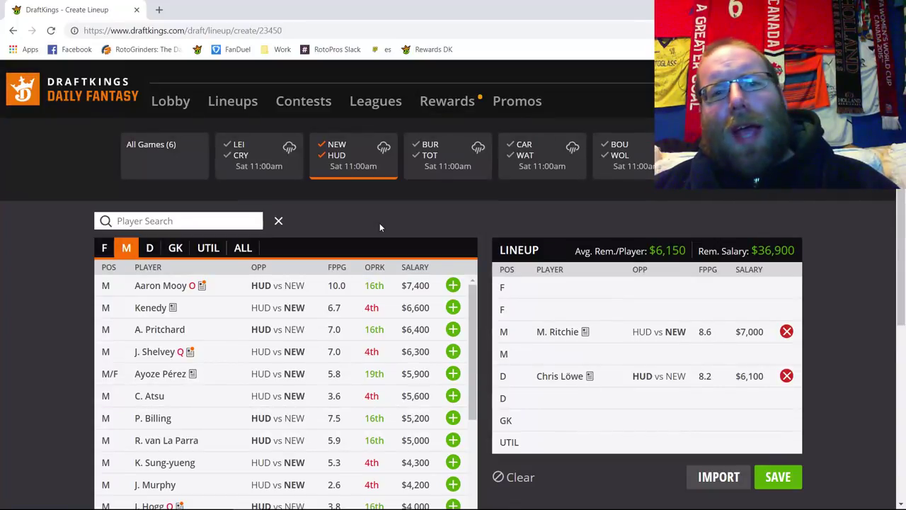
left_click(175, 249)
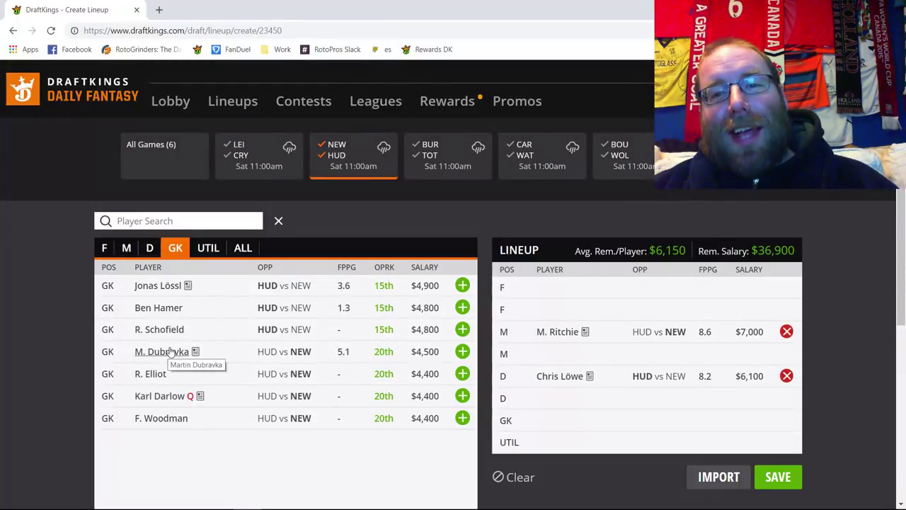
left_click(334, 155)
left_click(278, 220)
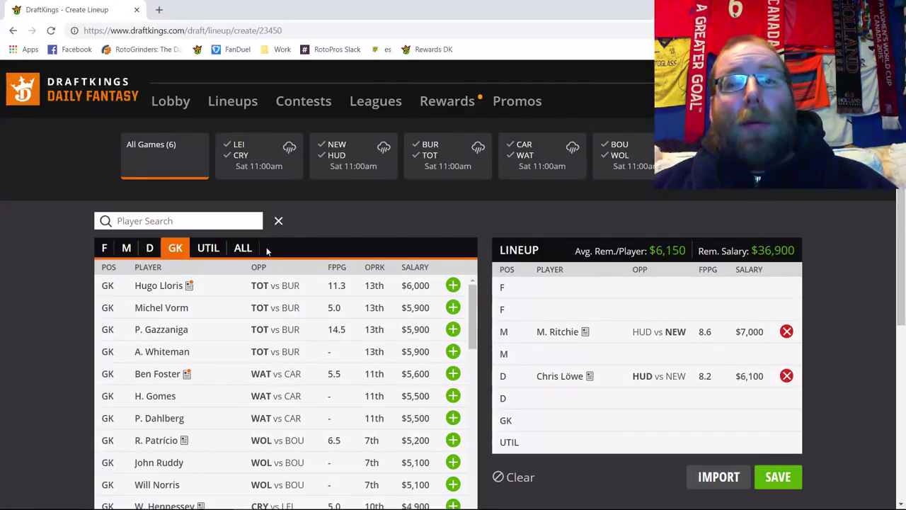
Browse the forwards from all games and Leicester's forwards and midfielders, and switch the team filter to Newcastle's midfielders.
left_click(106, 249)
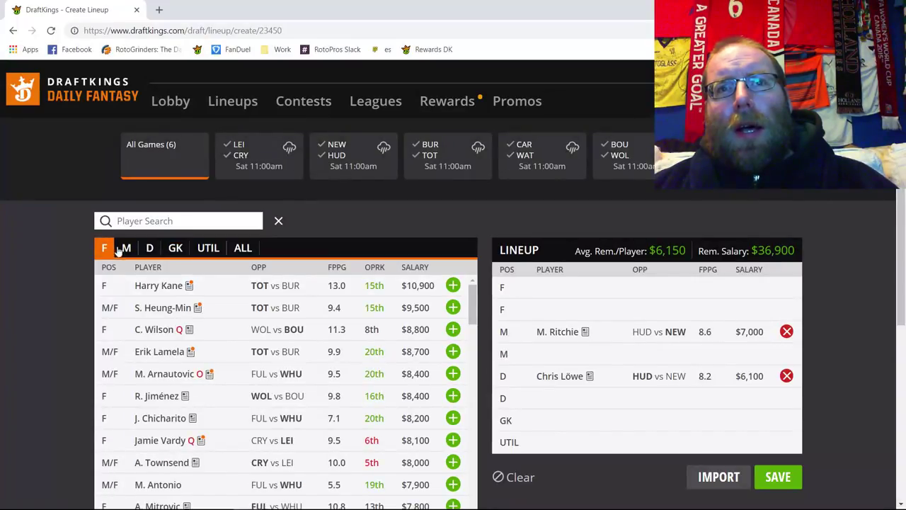
left_click(239, 150)
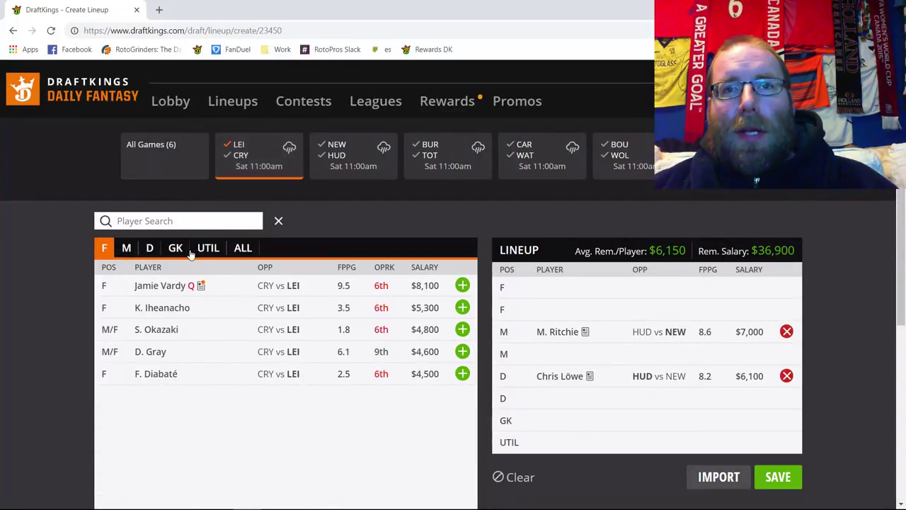
left_click(126, 248)
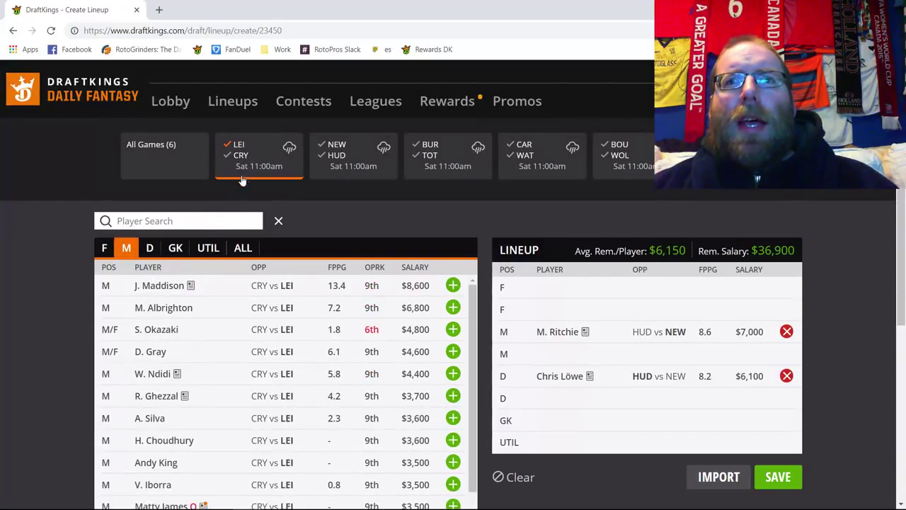
left_click(251, 152)
left_click(334, 151)
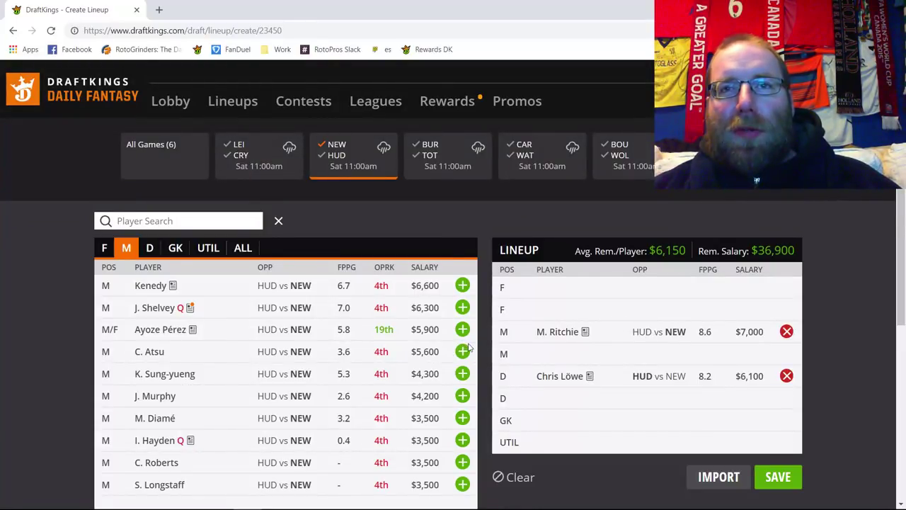
Switch the game filter from Newcastle–Huddersfield to Burnley–Tottenham and browse its midfielders, forwards and goalkeepers.
left_click(336, 152)
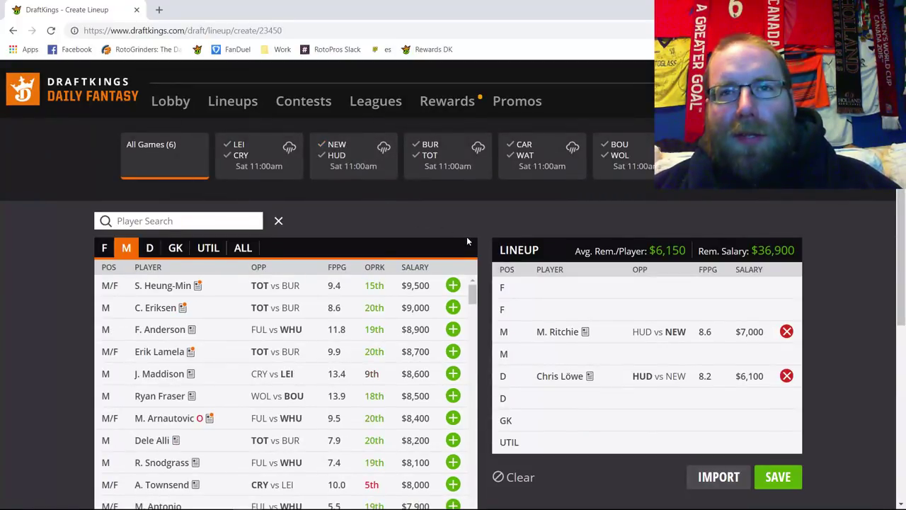
left_click(428, 149)
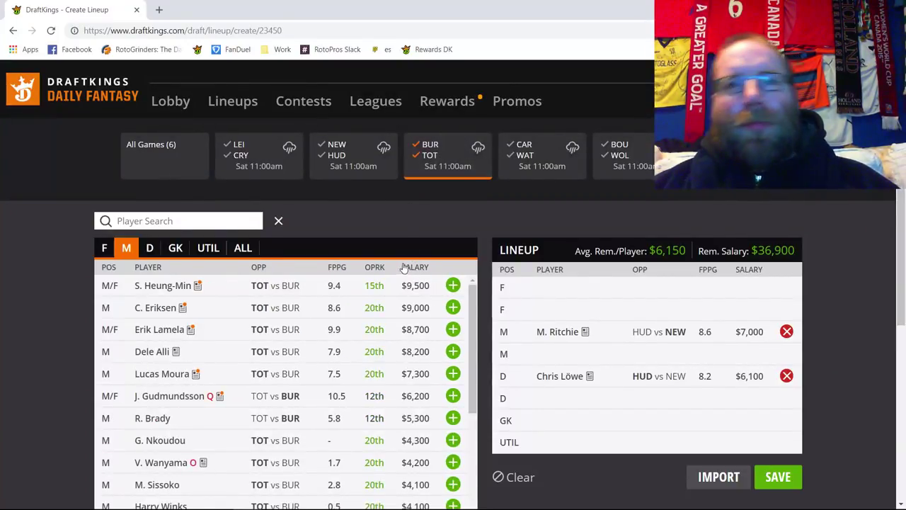
left_click(106, 252)
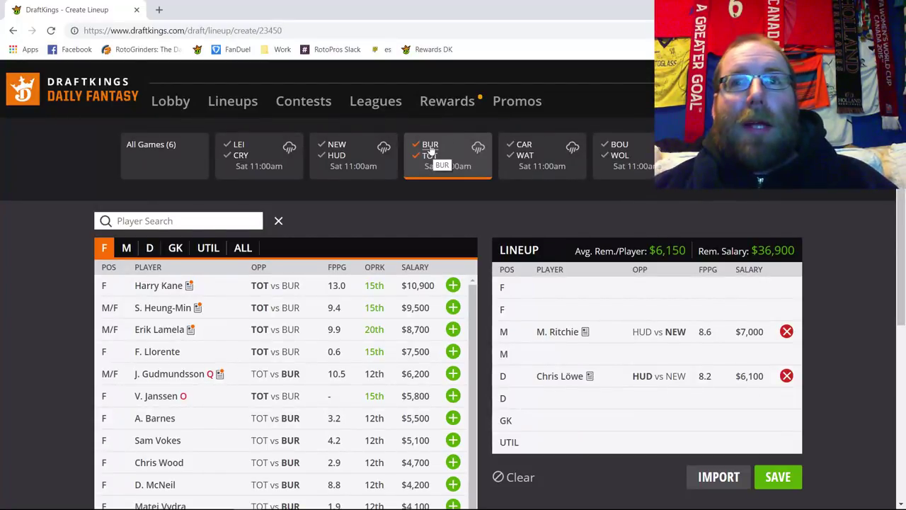
left_click(175, 249)
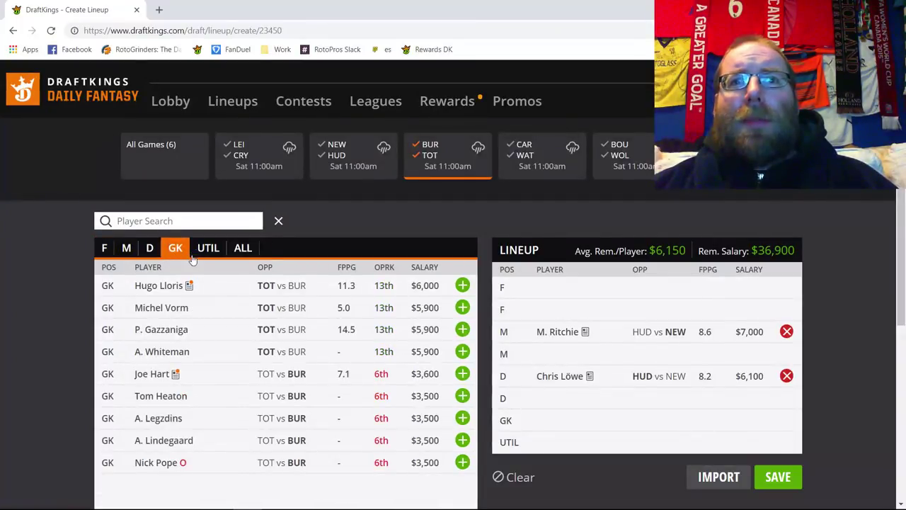
Review Joe Hart's saves and fantasy points in his 10-game log, including the Newcastle match, and close his player card.
left_click(149, 375)
left_click(363, 193)
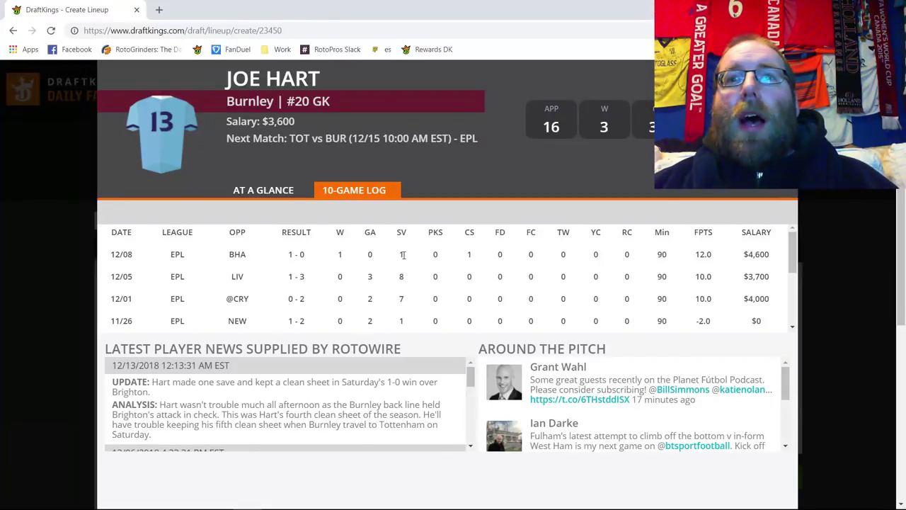
double_click(400, 321)
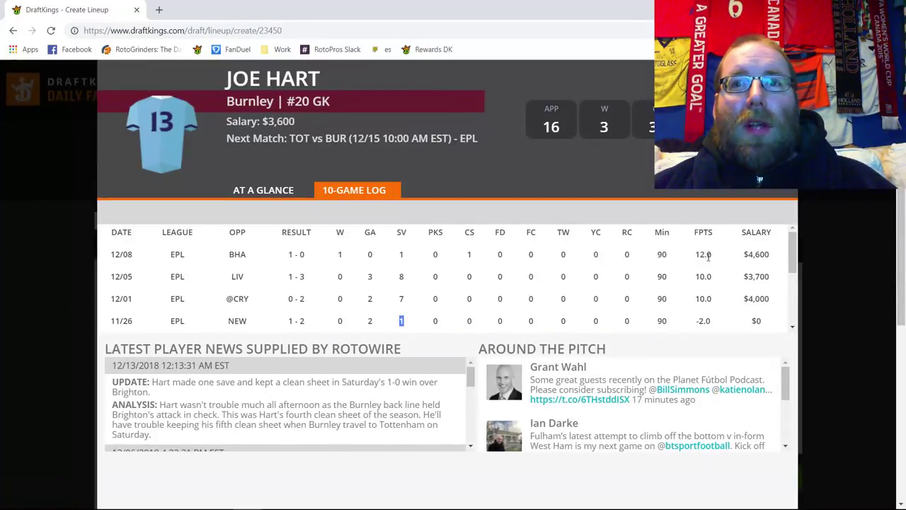
scroll(697, 254, "up", 1)
scroll(681, 315, "down", 3)
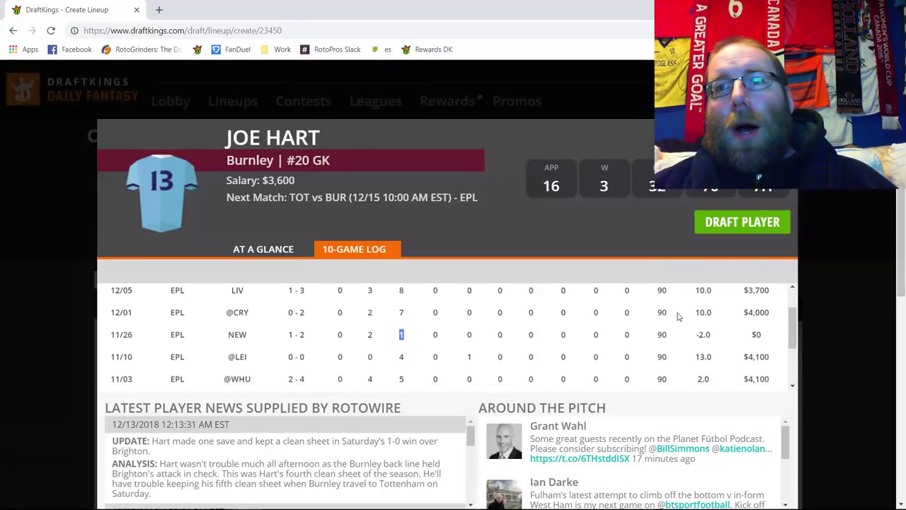
scroll(676, 312, "up", 3)
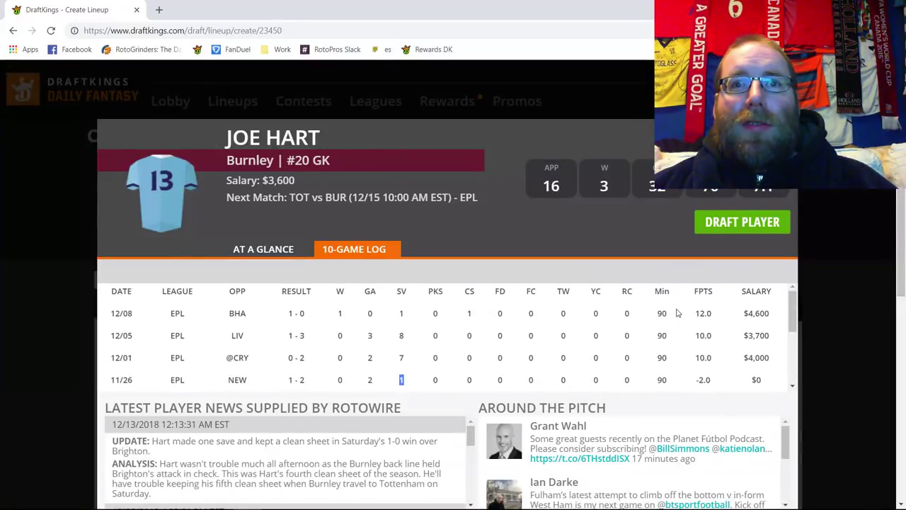
left_click(579, 107)
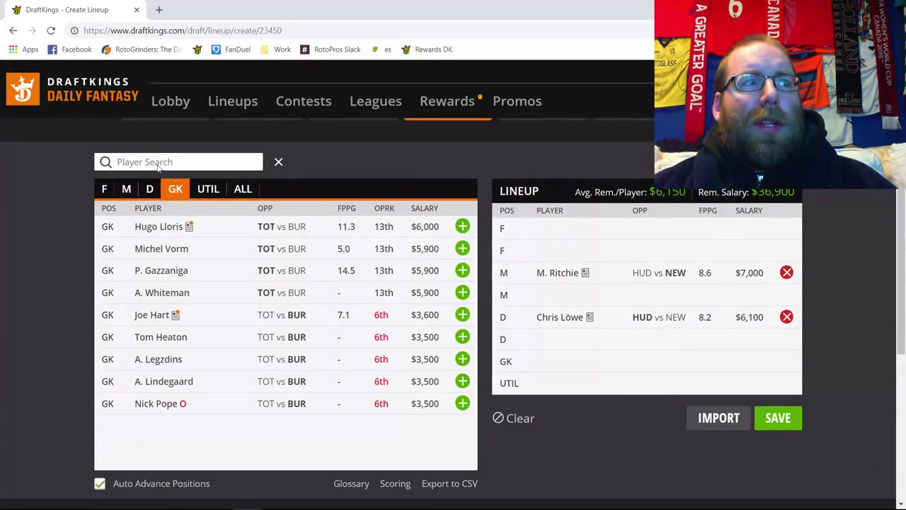
List the Burnley–Tottenham defenders and check K. Walker-Peters's season statistics on his player card.
left_click(150, 190)
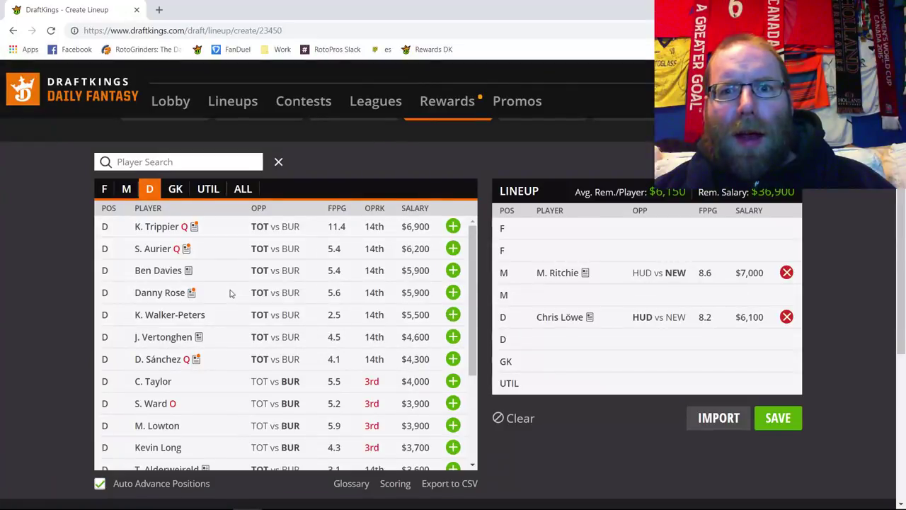
scroll(278, 298, "up", 2)
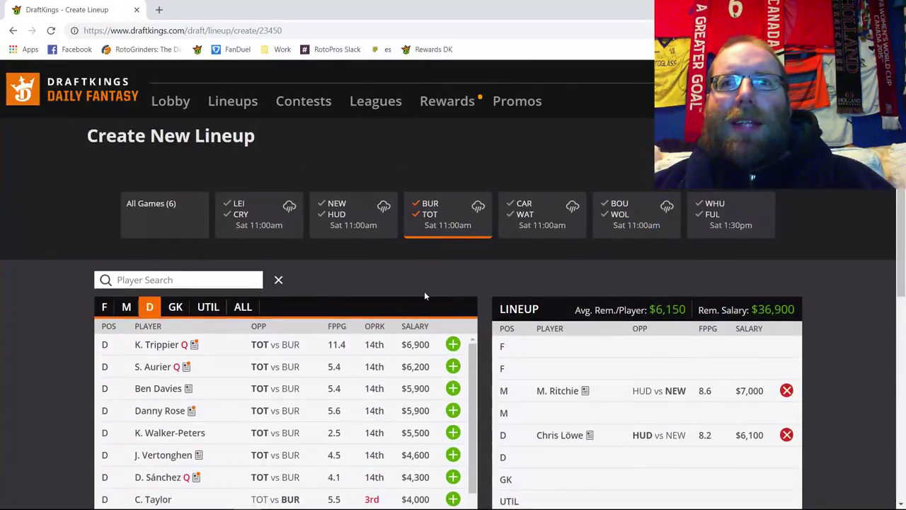
scroll(424, 291, "down", 1)
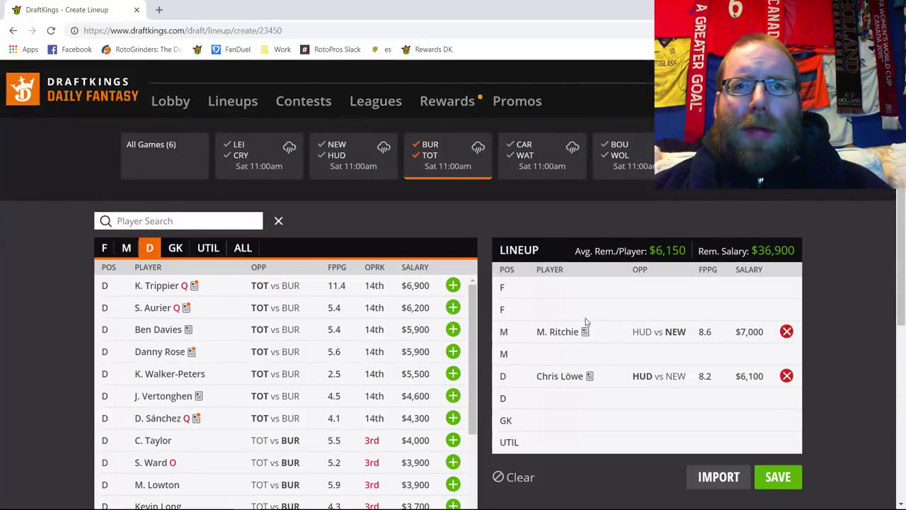
left_click(182, 380)
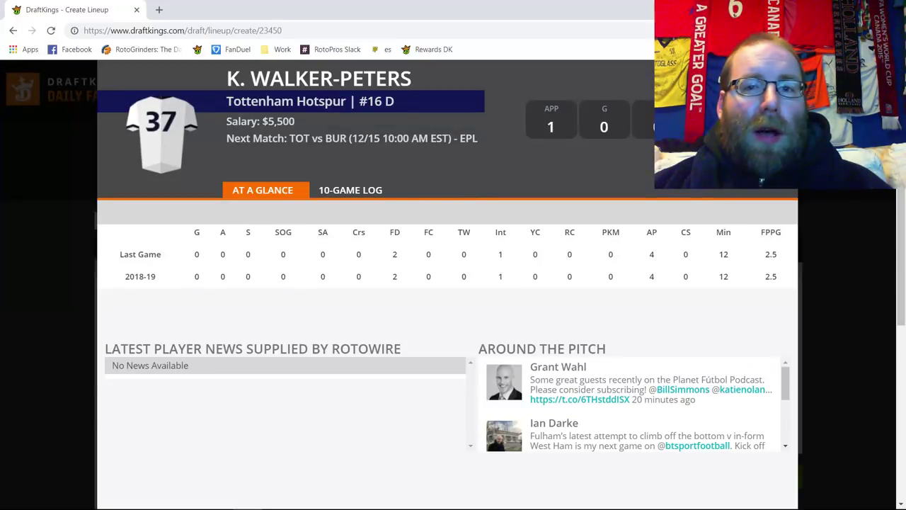
key("Escape")
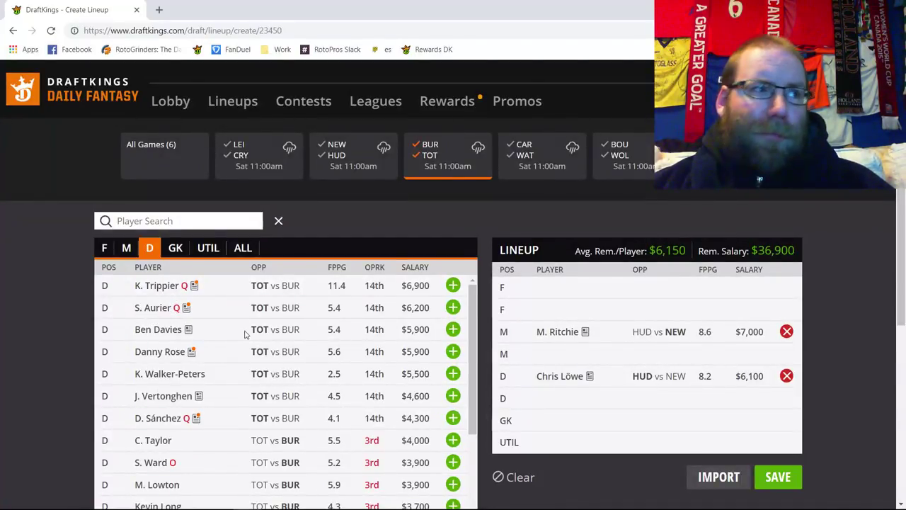
Compare the salaries and average points of the Burnley–Tottenham midfielders and forwards.
left_click(128, 249)
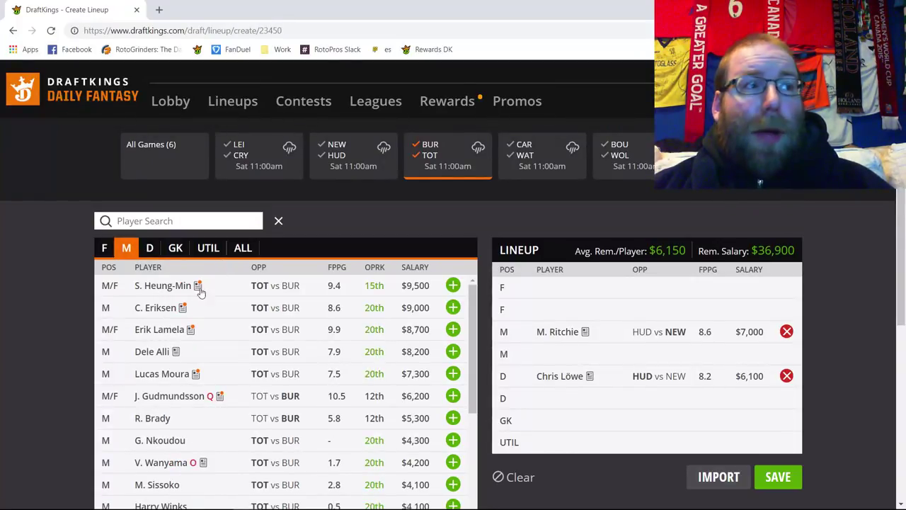
scroll(587, 318, "down", 1)
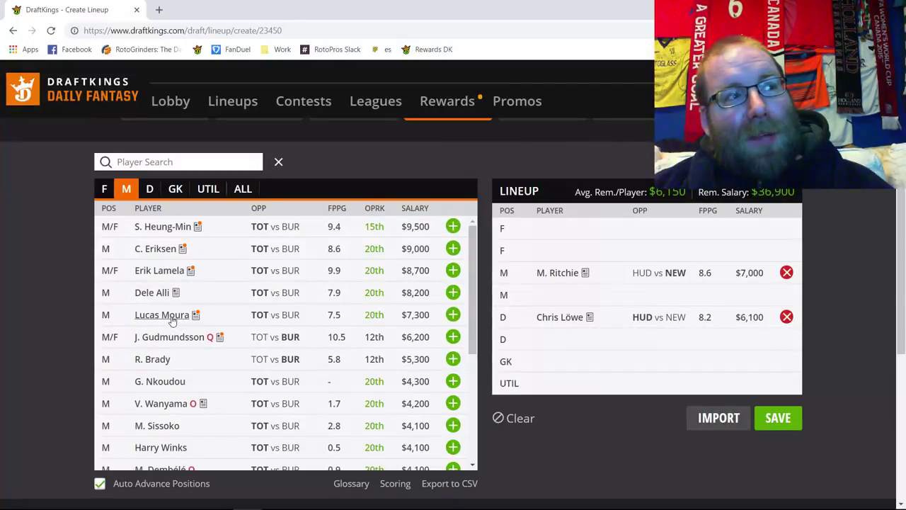
left_click(104, 188)
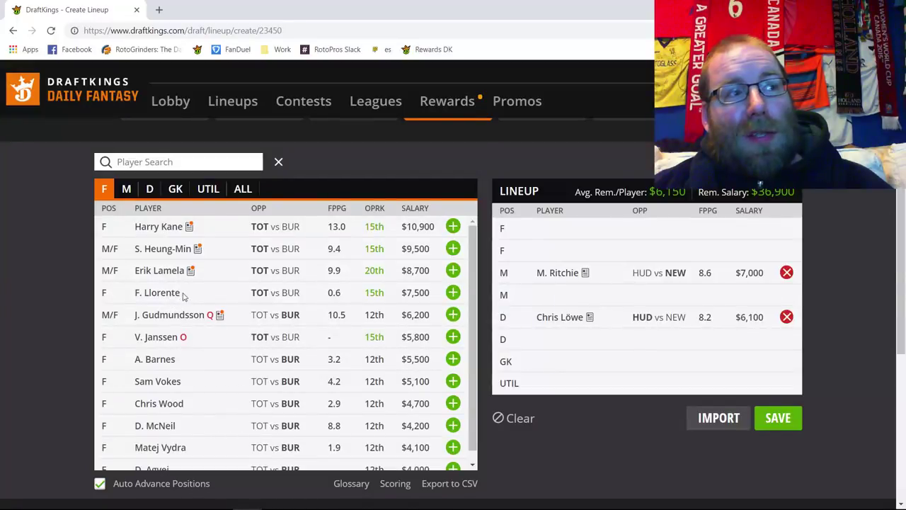
left_click(125, 190)
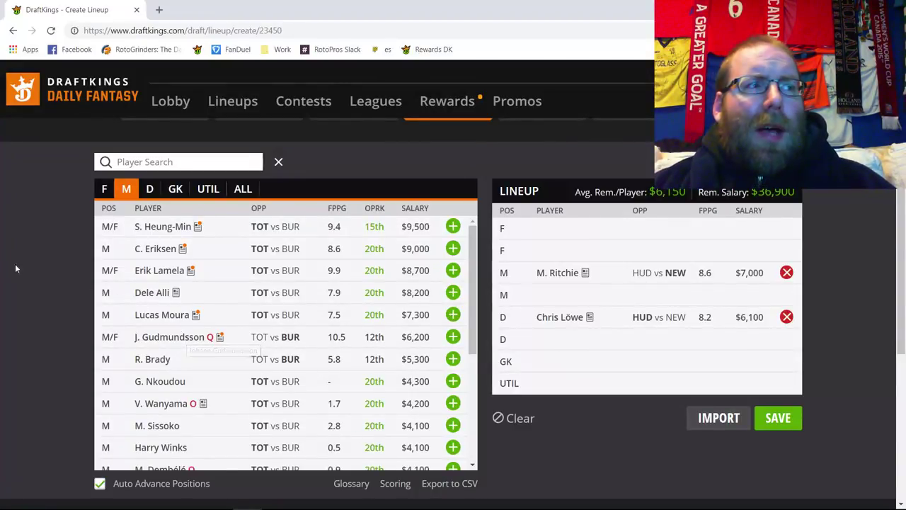
Return to the defenders and check Charlie Taylor's crosses against Liverpool in his 10-game log.
left_click(151, 189)
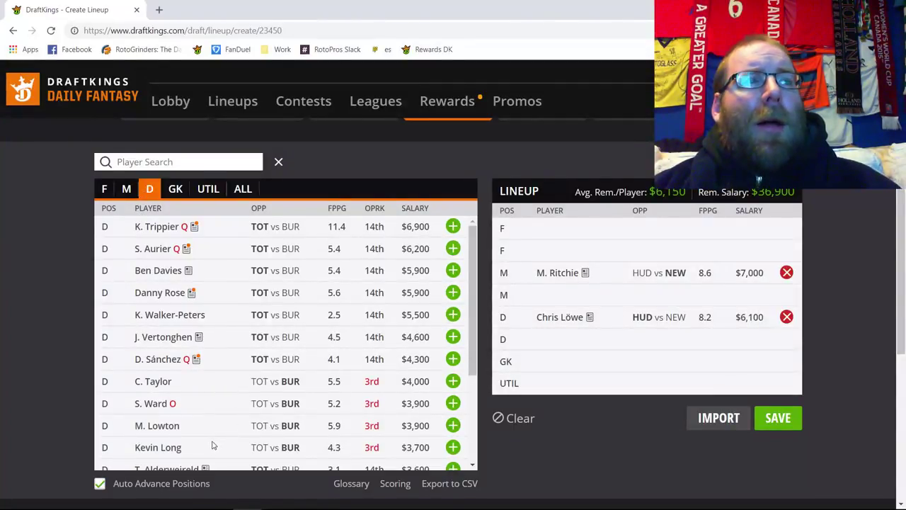
left_click(161, 389)
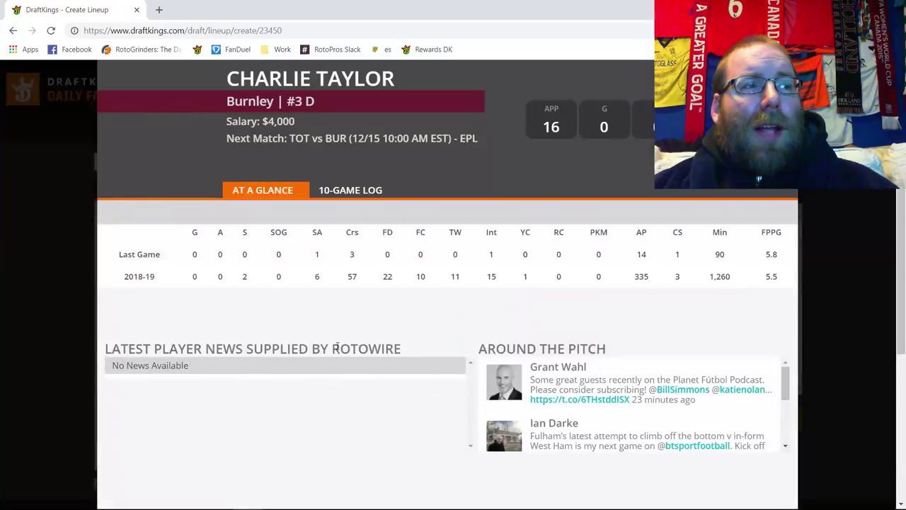
left_click(369, 201)
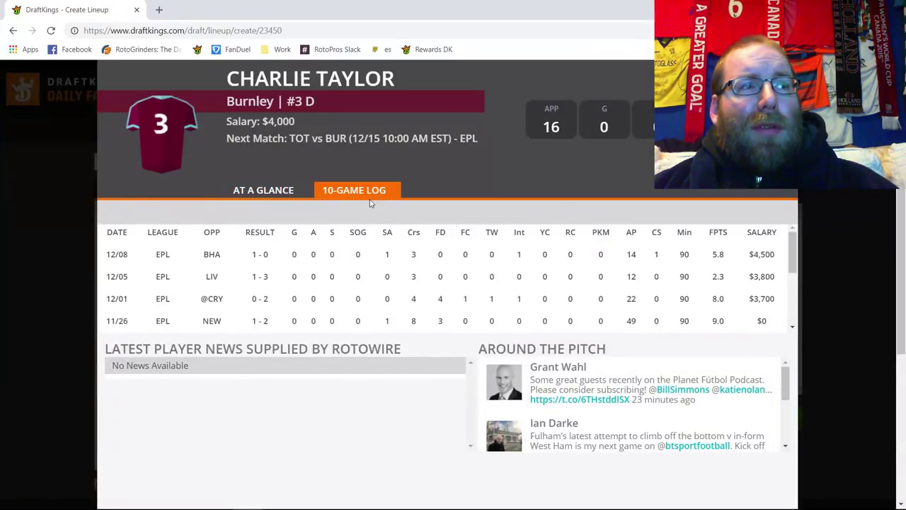
double_click(420, 270)
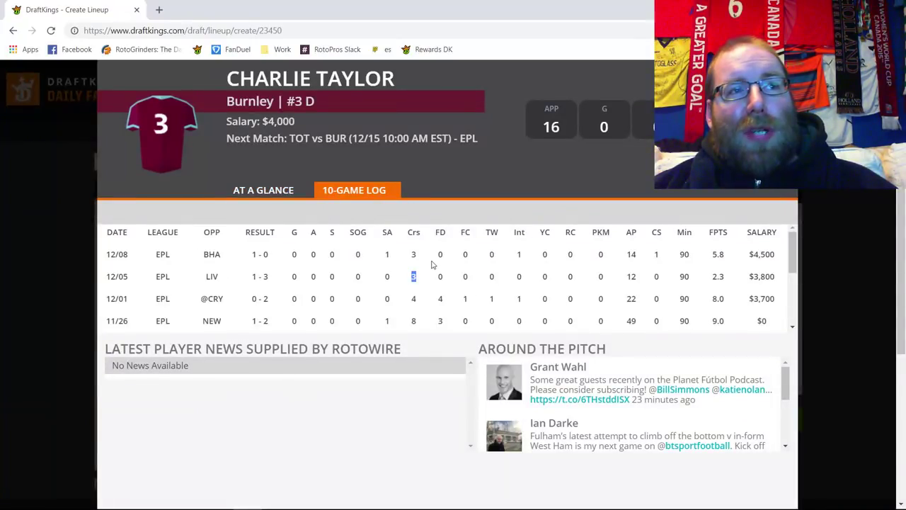
key("Escape")
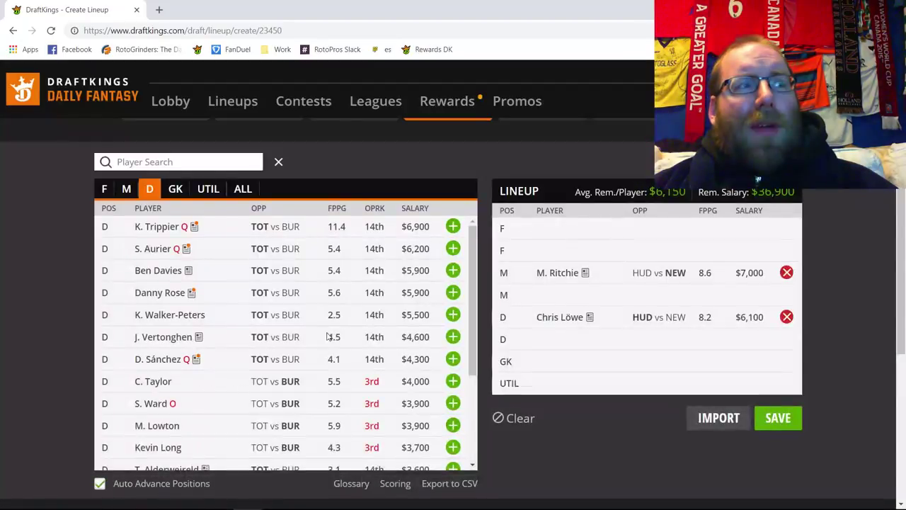
Review Matthew Lowton's recent matches in his 10-game log and close his player card.
left_click(151, 425)
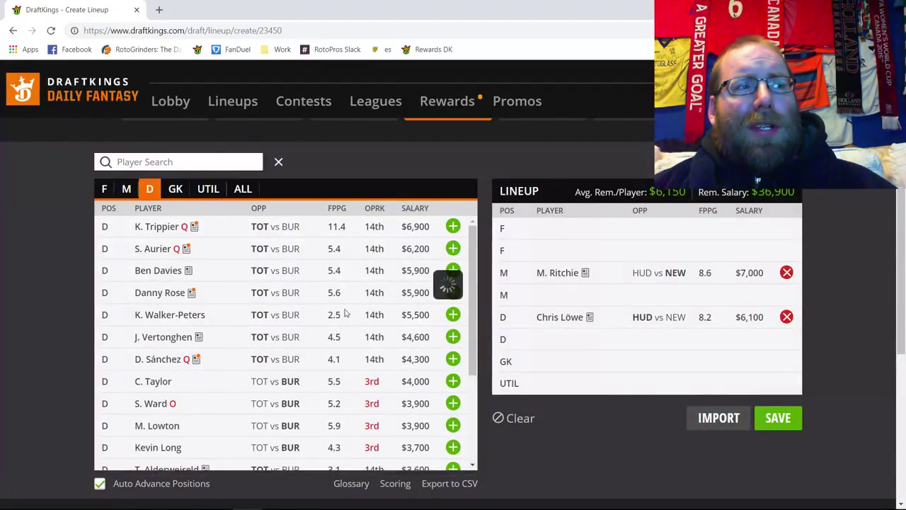
left_click(358, 198)
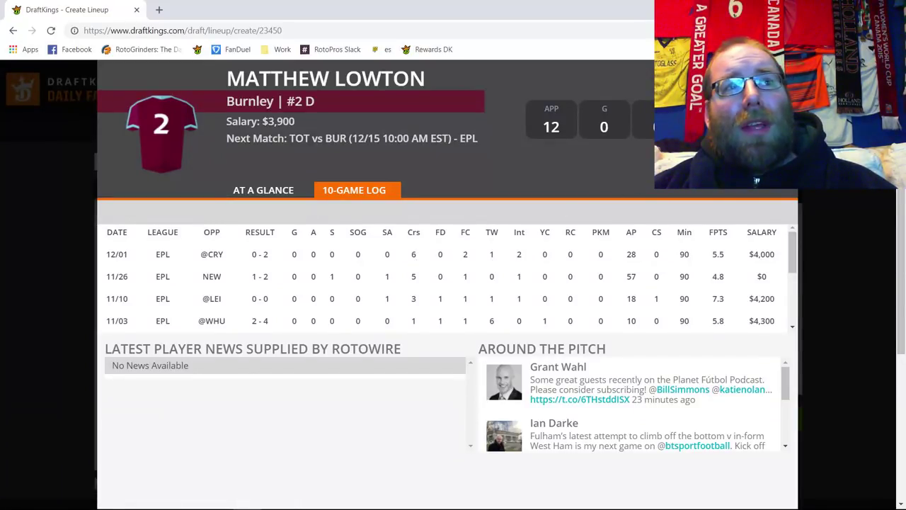
left_click(782, 74)
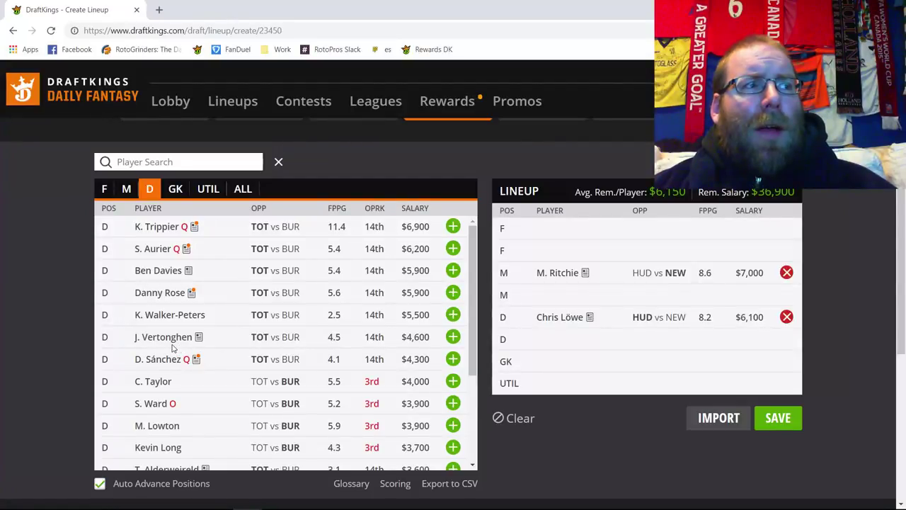
List the match's midfielders and read the latest injury news on J. Gudmundsson's player card.
left_click(127, 189)
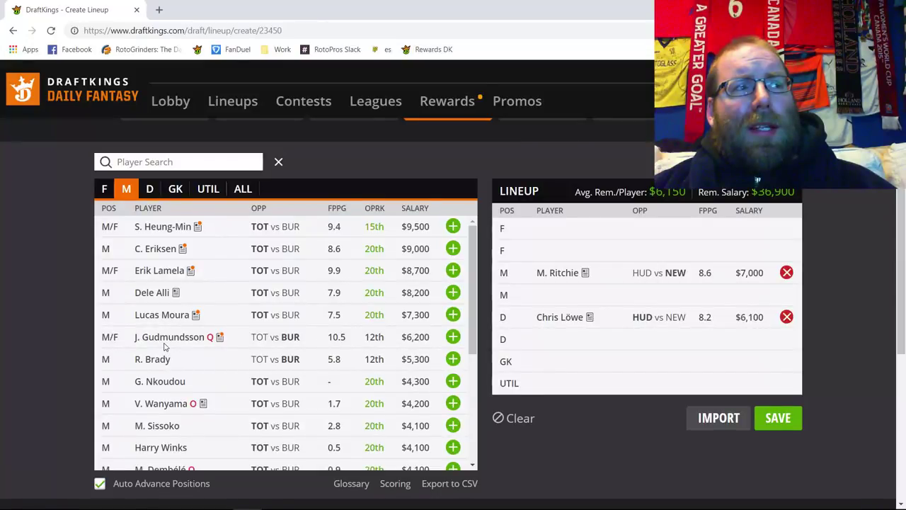
left_click(353, 345)
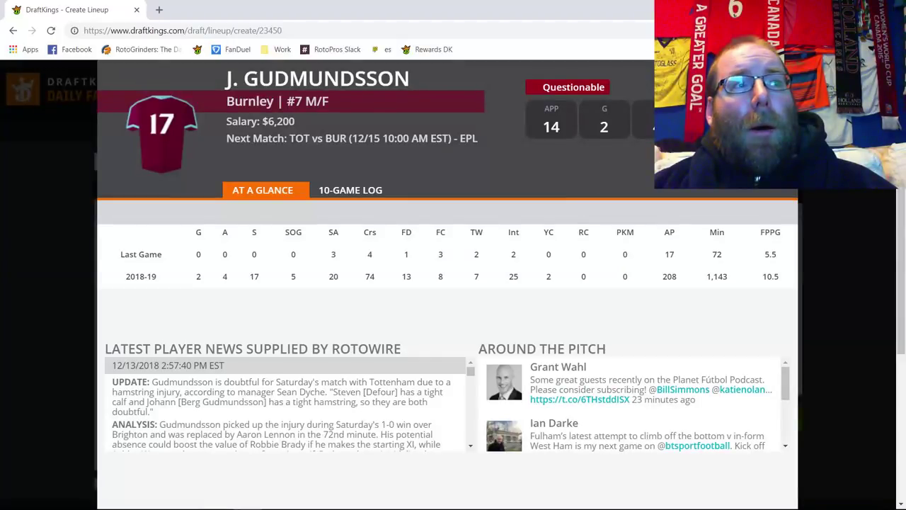
key("Escape")
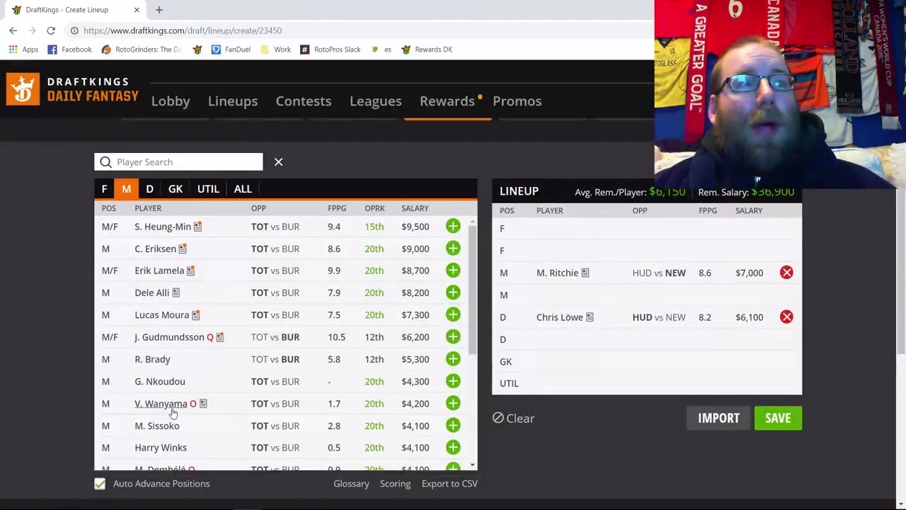
Check Robbie Brady's fantasy points against Brighton in his 10-game log and his salary, and add him to the lineup as a midfielder.
left_click(154, 361)
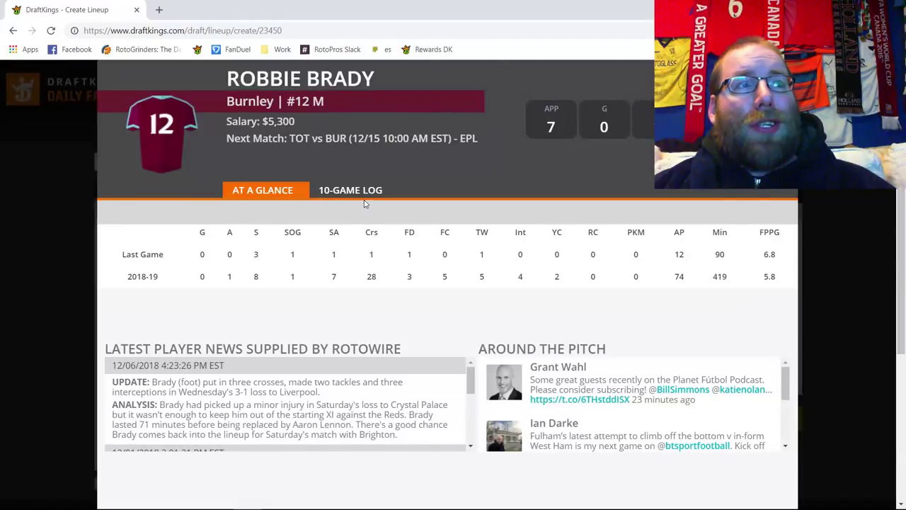
left_click(366, 203)
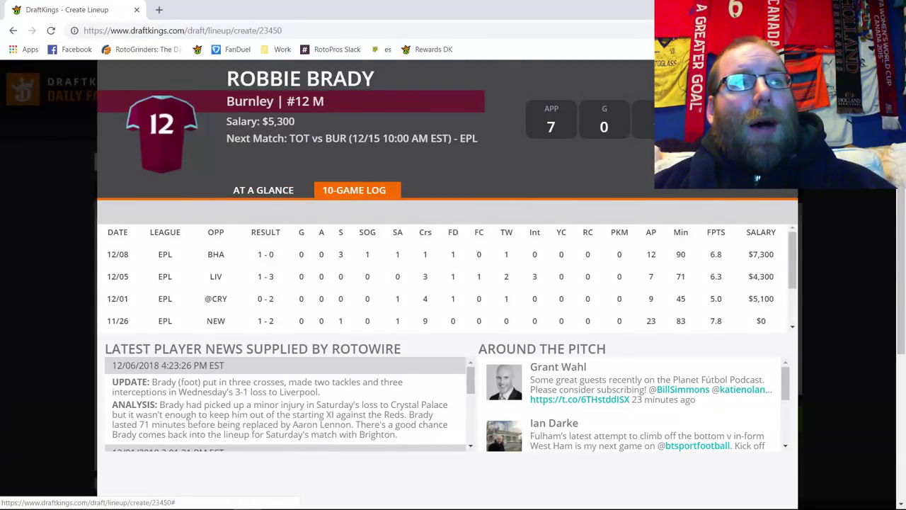
left_click_drag(212, 253, 752, 252)
left_click(723, 254)
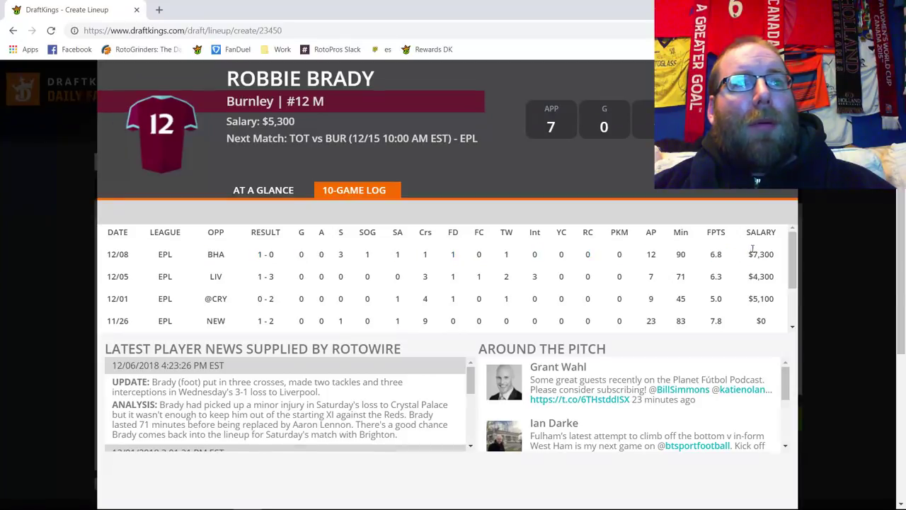
double_click(715, 253)
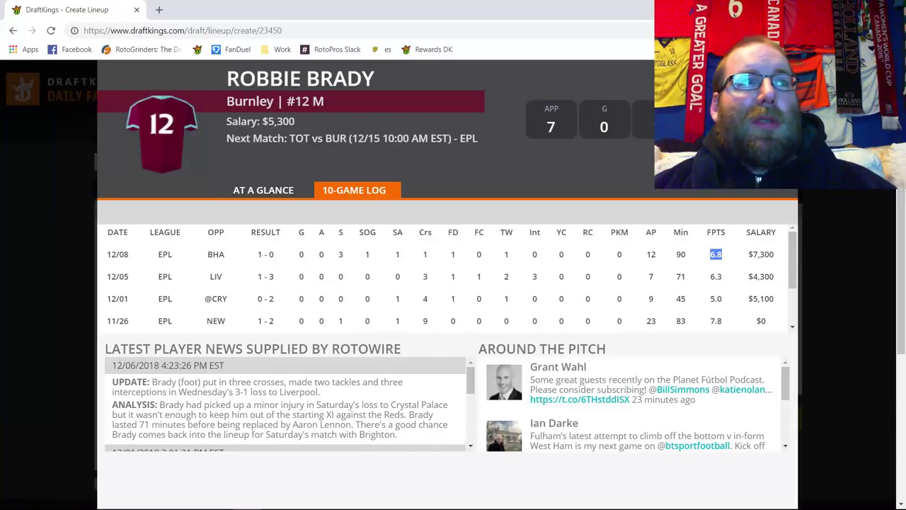
double_click(292, 121)
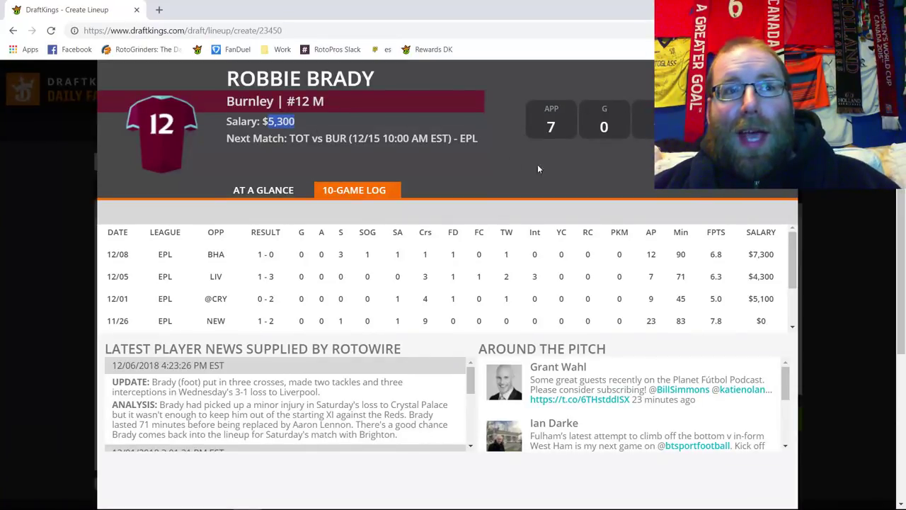
left_click(633, 168)
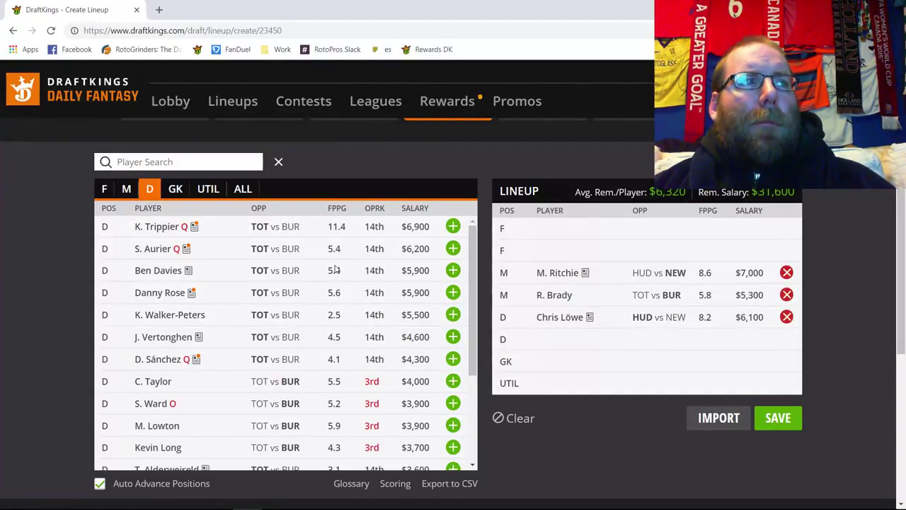
Narrow the Burnley–Tottenham defender list to Tottenham's players only.
scroll(310, 170, "up", 2)
scroll(306, 186, "down", 1)
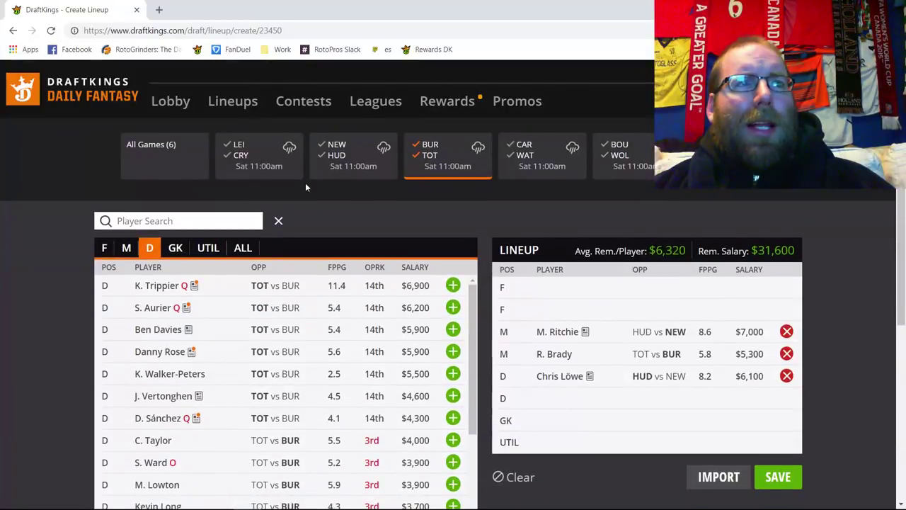
scroll(305, 182, "up", 1)
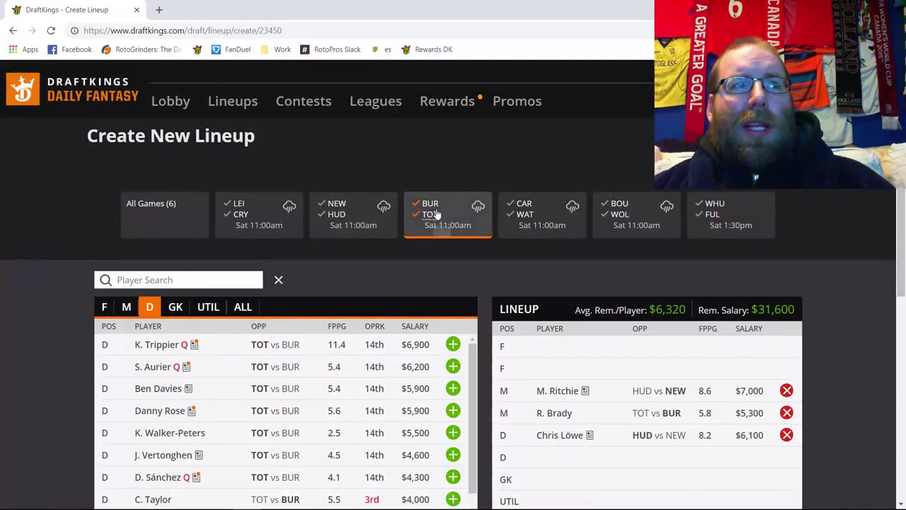
scroll(476, 203, "down", 1)
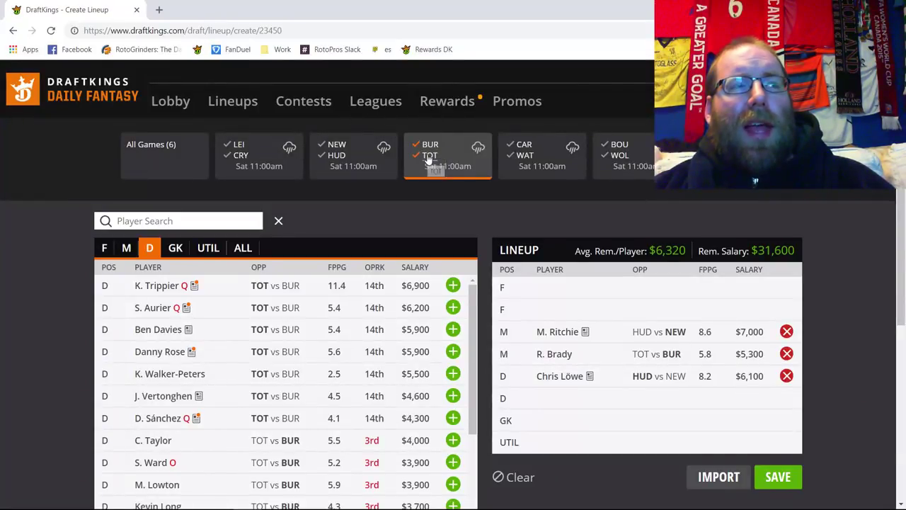
left_click(428, 154)
left_click(429, 145)
left_click(429, 155)
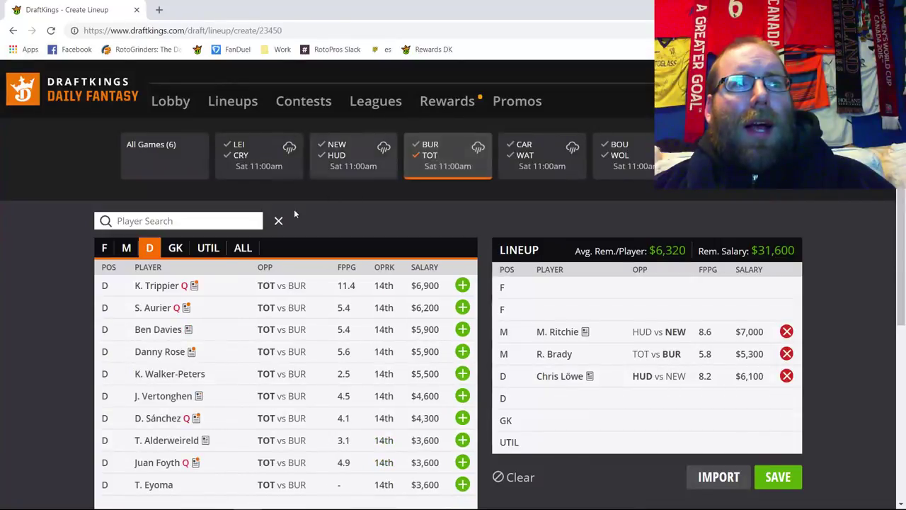
Look over Tottenham's midfielders and forwards, and add Harry Kane to the lineup as a forward.
left_click(129, 247)
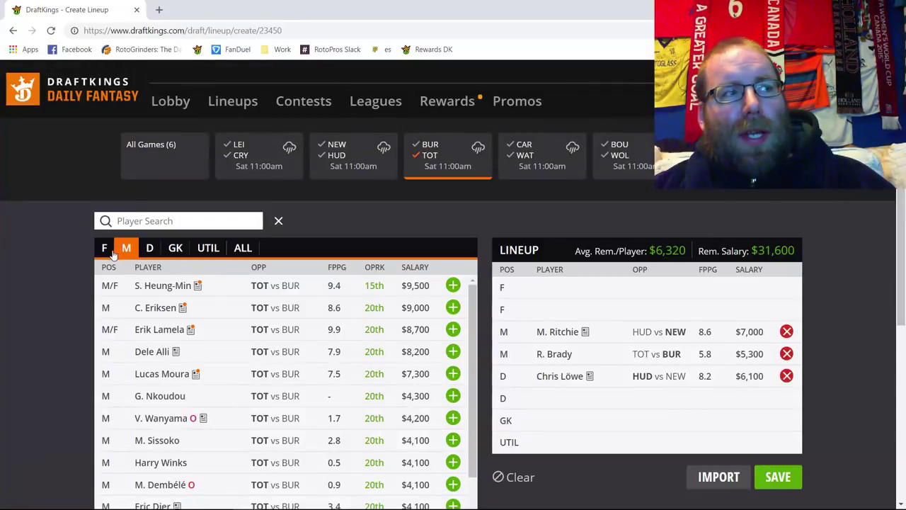
left_click(106, 249)
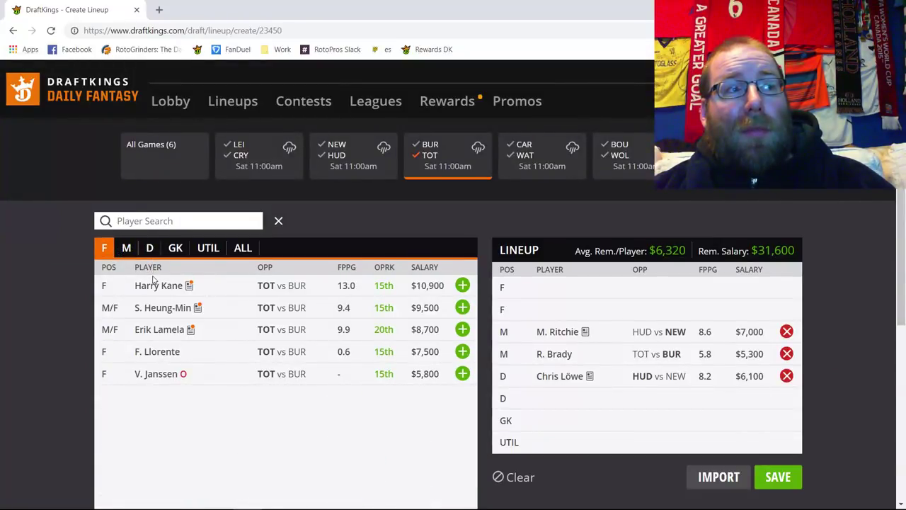
left_click(462, 286)
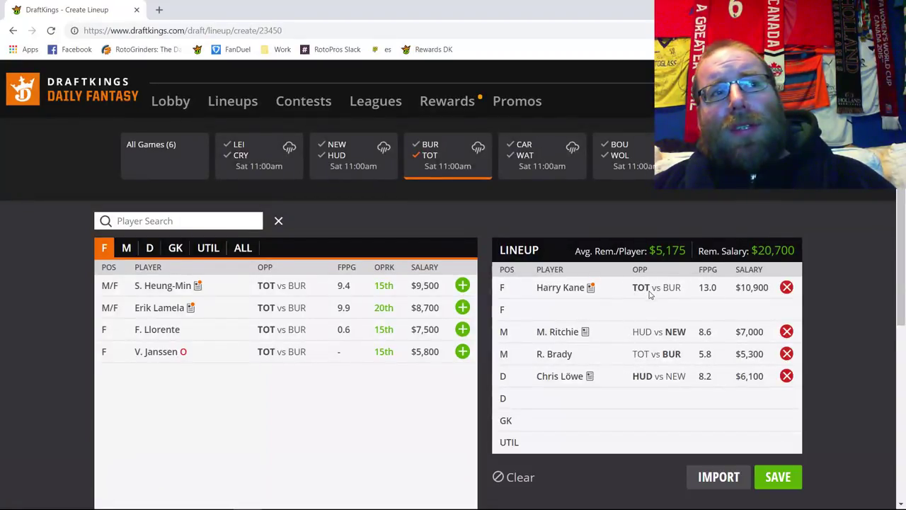
right_click(669, 369)
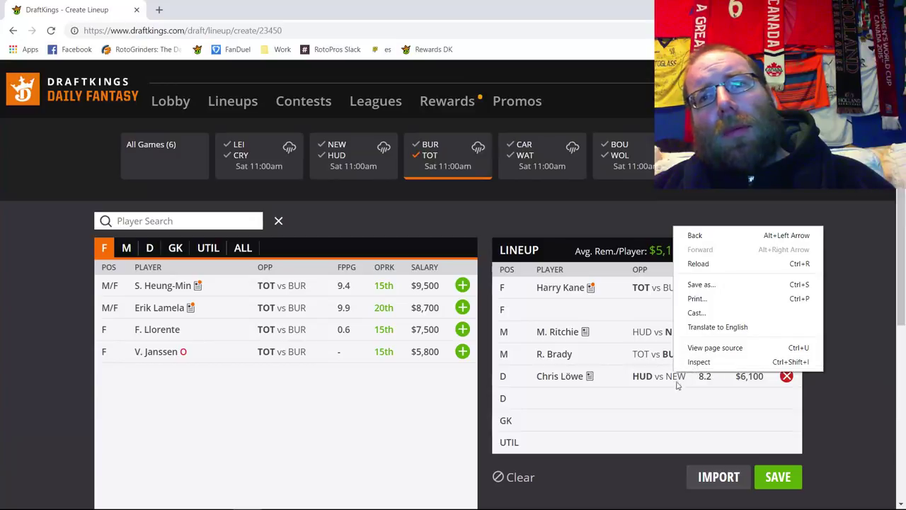
left_click(634, 421)
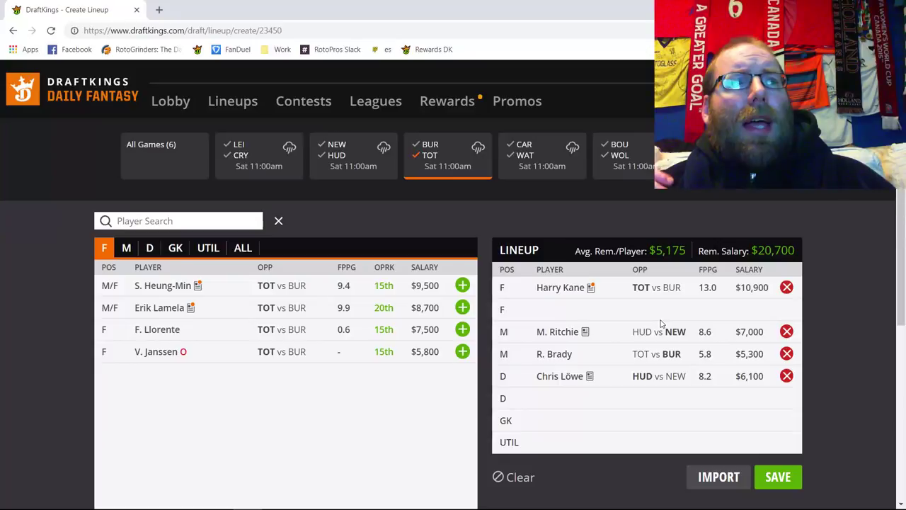
Switch the forwards list from Tottenham's players to Burnley's players only.
left_click(429, 160)
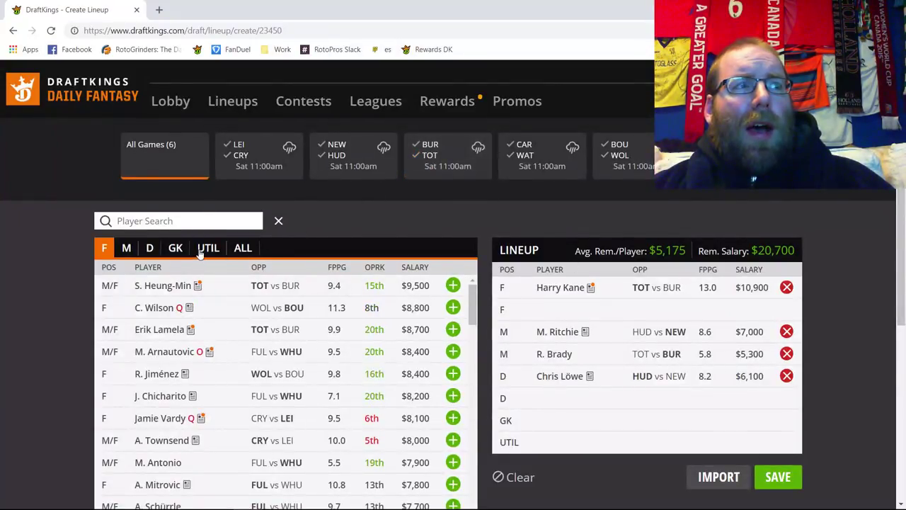
left_click(435, 160)
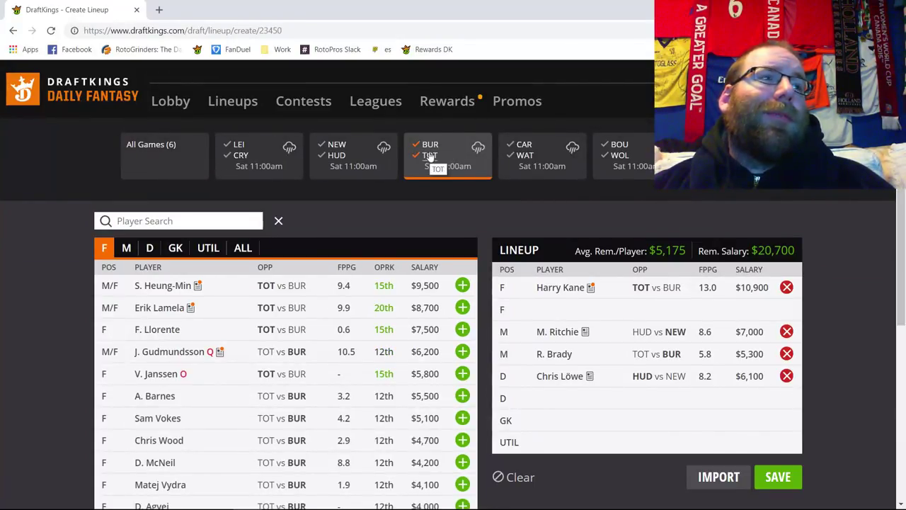
left_click(430, 155)
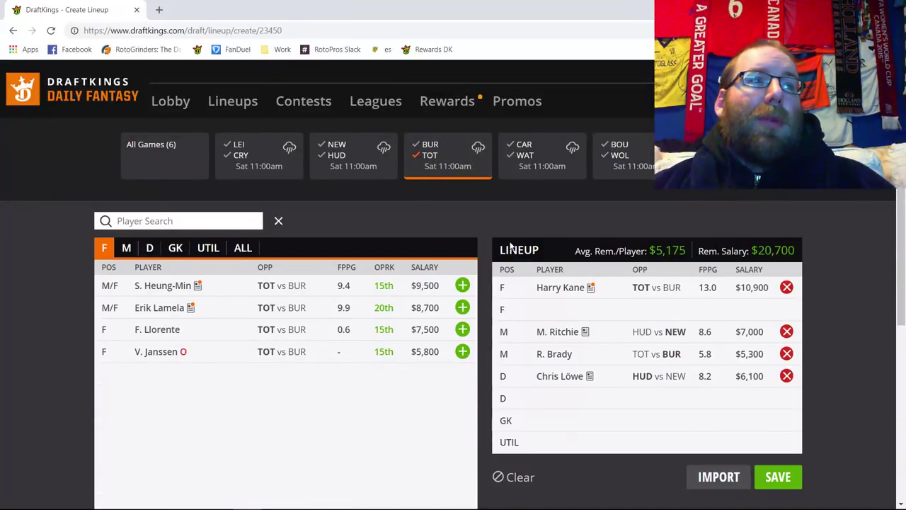
mouse_move(425, 112)
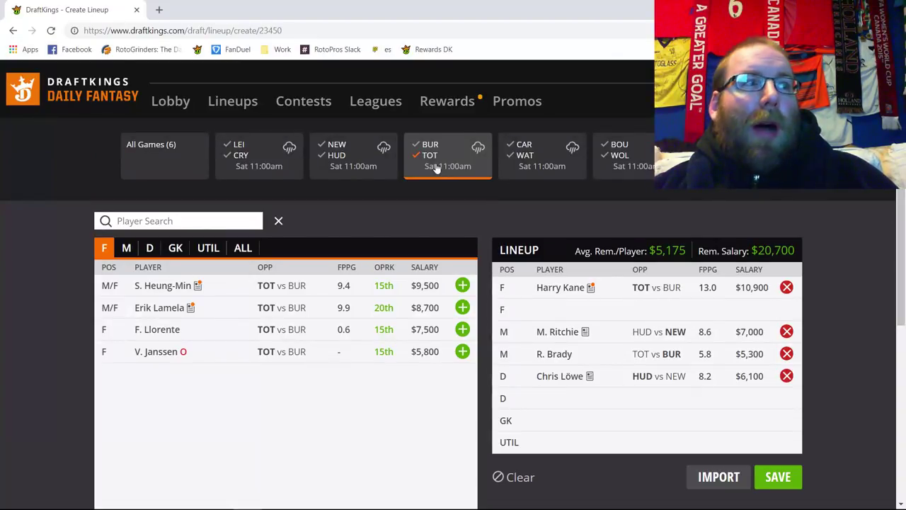
left_click(424, 145)
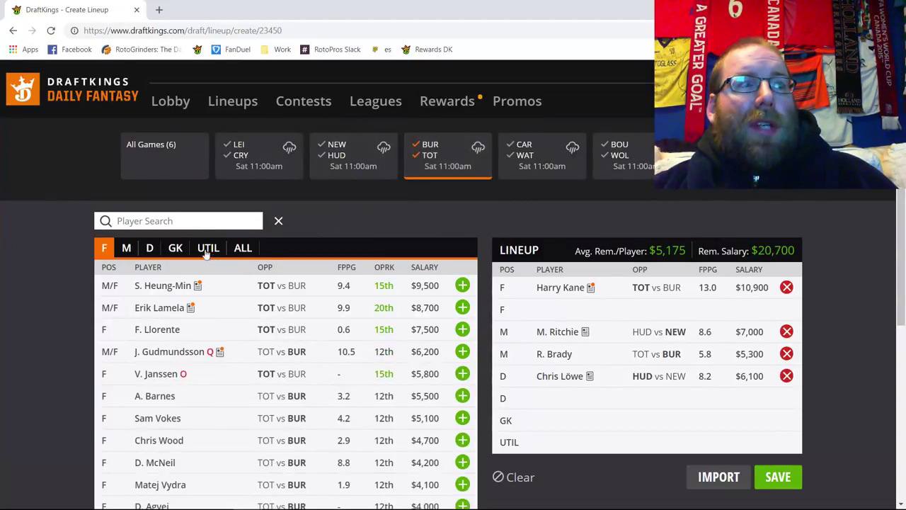
left_click(425, 155)
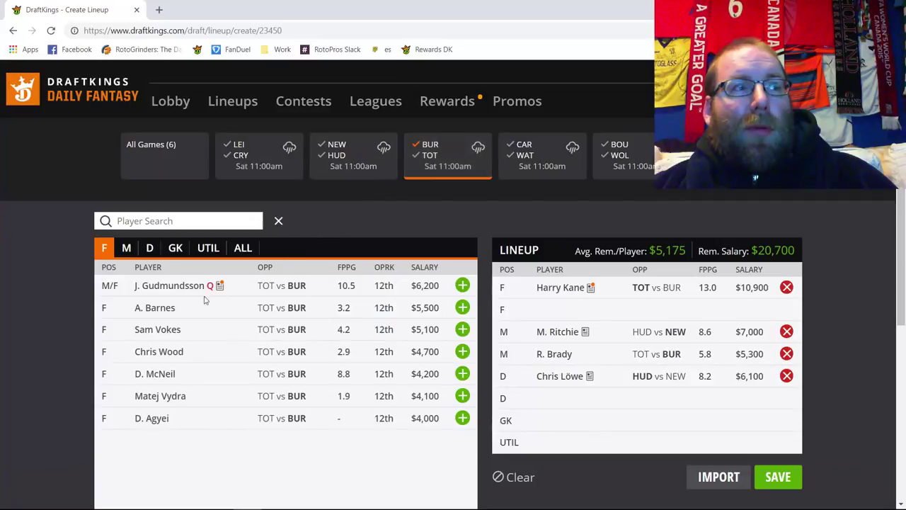
Review Sam Vokes's recent matches in his 10-game log and close his player card.
left_click(260, 335)
left_click(369, 195)
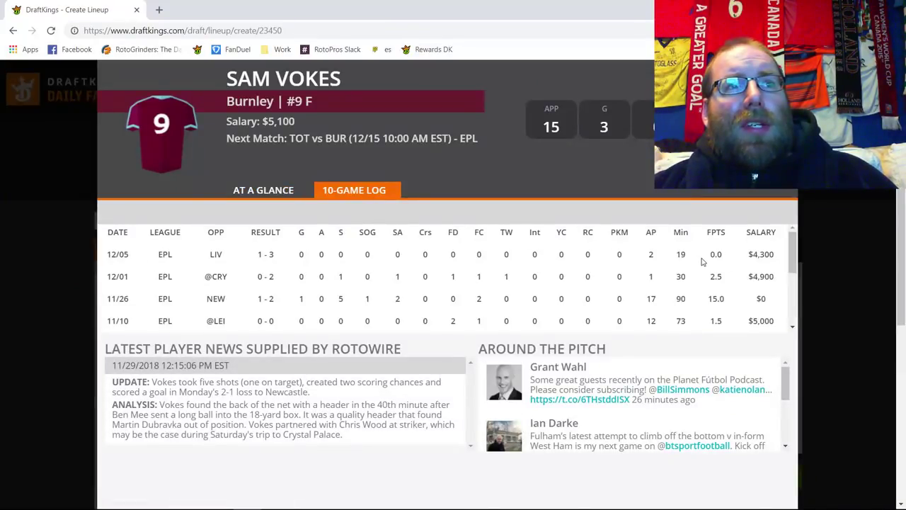
left_click(31, 106)
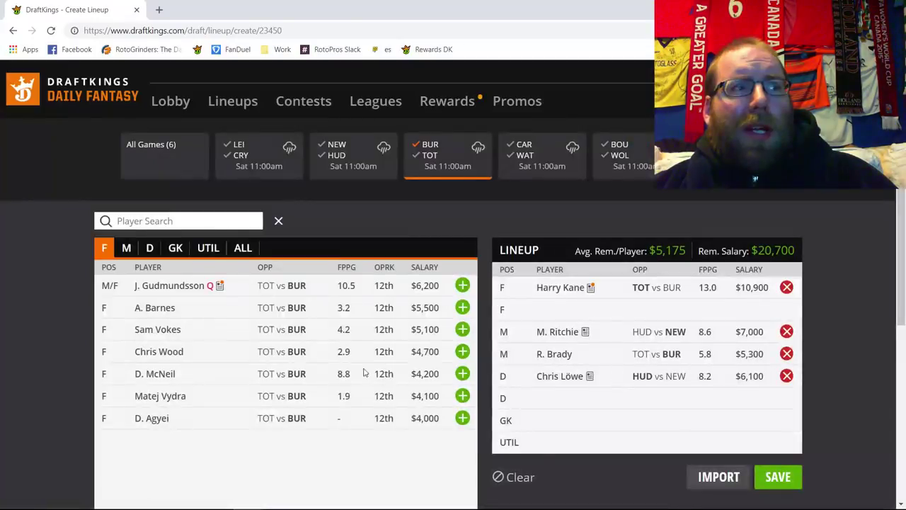
Check Chris Wood's fantasy points and salaries in his 10-game log and close his player card.
left_click(163, 356)
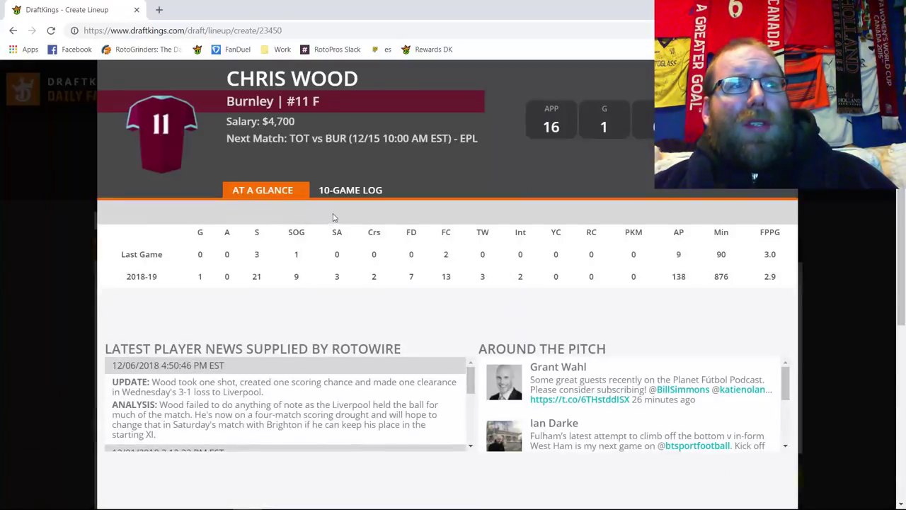
left_click(342, 192)
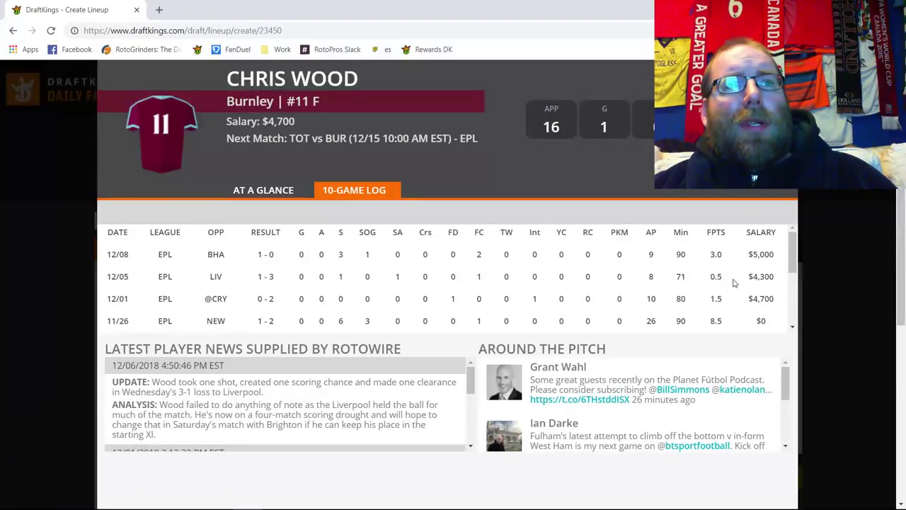
key("Escape")
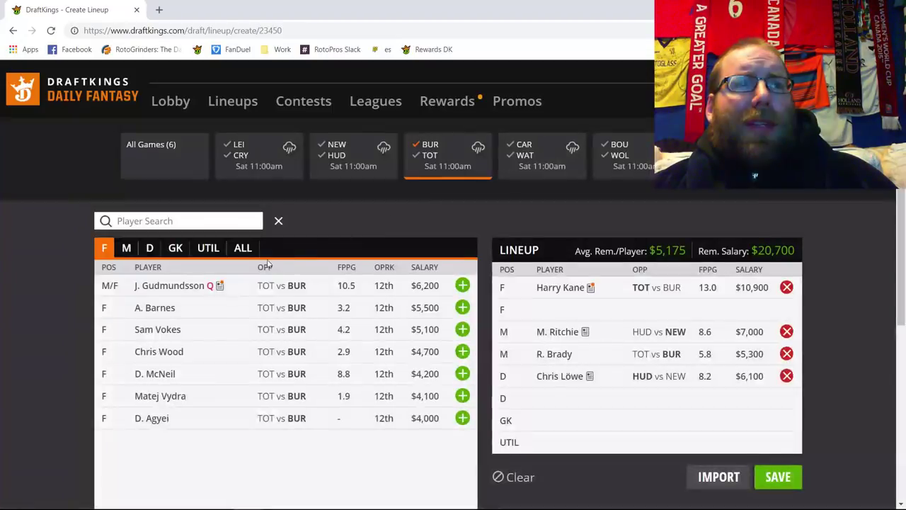
Review Ashley Barnes's 10-game log, close his player card and clear the Burnley filter to list all games.
left_click(152, 310)
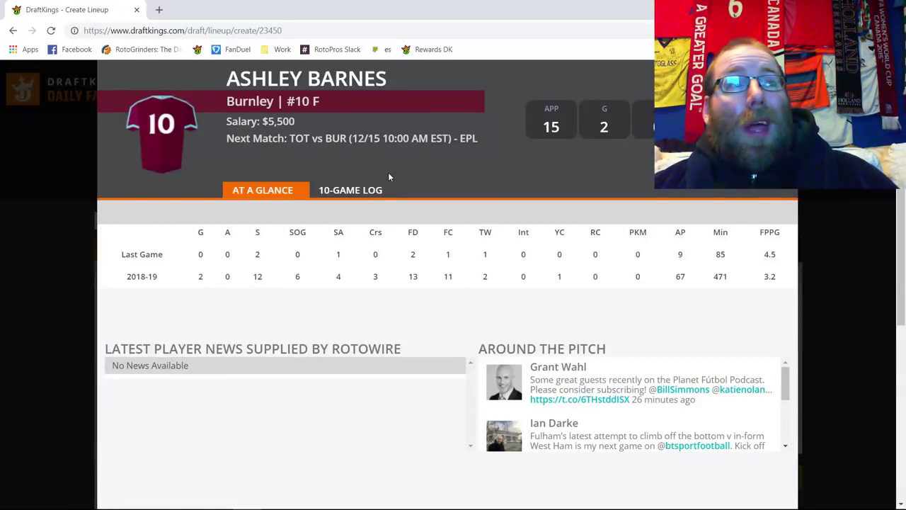
left_click(363, 193)
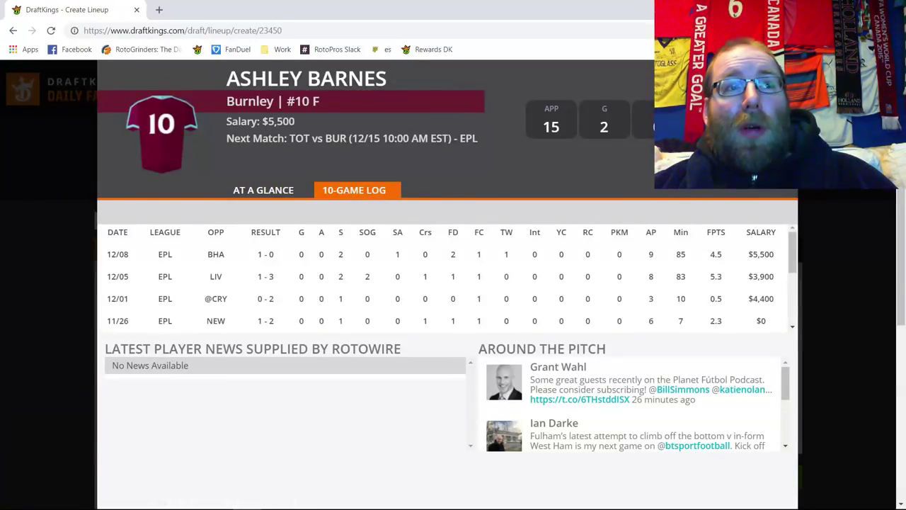
key("Escape")
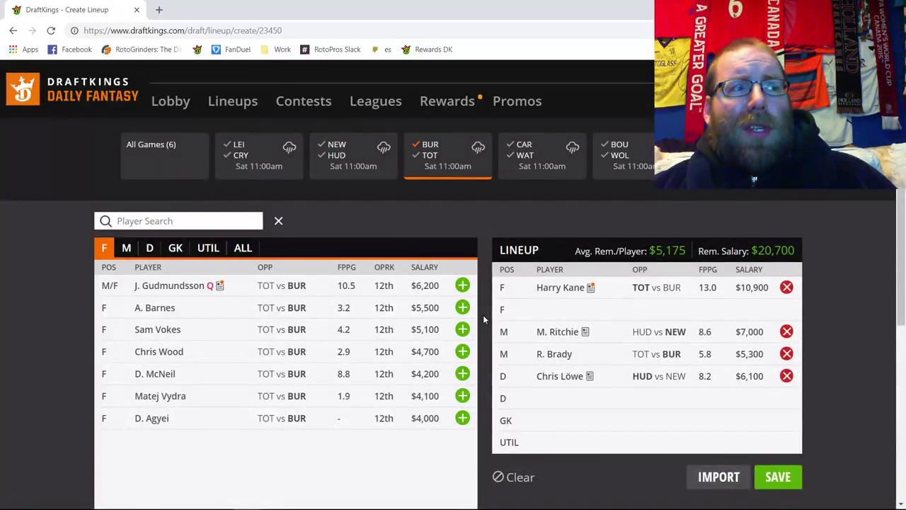
left_click(431, 150)
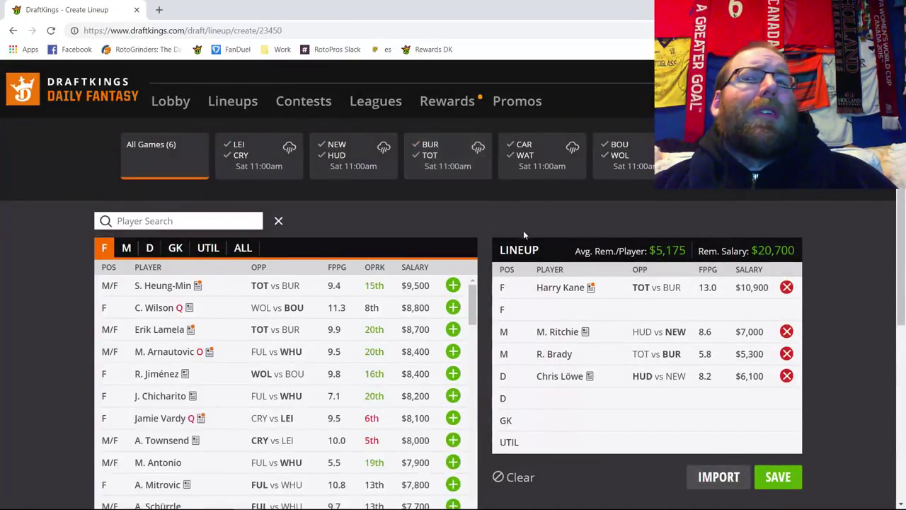
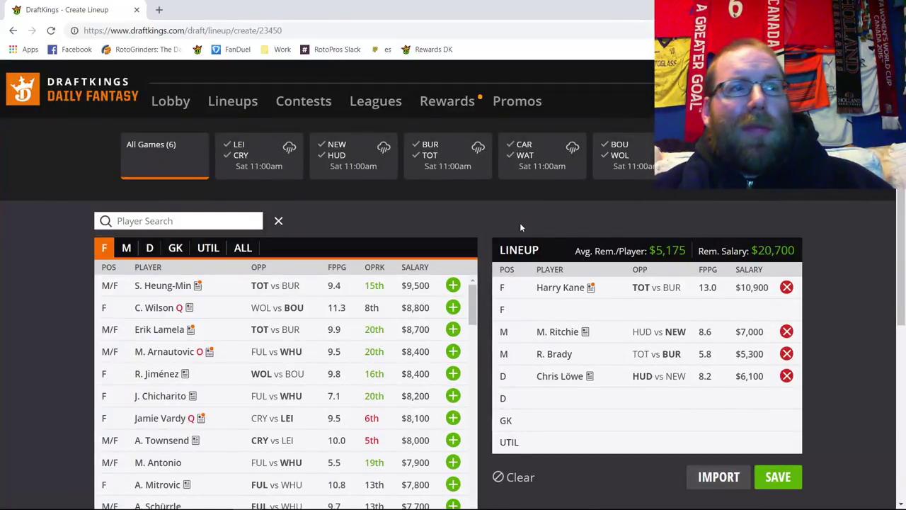
Filter the player list to the Cardiff–Watford match and look over its goalkeepers.
left_click(522, 147)
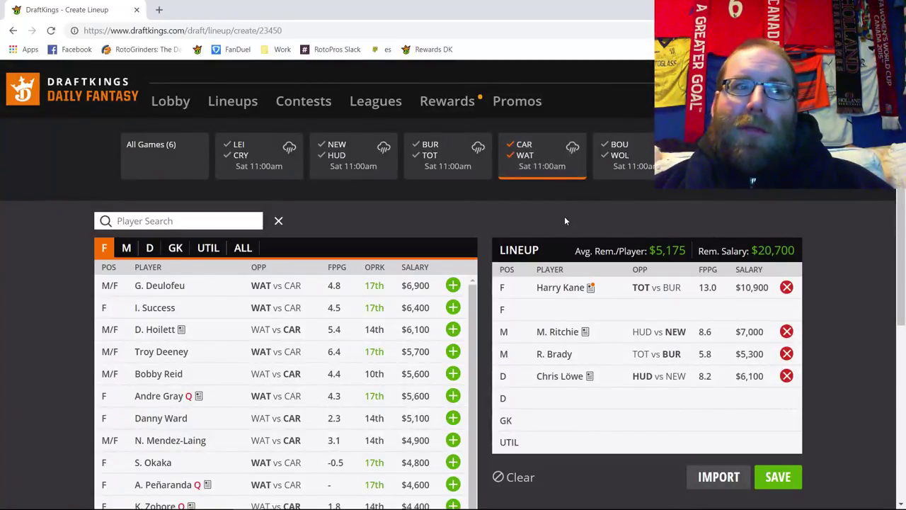
scroll(563, 216, "down", 1)
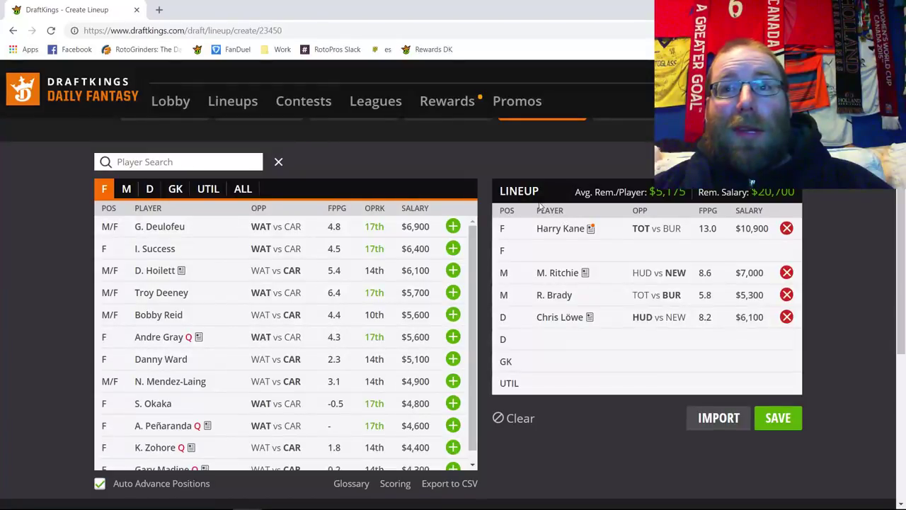
left_click(177, 190)
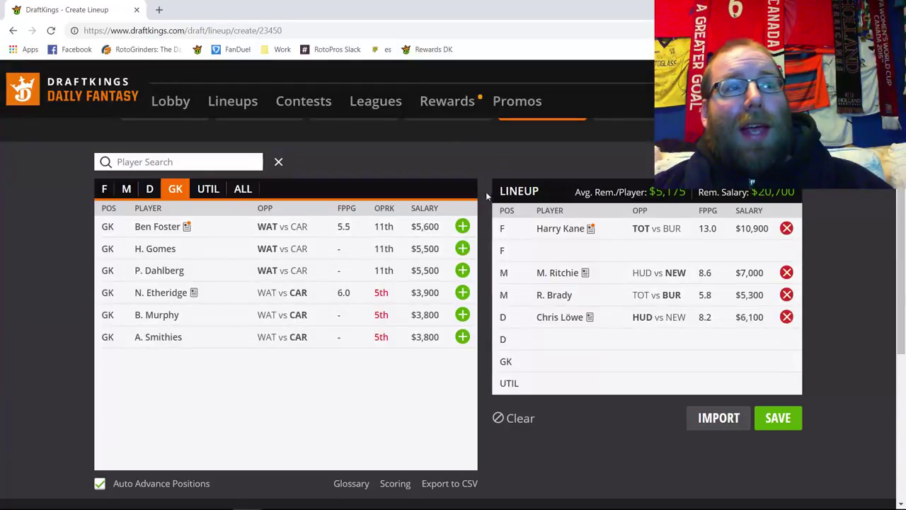
scroll(481, 195, "up", 1)
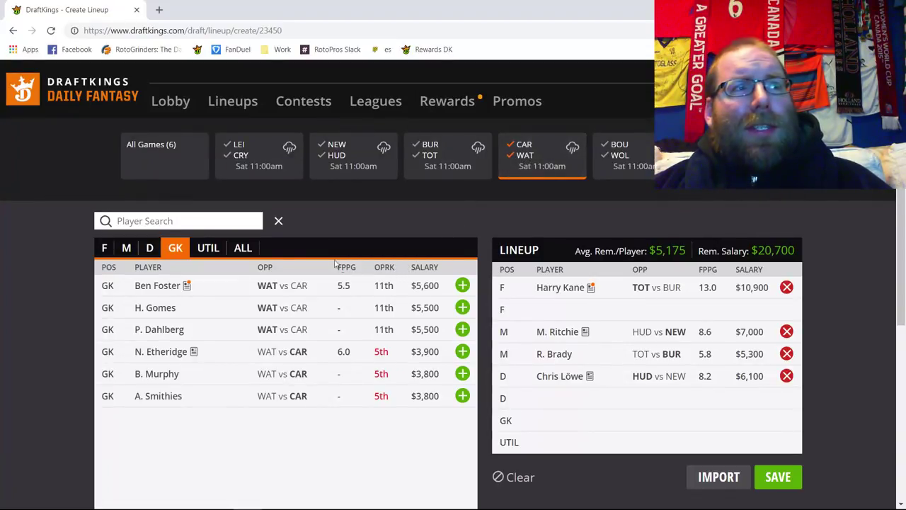
Add Watford's Ben Foster as goalkeeper and J. Holebas as the second defender to the lineup.
left_click(462, 286)
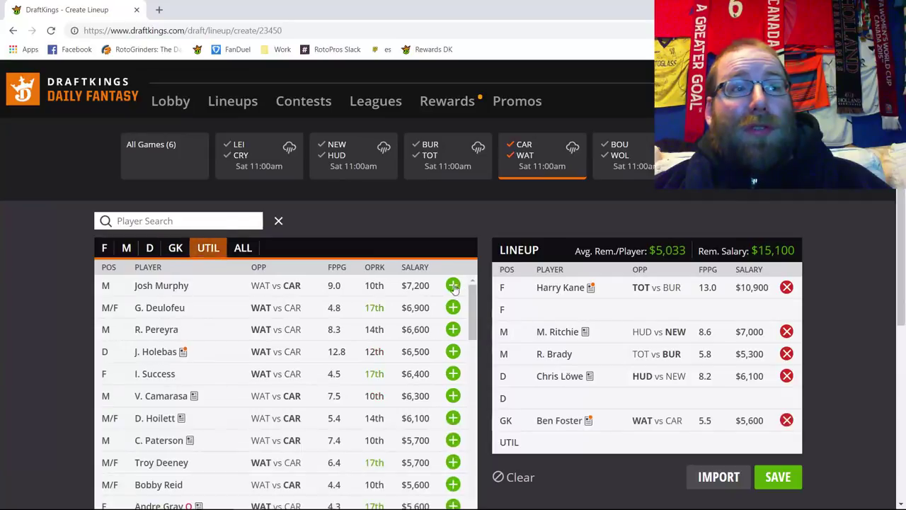
left_click(151, 250)
left_click(453, 285)
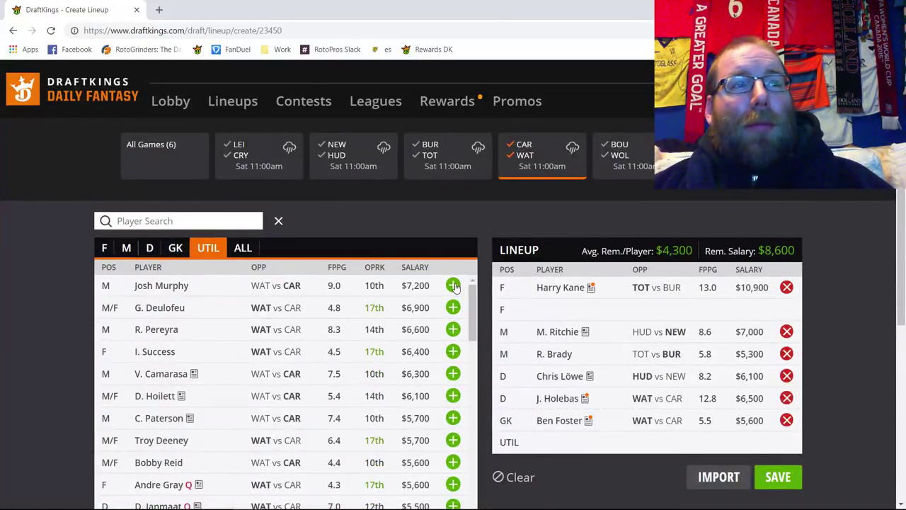
Remove Ben Foster from the lineup and clear the Cardiff–Watford match filter.
left_click(787, 420)
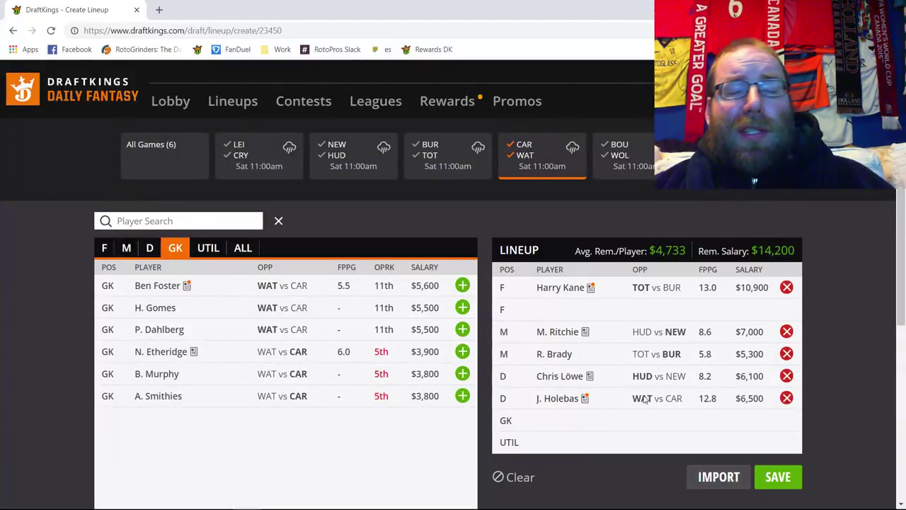
left_click(523, 153)
Browse the defenders from all six games for comparison, and list all the goalkeepers.
left_click(149, 247)
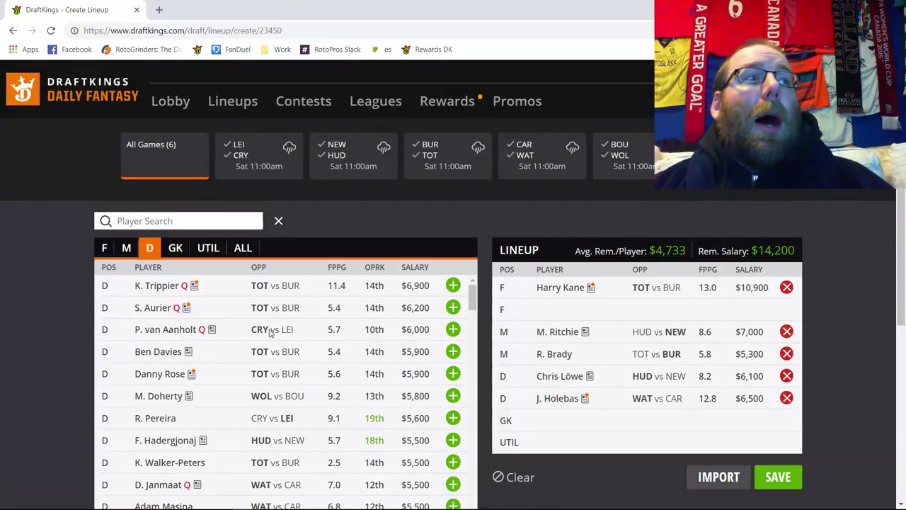
scroll(272, 333, "down", 1)
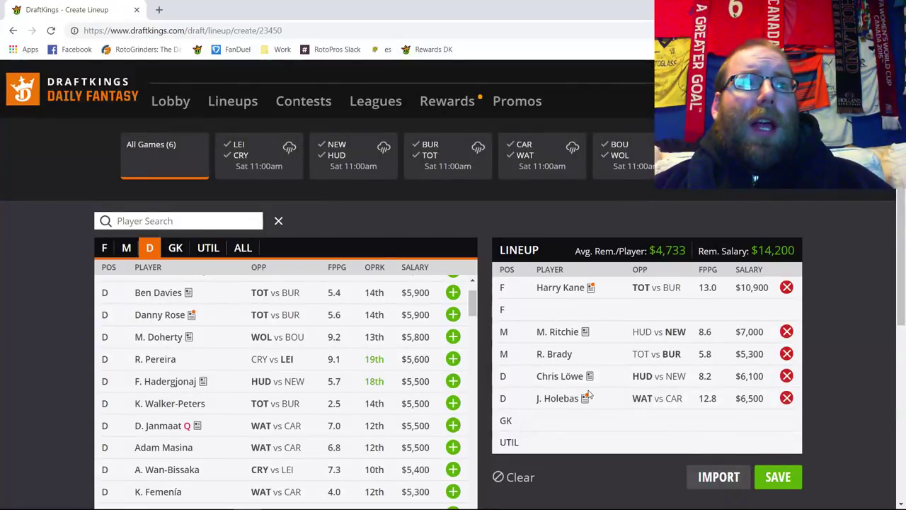
left_click(175, 249)
scroll(319, 301, "up", 1)
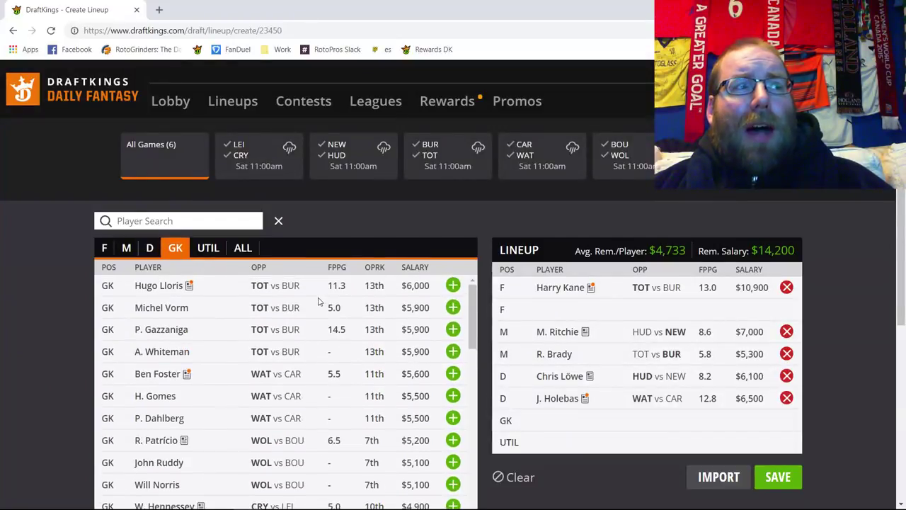
Try Watford's Ben Foster in the goalkeeper slot, and take him back out of the lineup.
left_click(451, 374)
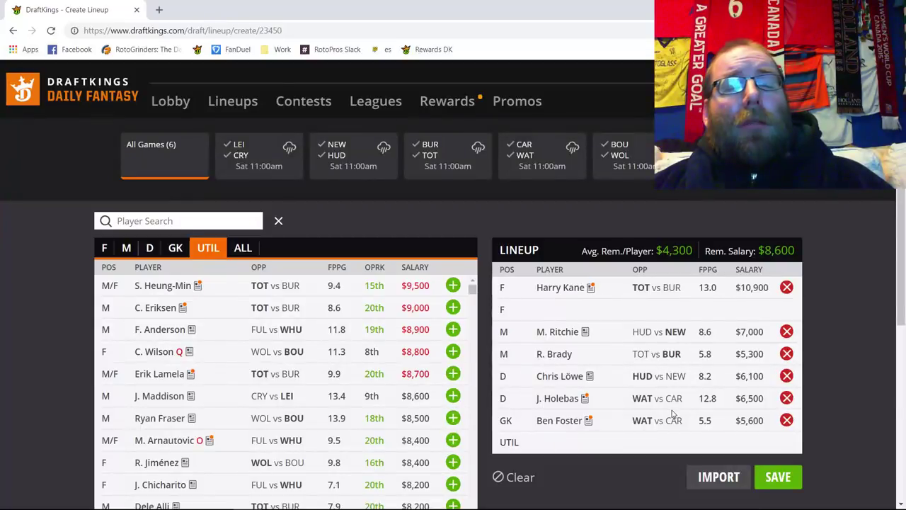
left_click(786, 420)
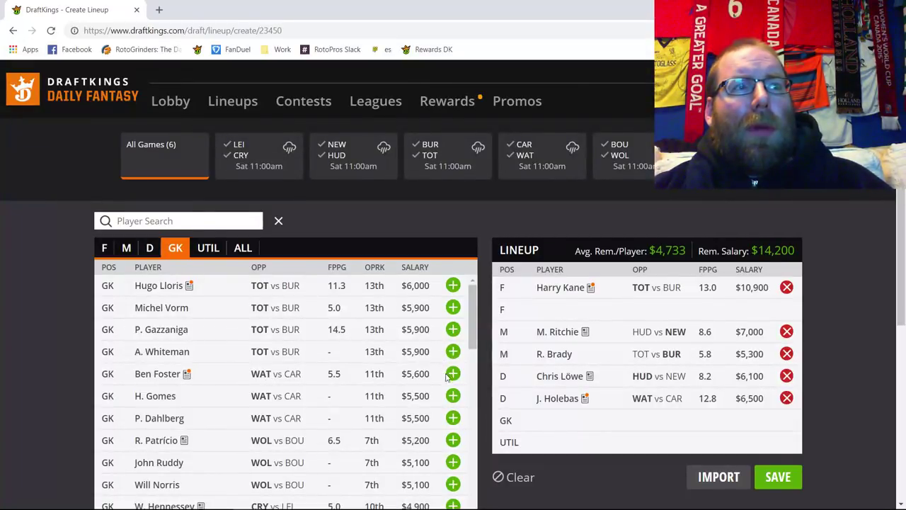
Filter the midfielders to Watford only and review R. Pereyra's 10-game log.
left_click(126, 247)
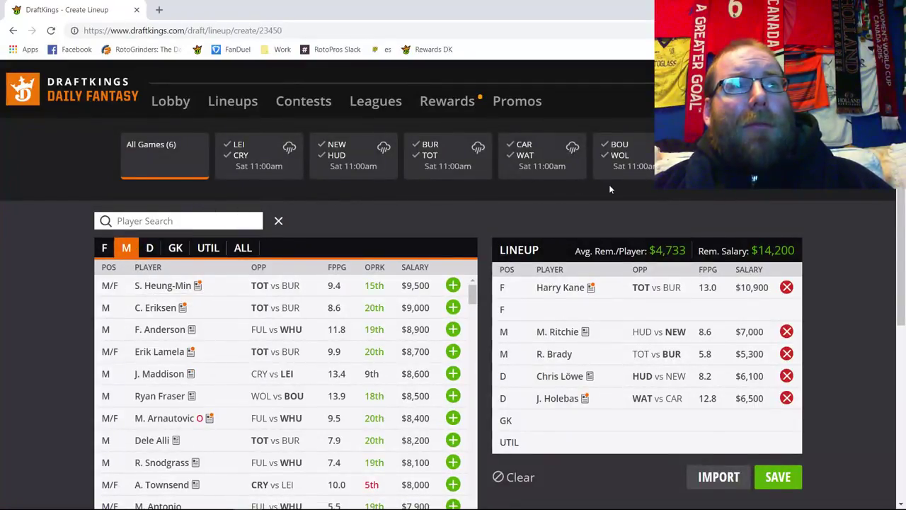
left_click(541, 156)
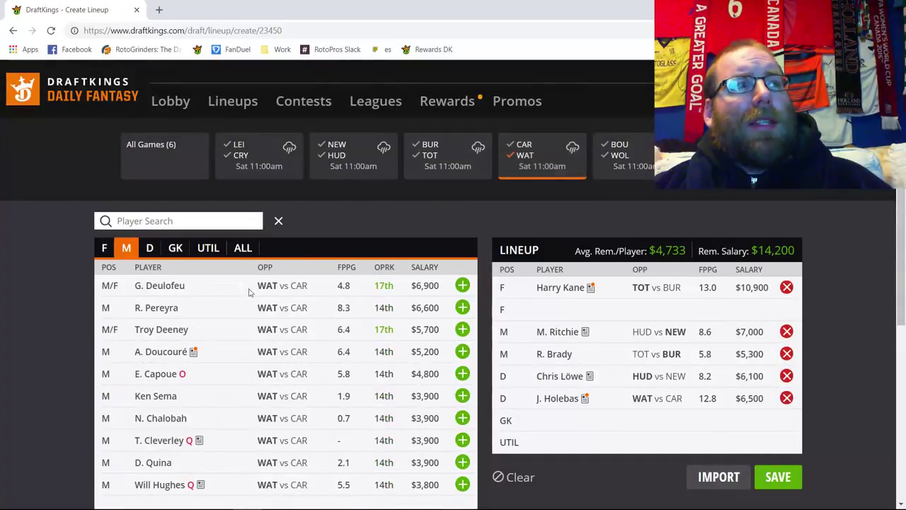
left_click(156, 309)
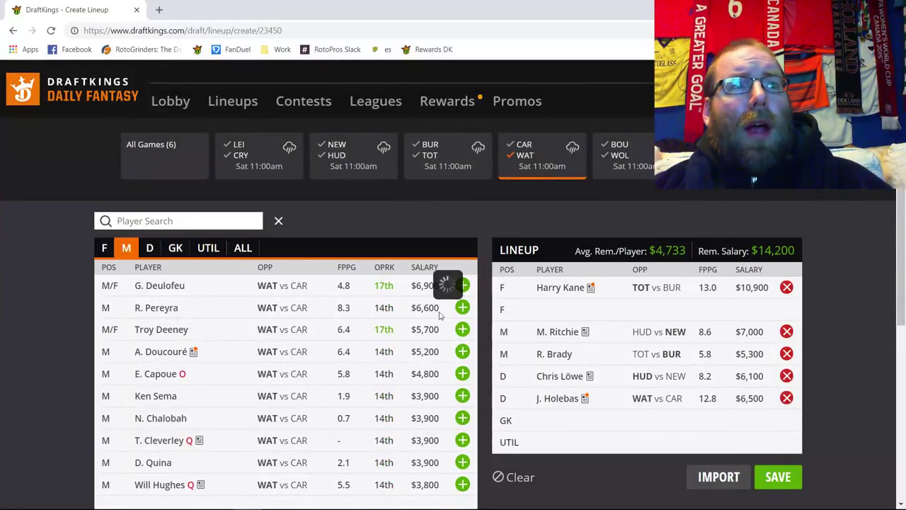
left_click(352, 193)
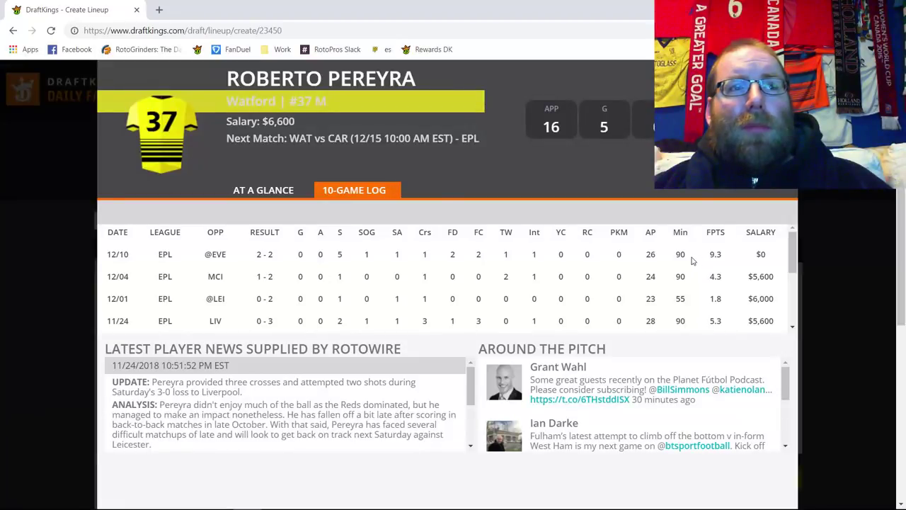
key("Escape")
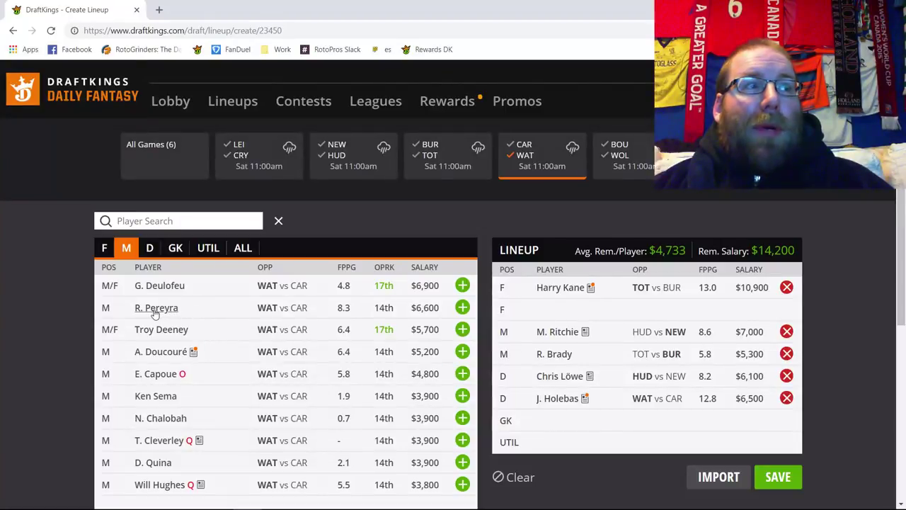
Try R. Pereyra in the lineup's utility slot, and remove him again.
left_click(462, 307)
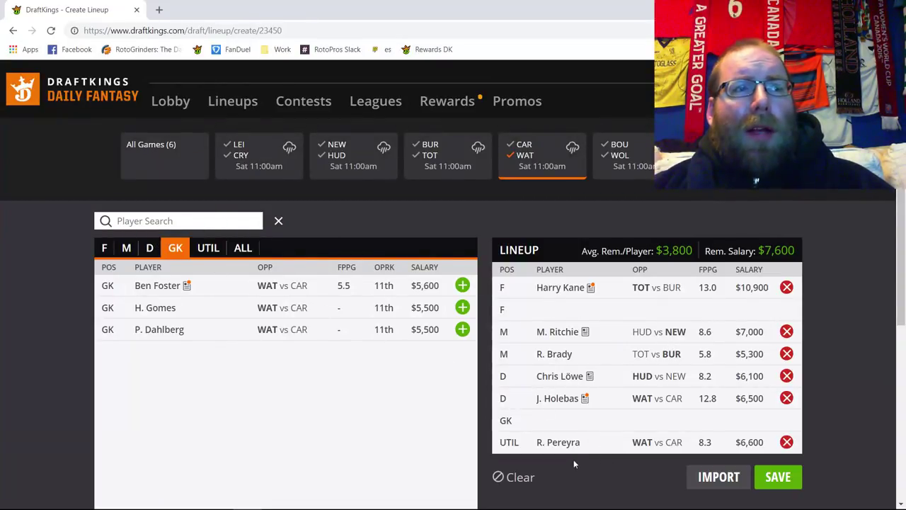
left_click(790, 443)
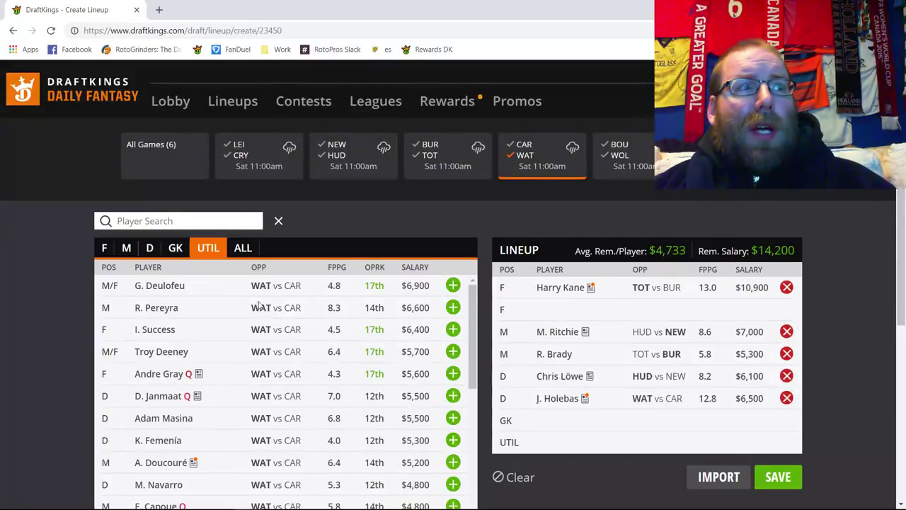
List the forwards of both Cardiff and Watford and review G. Deulofeu's 10-game log.
left_click(105, 246)
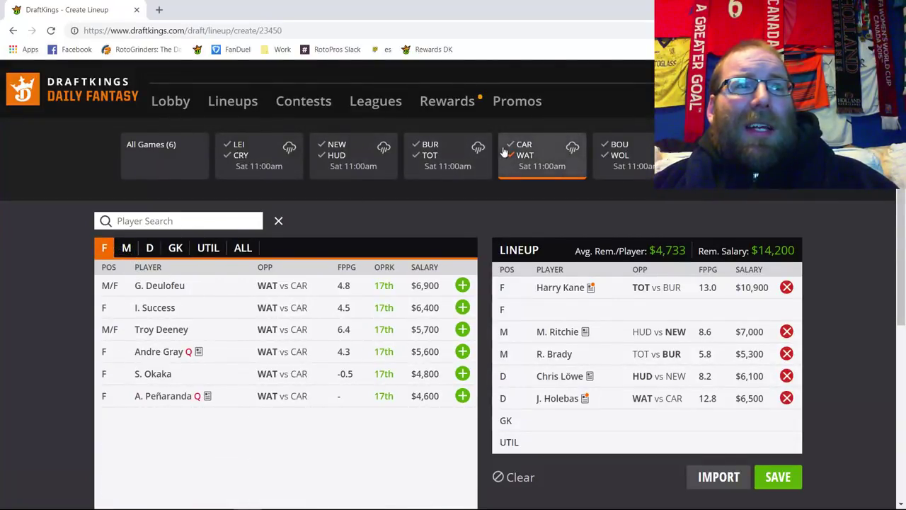
left_click(528, 156)
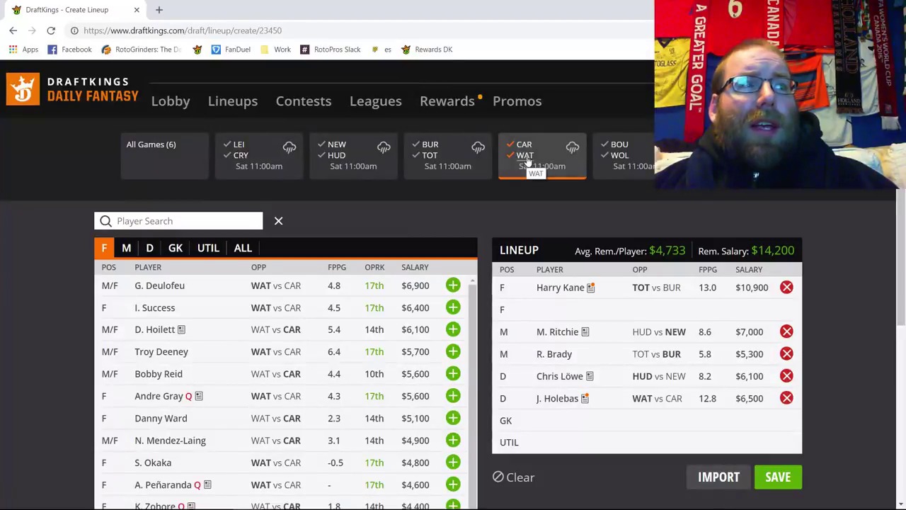
left_click(448, 285)
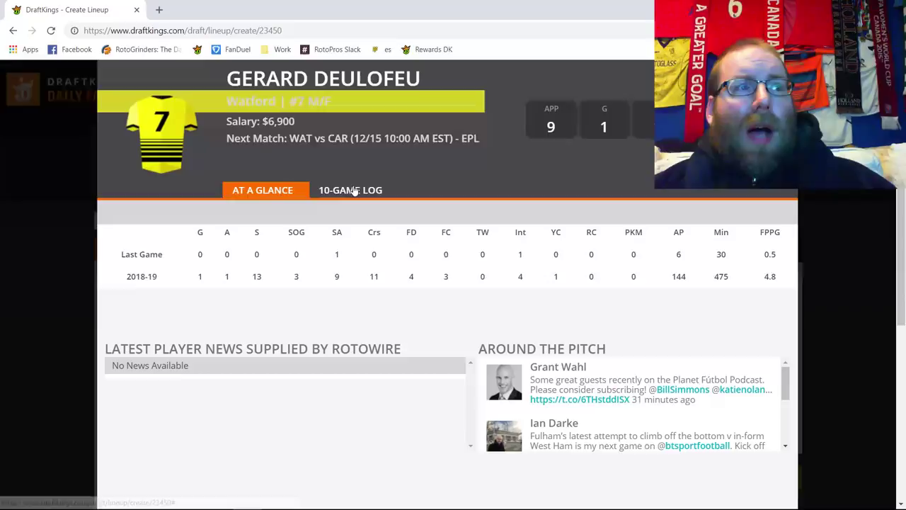
left_click(354, 190)
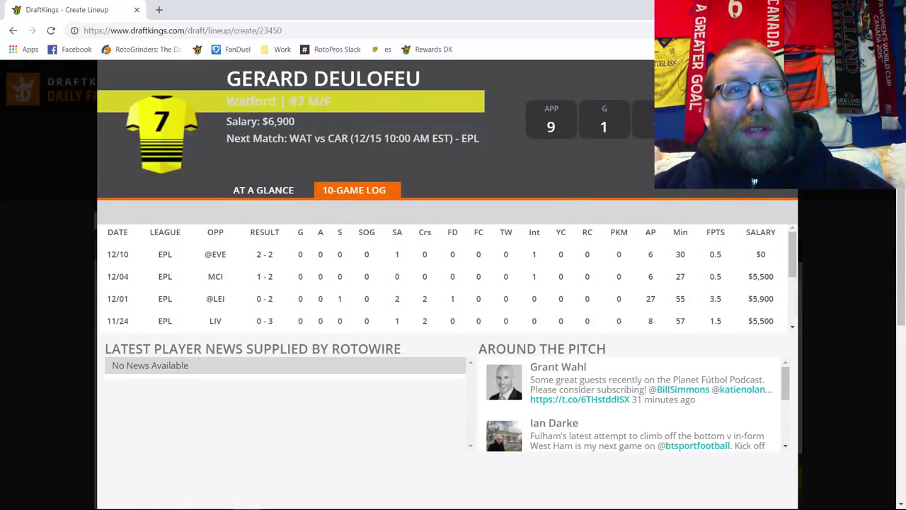
key("Escape")
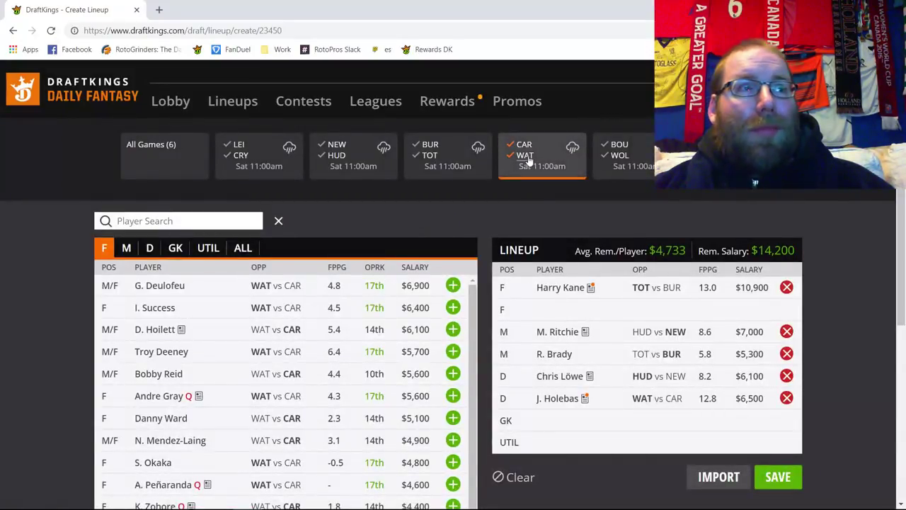
List the midfielders of the Cardiff–Watford match and examine the crosses in V. Camarasa's 10-game log.
left_click(125, 249)
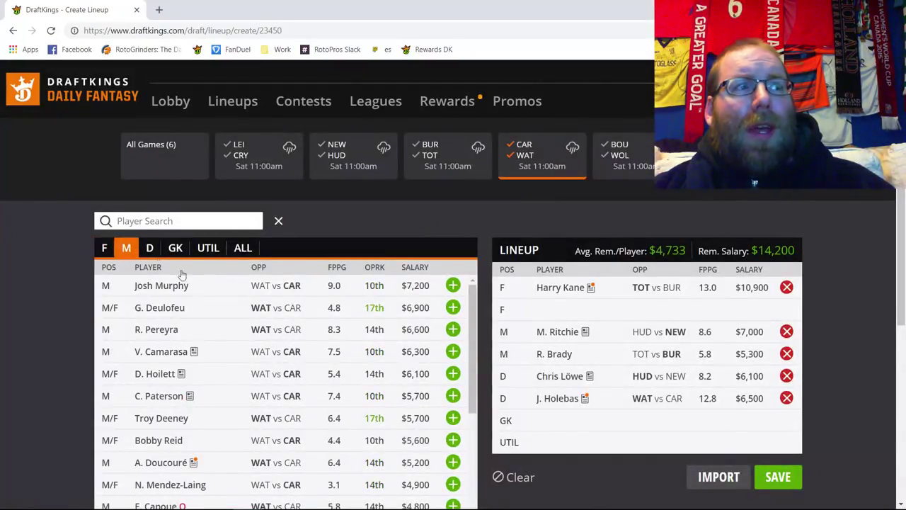
left_click(156, 354)
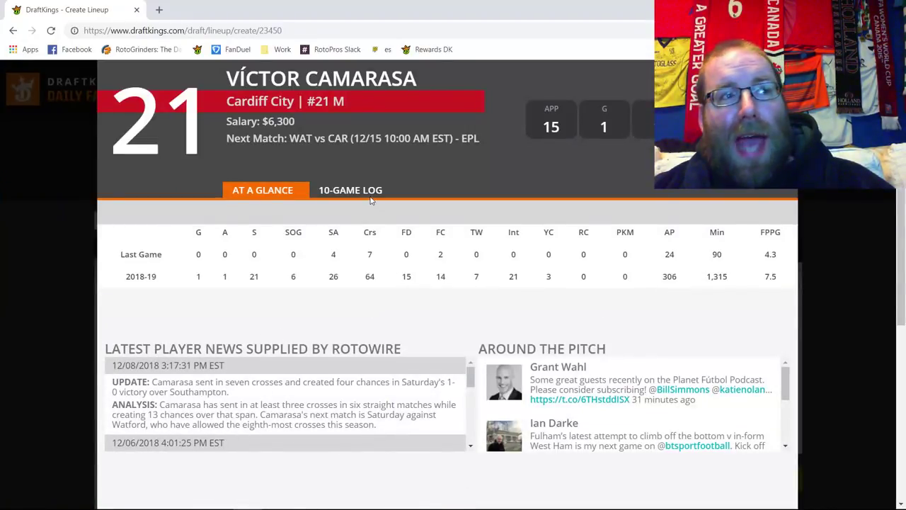
left_click(369, 198)
double_click(425, 255)
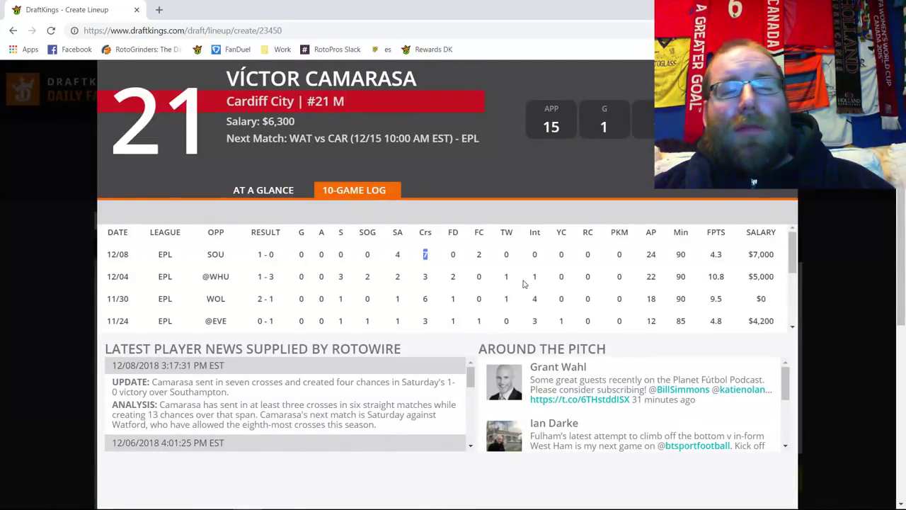
key("Escape")
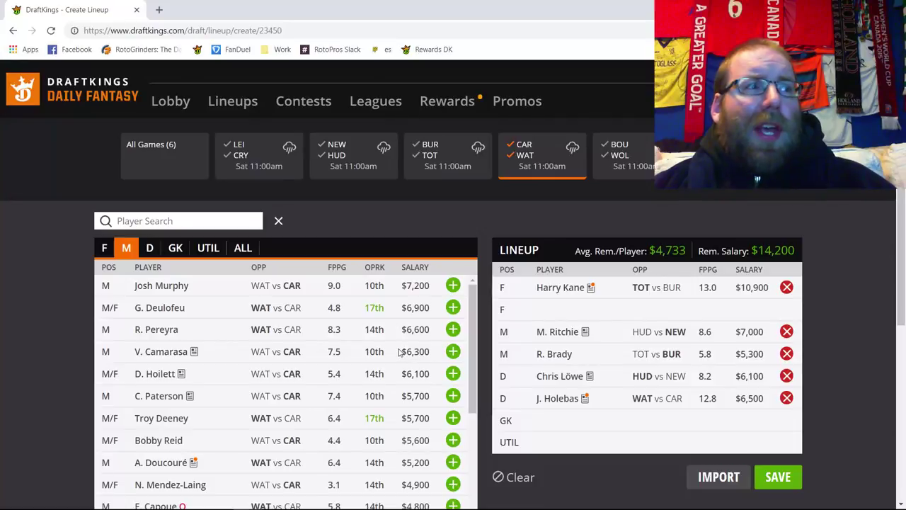
Check the season statistics of Cardiff's Bobby Reid.
scroll(398, 351, "down", 1)
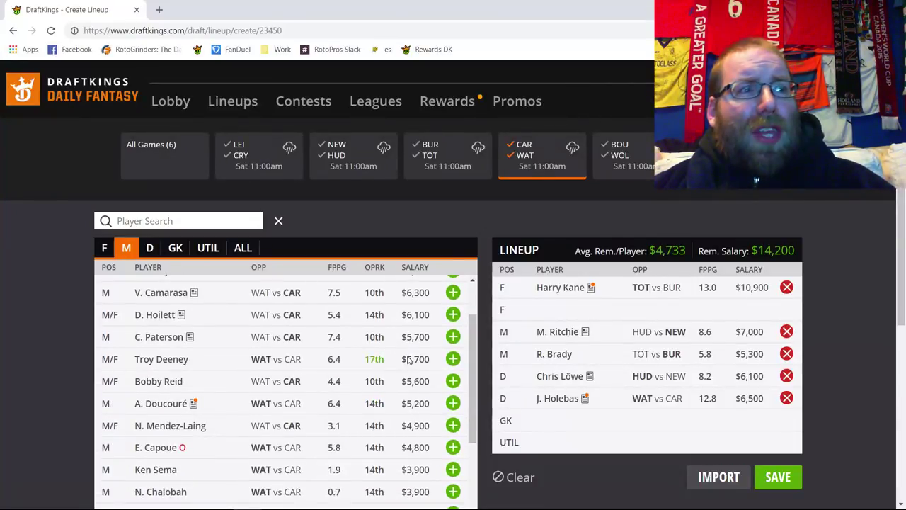
left_click(171, 381)
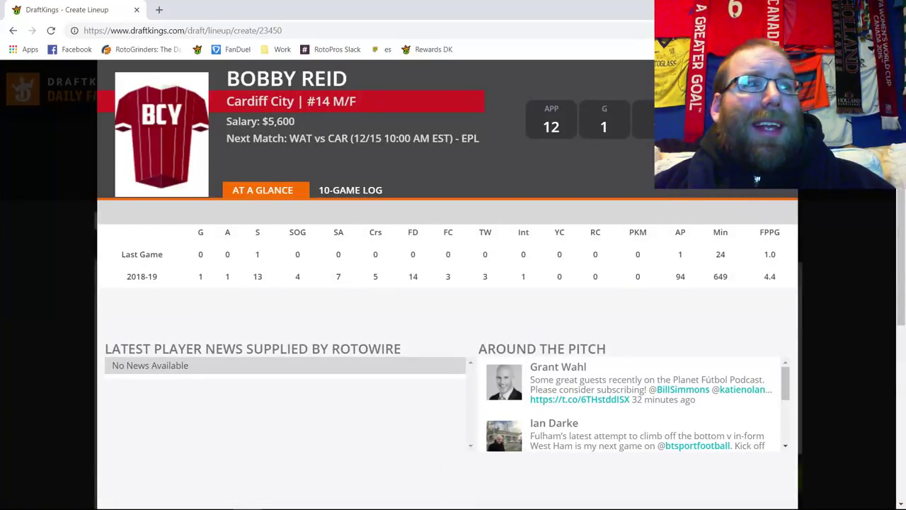
key("Escape")
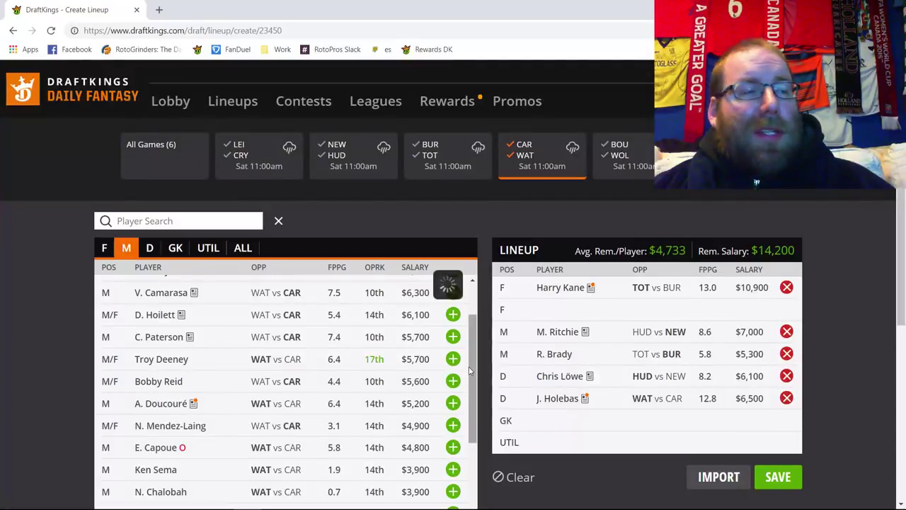
Examine the fantasy points per match in the 10-game log of Cardiff's C. Paterson.
left_click(158, 336)
left_click(374, 193)
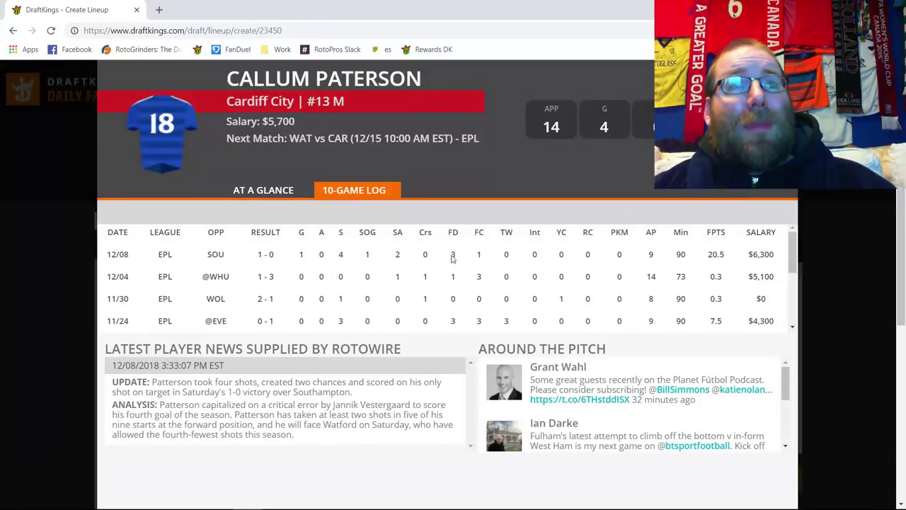
double_click(716, 254)
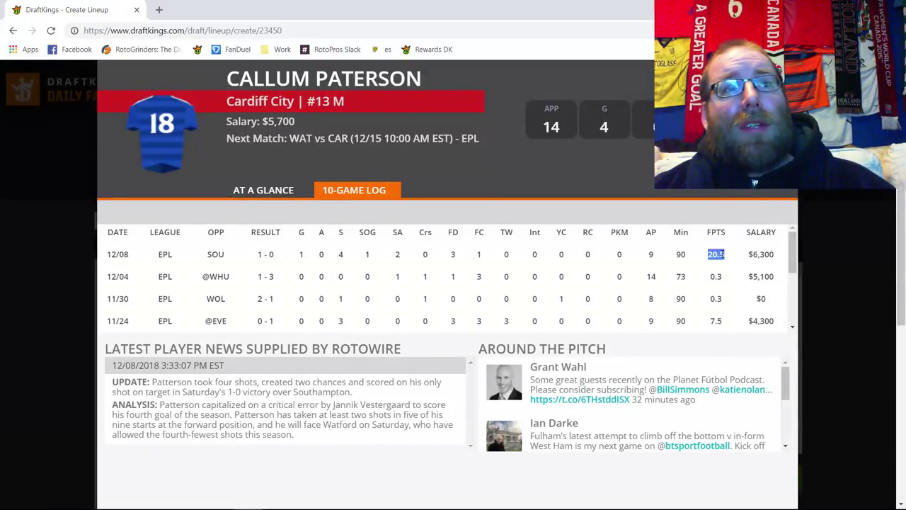
left_click(713, 253)
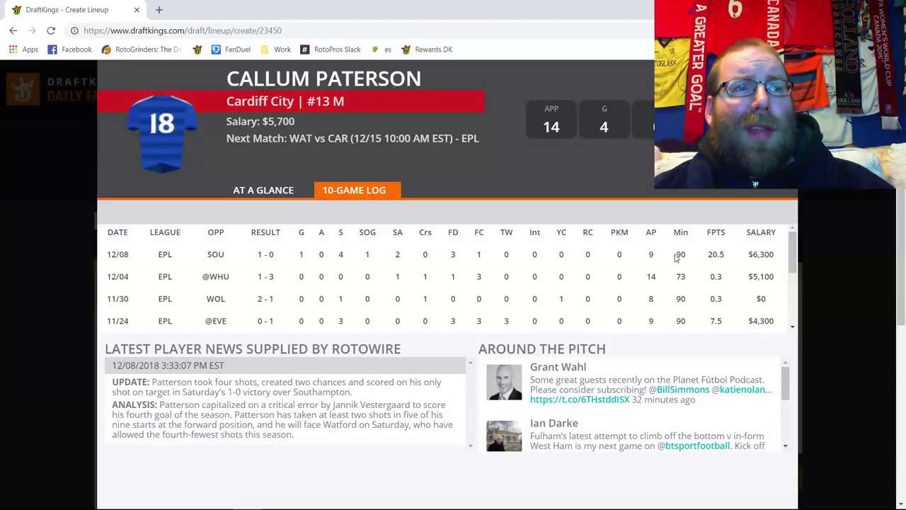
double_click(716, 276)
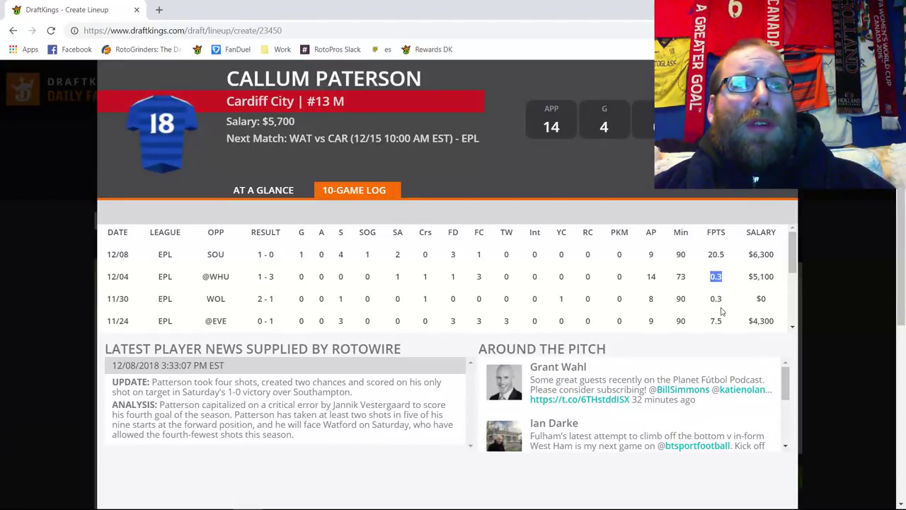
left_click(722, 311)
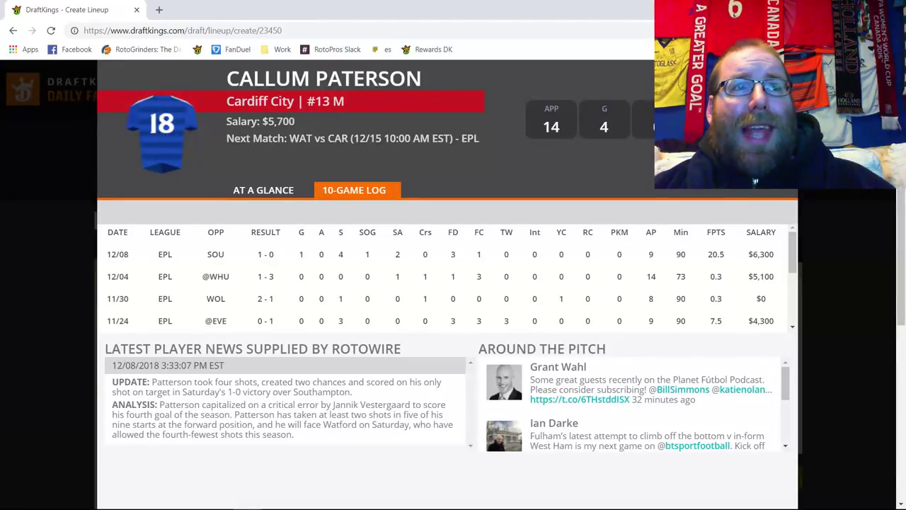
key("Escape")
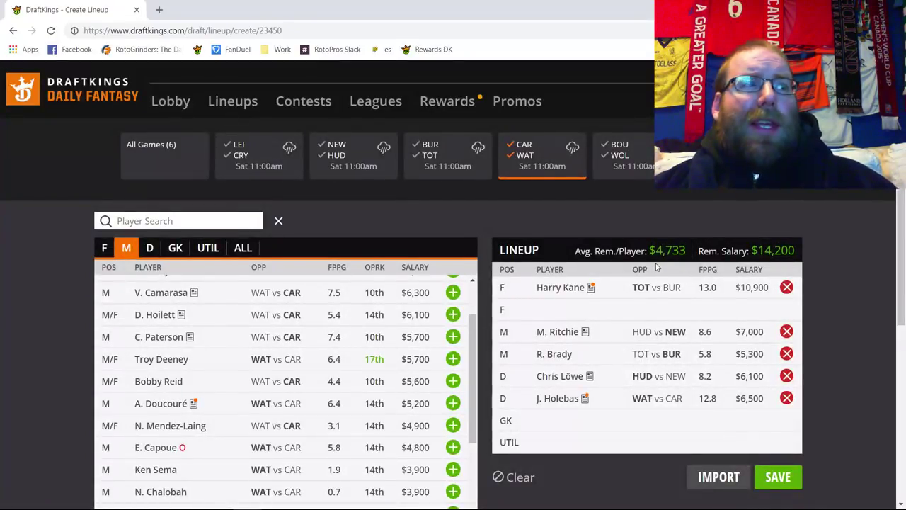
Try Watford's A. Doucouré in the lineup's utility slot, and remove him again.
left_click(453, 403)
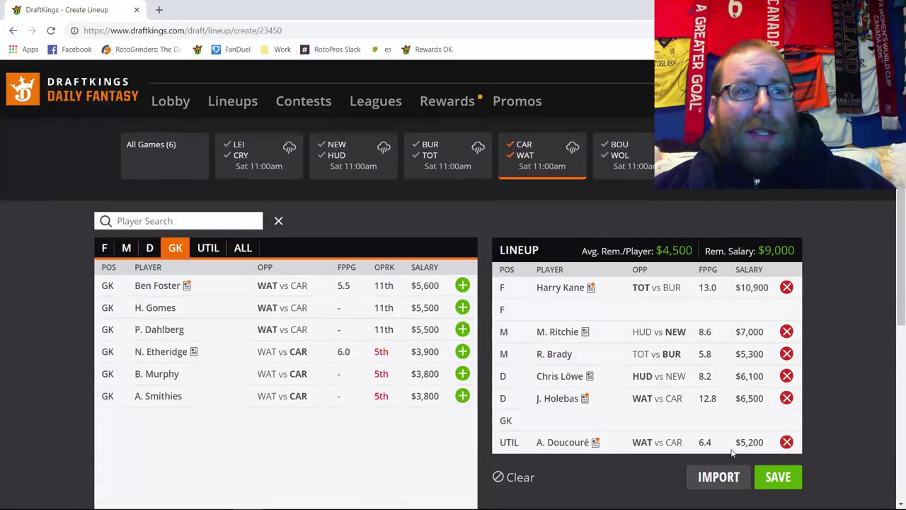
left_click(786, 442)
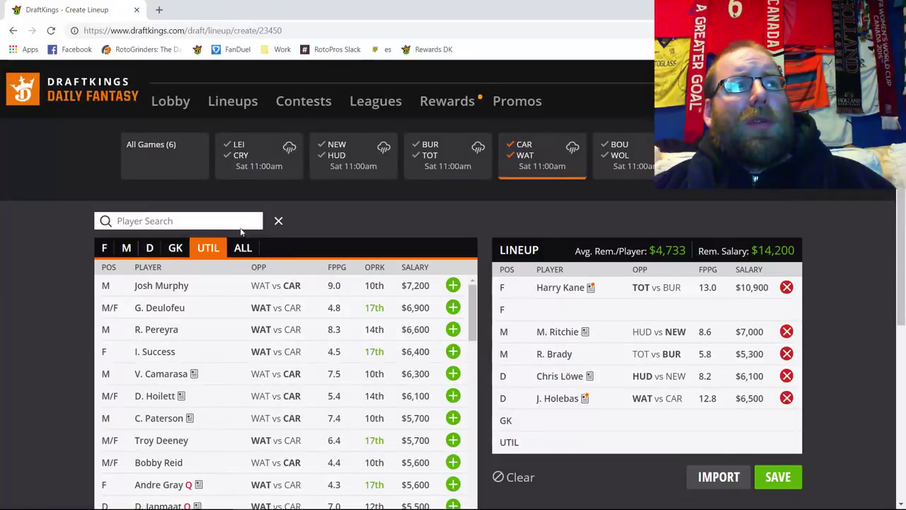
Replace the Cardiff–Watford filter with the Bournemouth–Wolves match and list its goalkeepers.
left_click(527, 150)
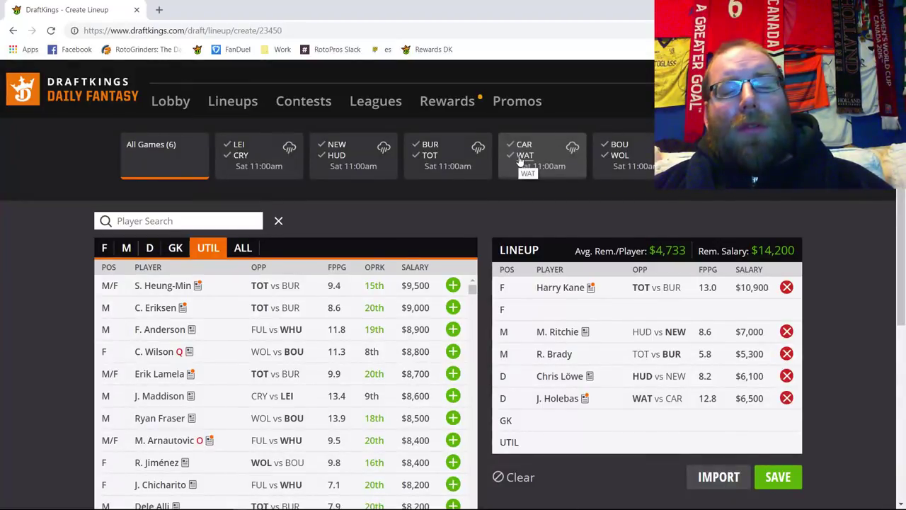
left_click(619, 146)
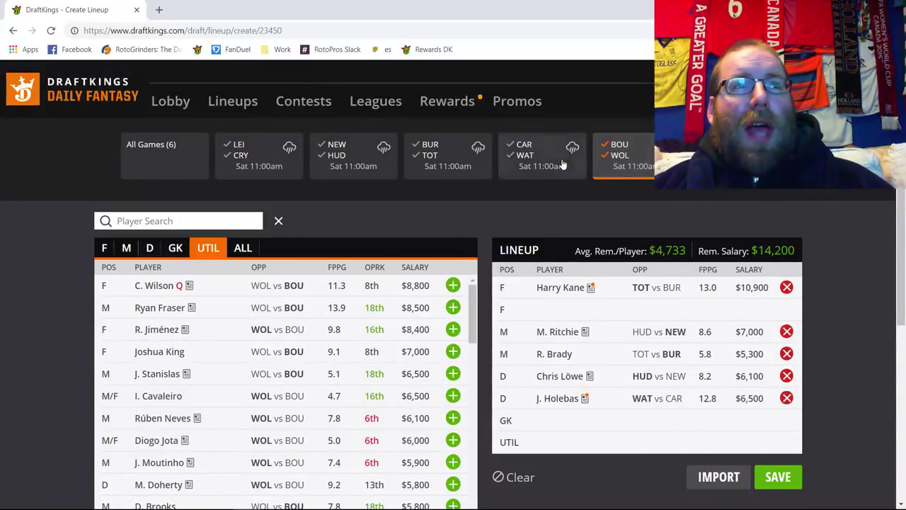
left_click(176, 248)
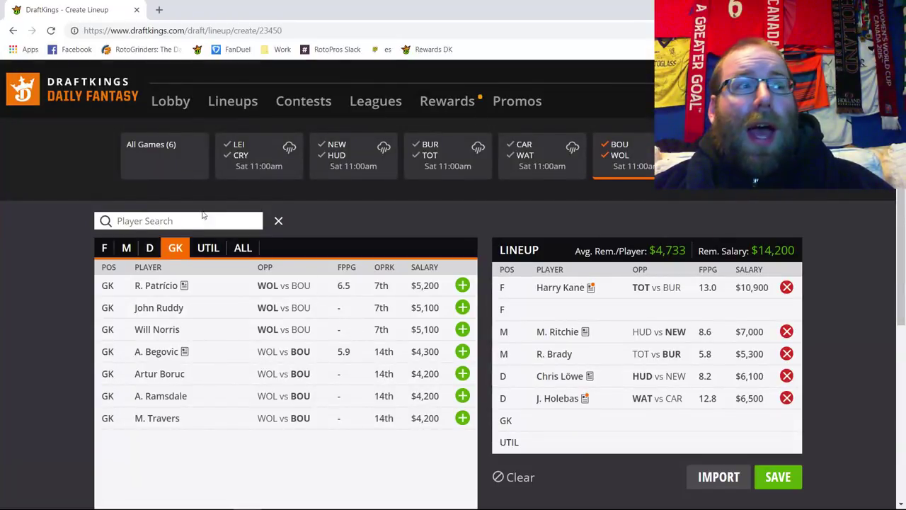
Review the 10-game log of Wolves goalkeeper R. Patrício down to the oldest matches.
left_click(462, 285)
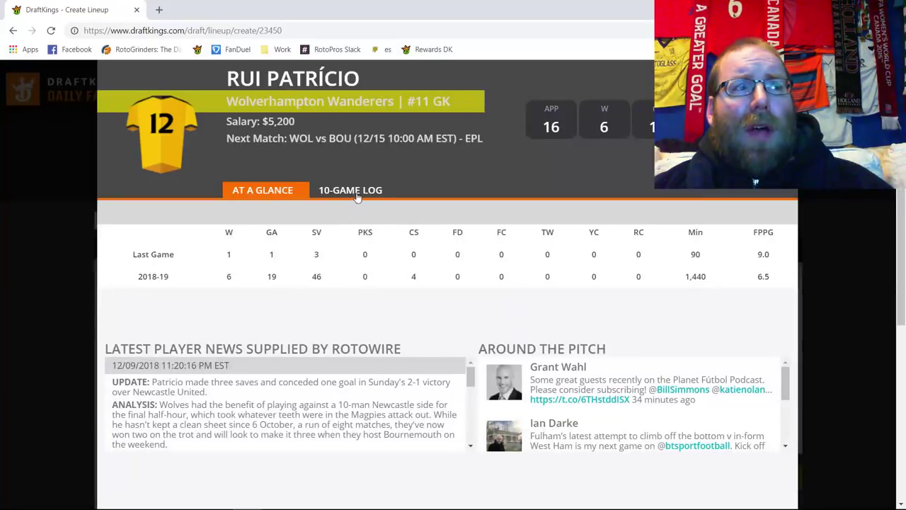
left_click(355, 193)
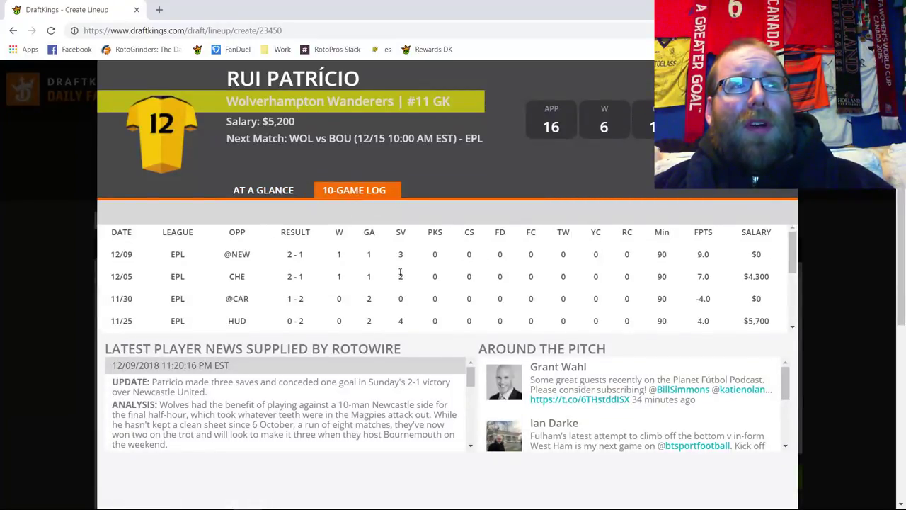
scroll(399, 272, "down", 1)
scroll(400, 275, "down", 1)
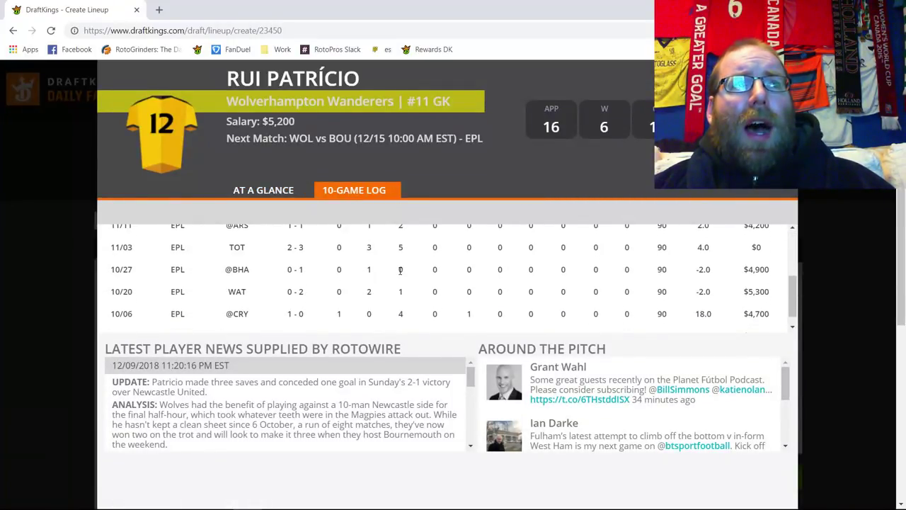
Finish with R. Patrício's game log, then review the 10-game log of Bournemouth goalkeeper A. Begovic.
scroll(400, 272, "up", 3)
scroll(530, 276, "up", 1)
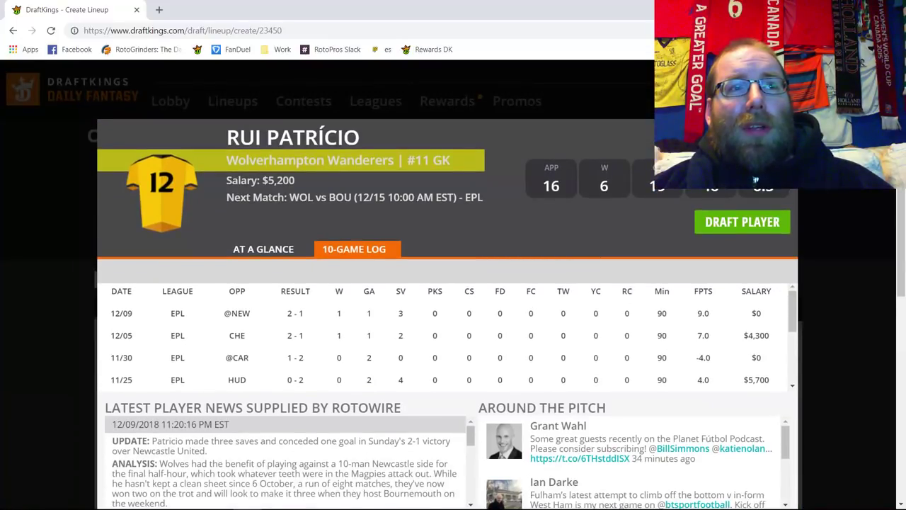
key("Escape")
scroll(613, 235, "down", 1)
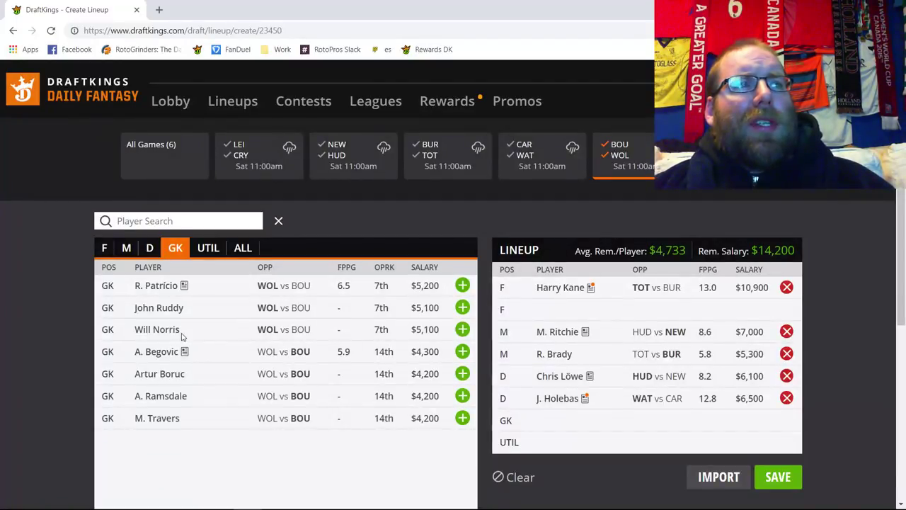
left_click(312, 352)
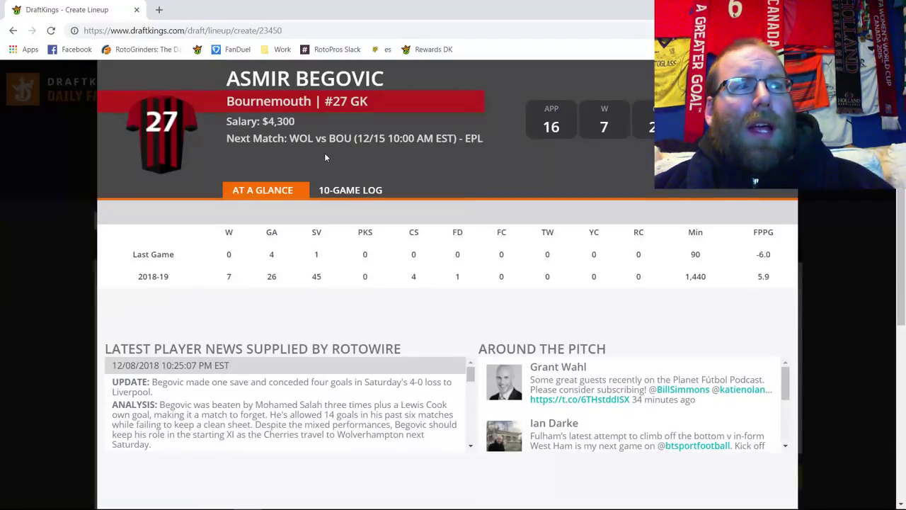
left_click(367, 187)
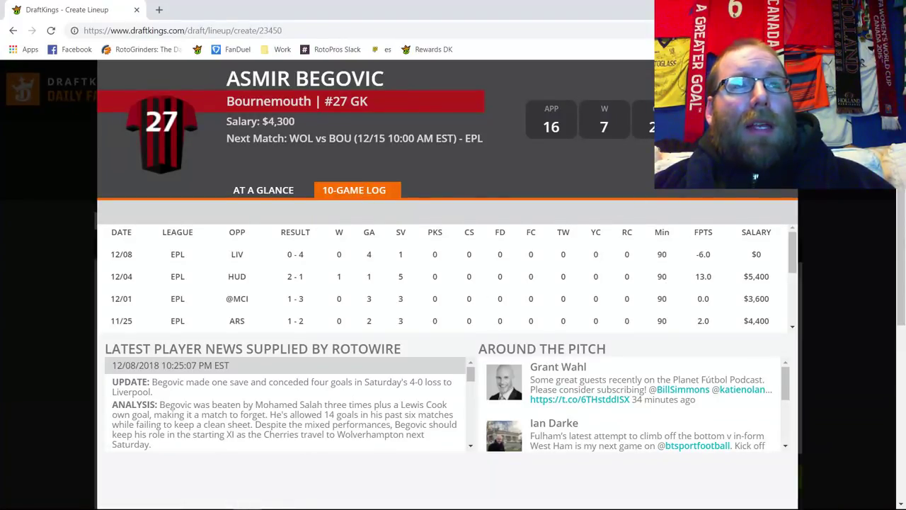
key("Escape")
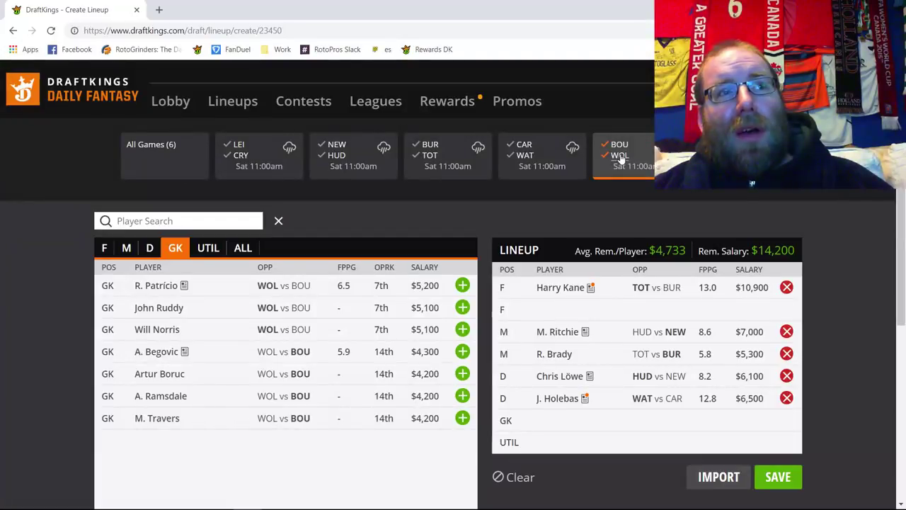
Look over the match's defenders and midfielders, and check the 10-game log of Bournemouth's J. Stanislas.
left_click(147, 247)
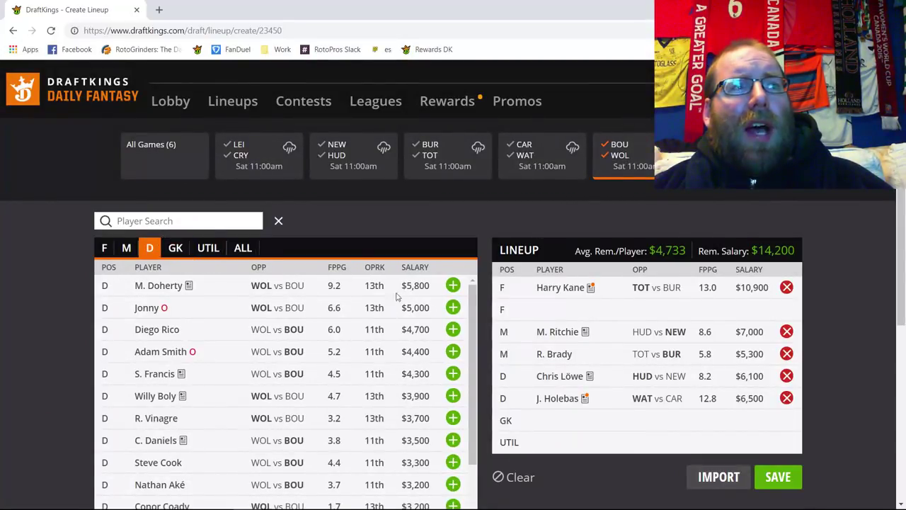
left_click(134, 251)
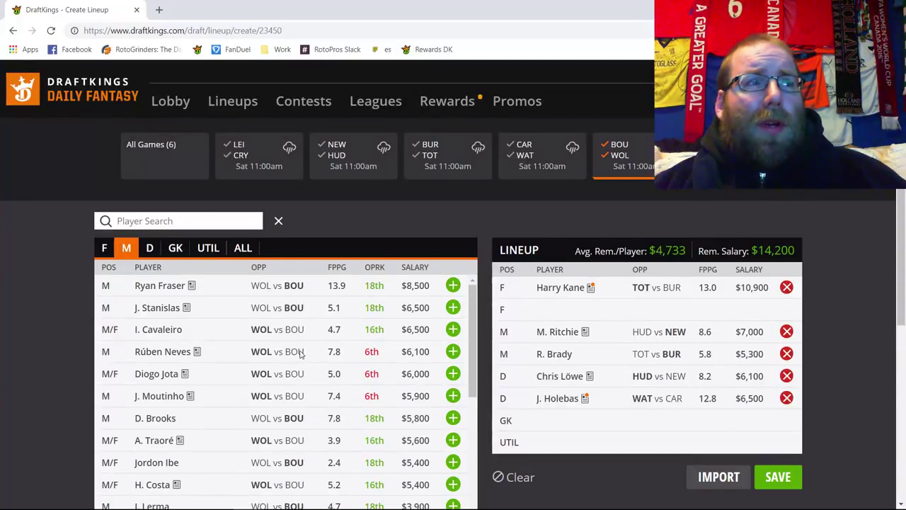
left_click(159, 308)
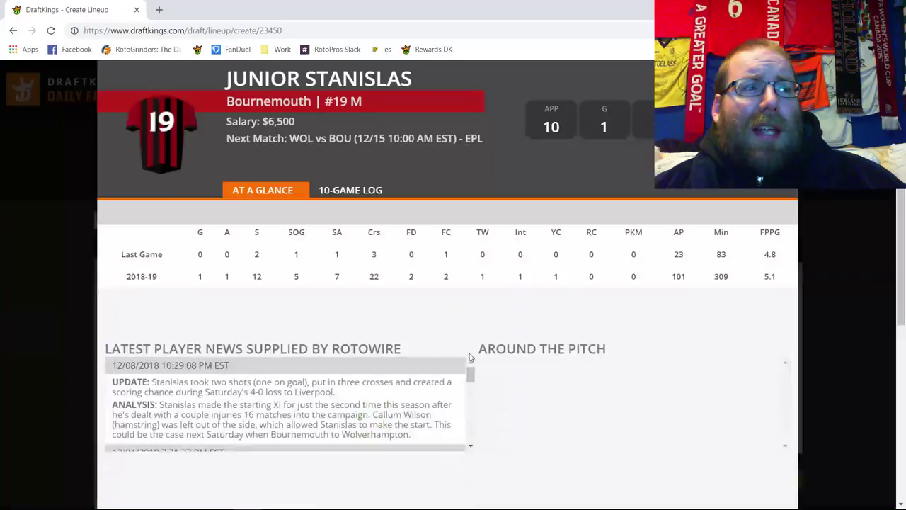
left_click(362, 191)
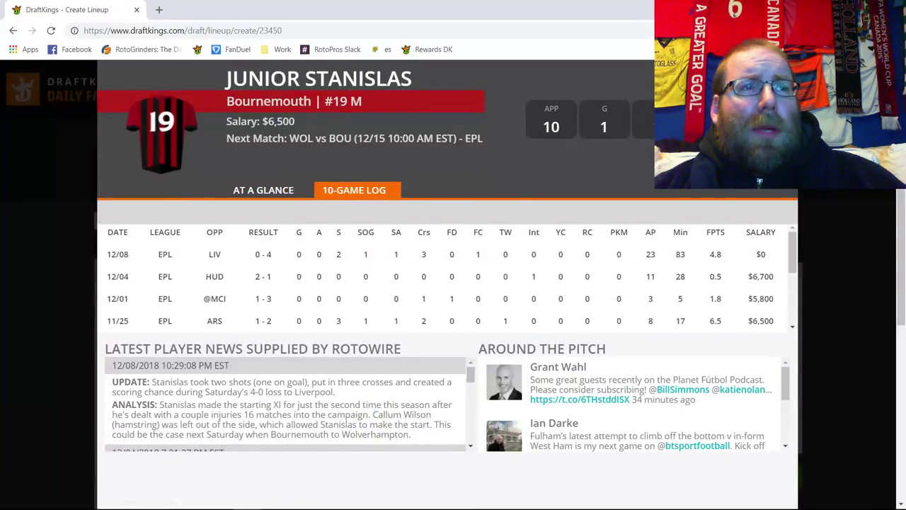
key("Escape")
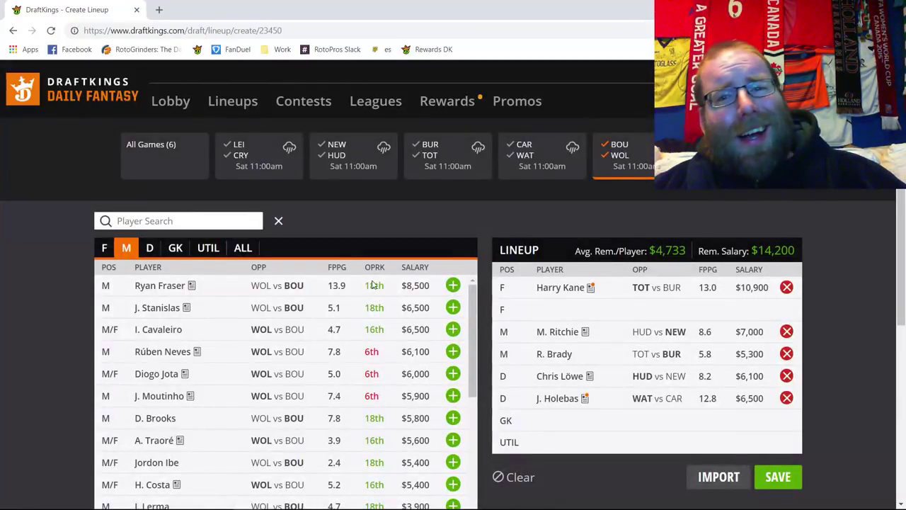
Examine the crosses in Ryan Fraser's 10-game log and read the latest news update about him.
left_click(451, 284)
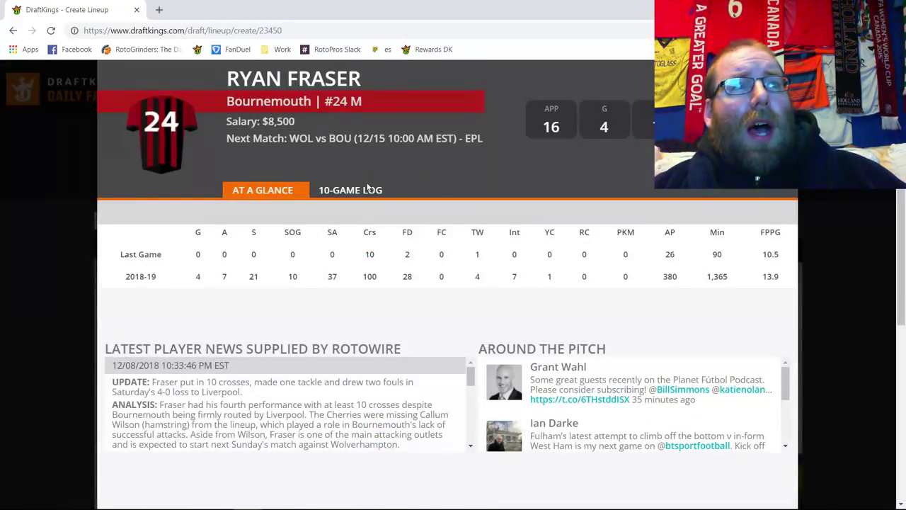
left_click(367, 189)
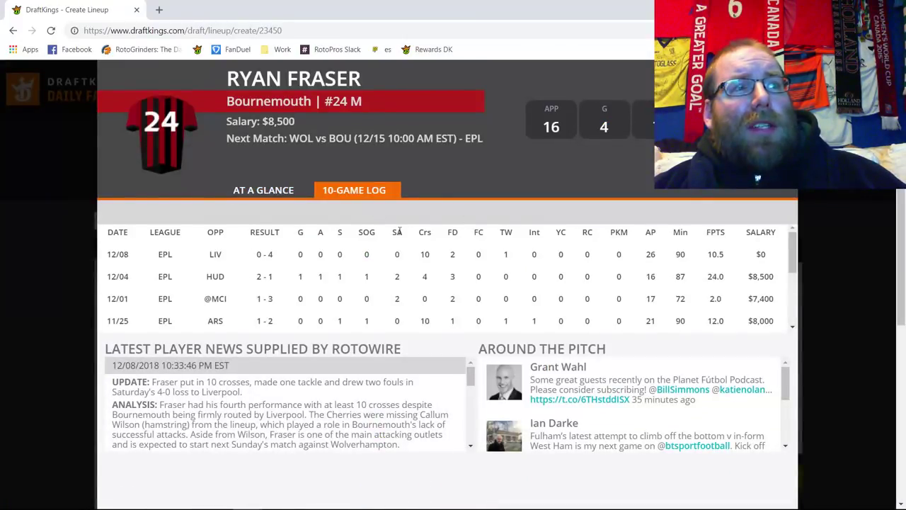
double_click(426, 253)
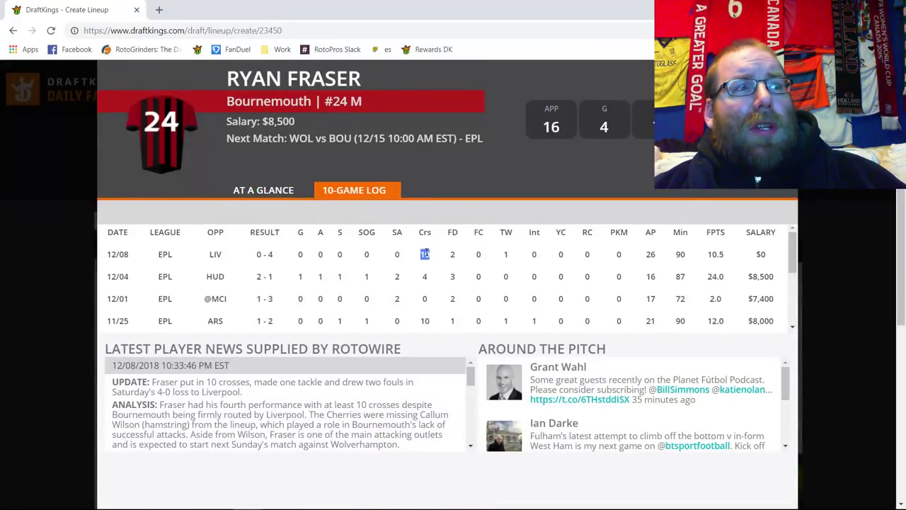
double_click(330, 382)
triple_click(270, 383)
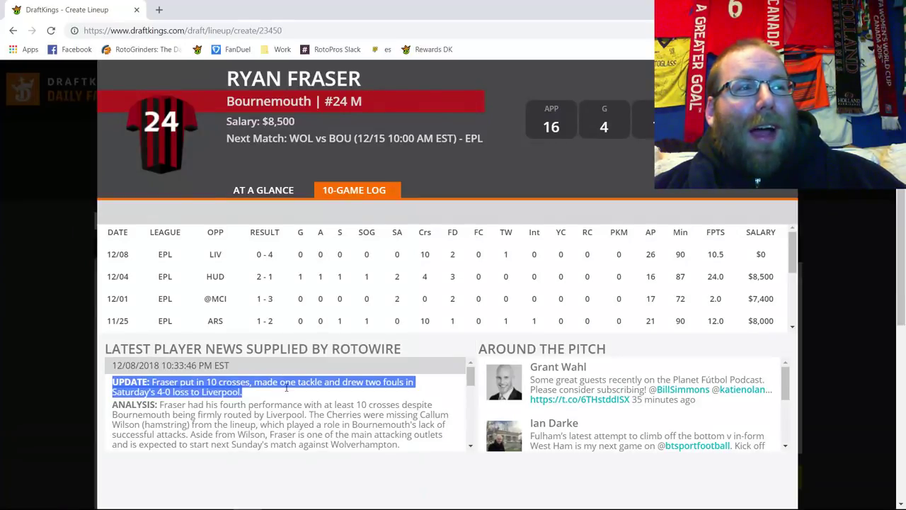
left_click(366, 382)
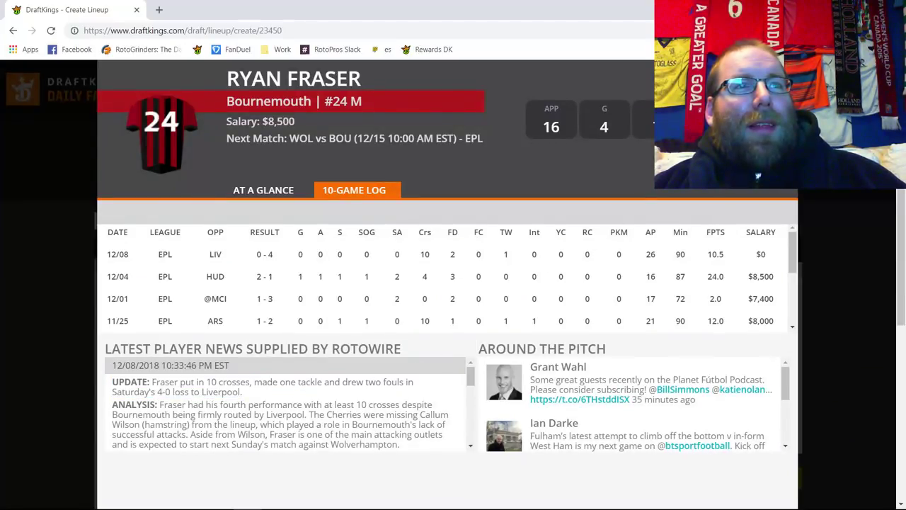
key("Escape")
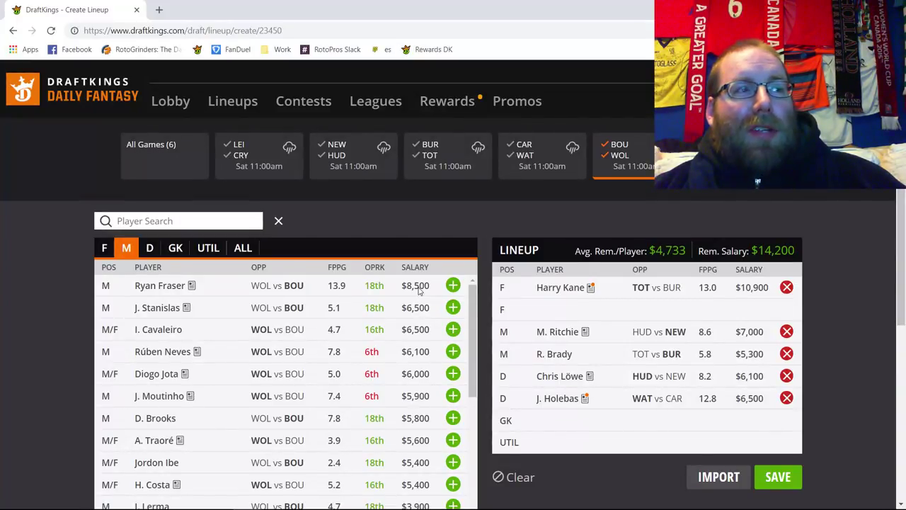
List the match's forwards and review the 10-game log of Wolves' R. Jiménez.
left_click(104, 251)
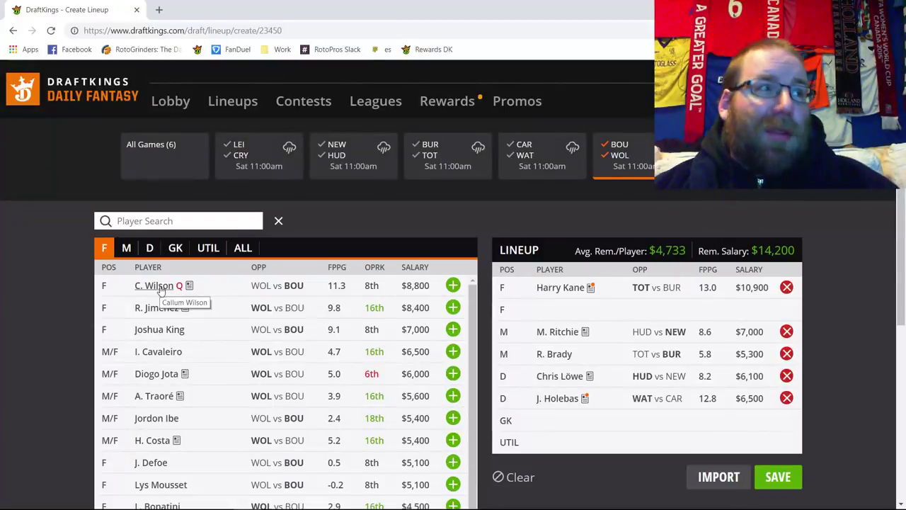
left_click(150, 307)
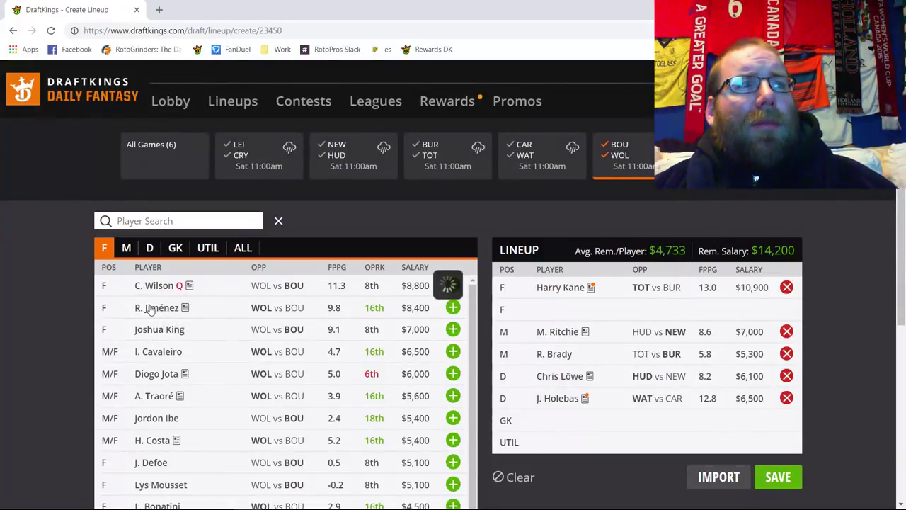
left_click(352, 192)
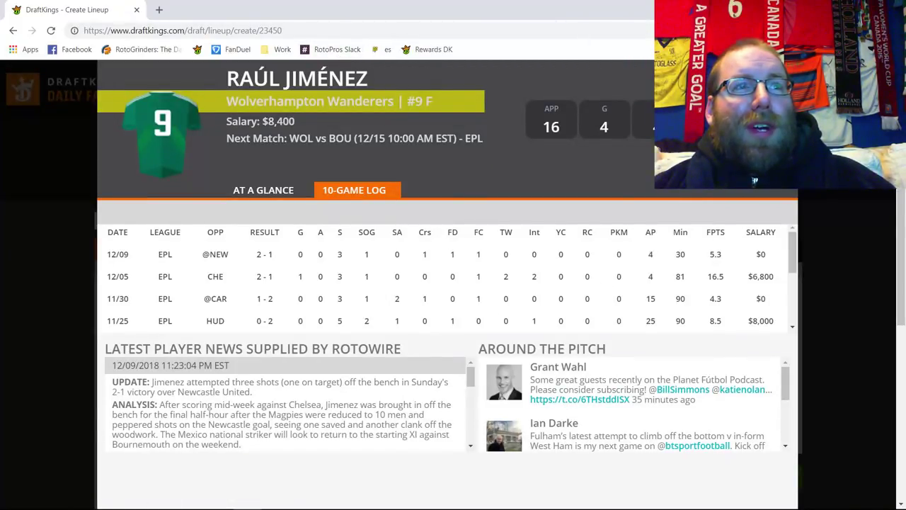
left_click(754, 182)
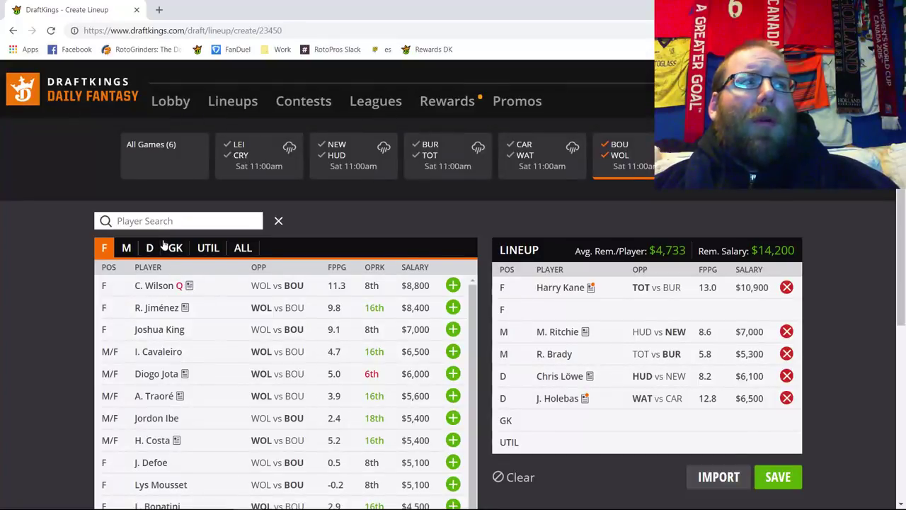
Compare the match's midfielders and forwards, and read Ryan Fraser's season statistics and older player news.
left_click(129, 249)
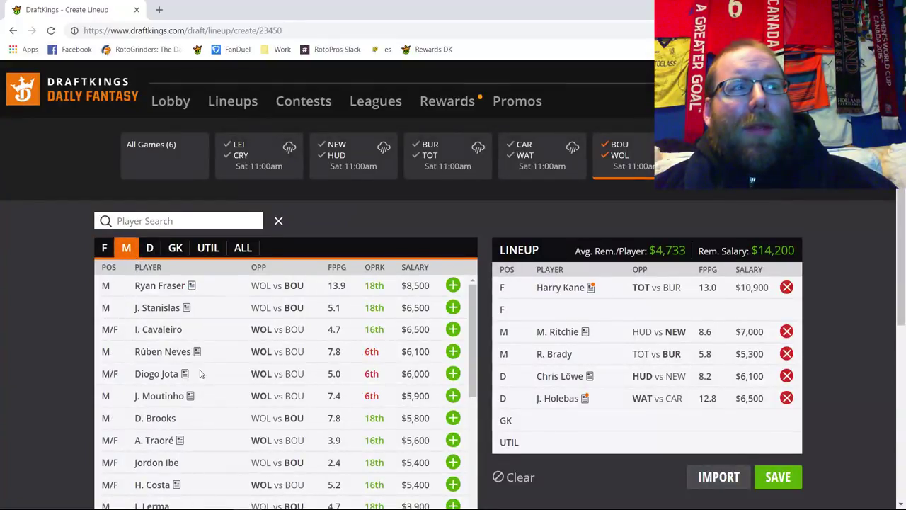
left_click(96, 249)
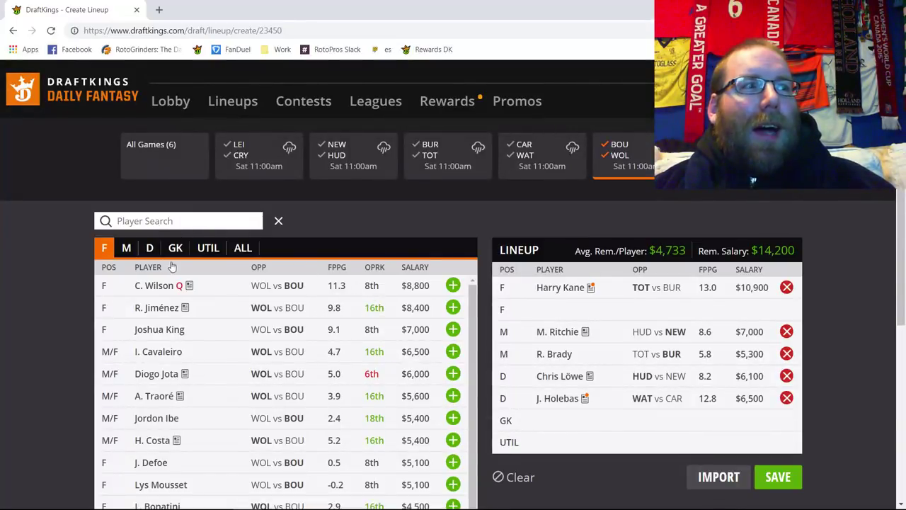
left_click(126, 249)
left_click(159, 285)
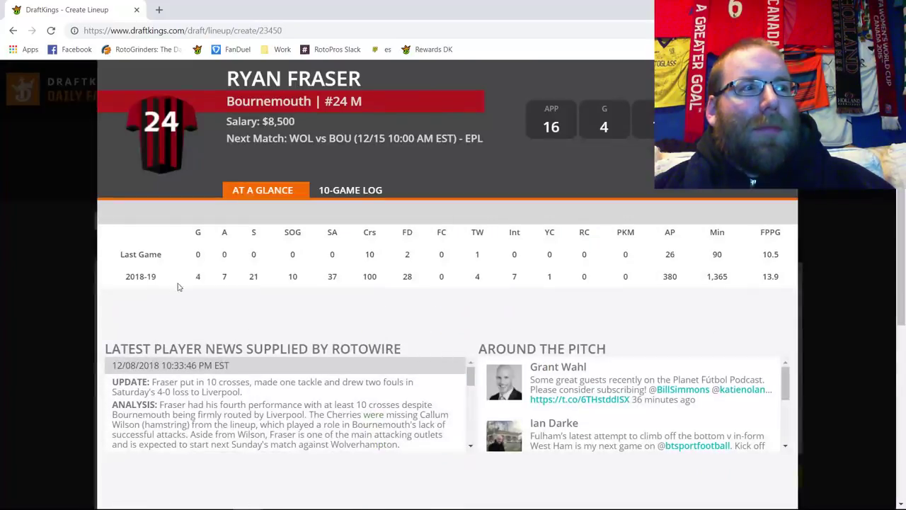
scroll(406, 375, "down", 2)
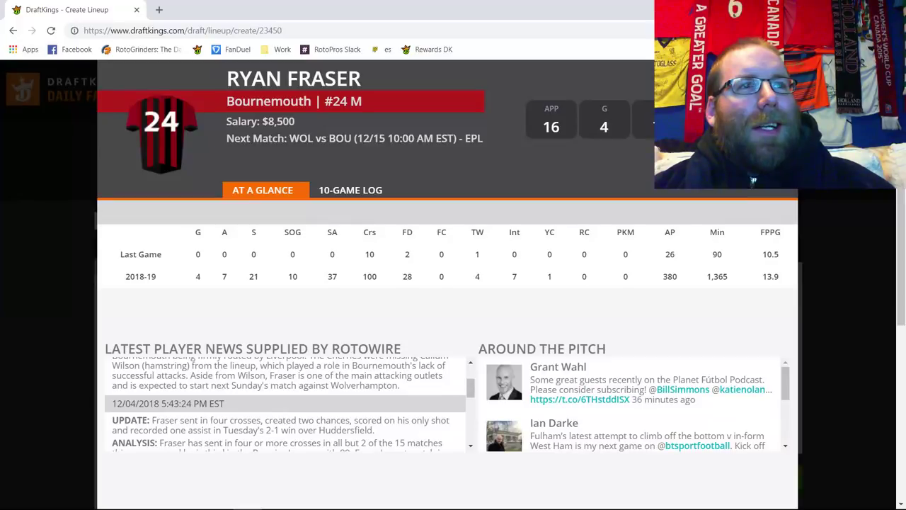
key("Escape")
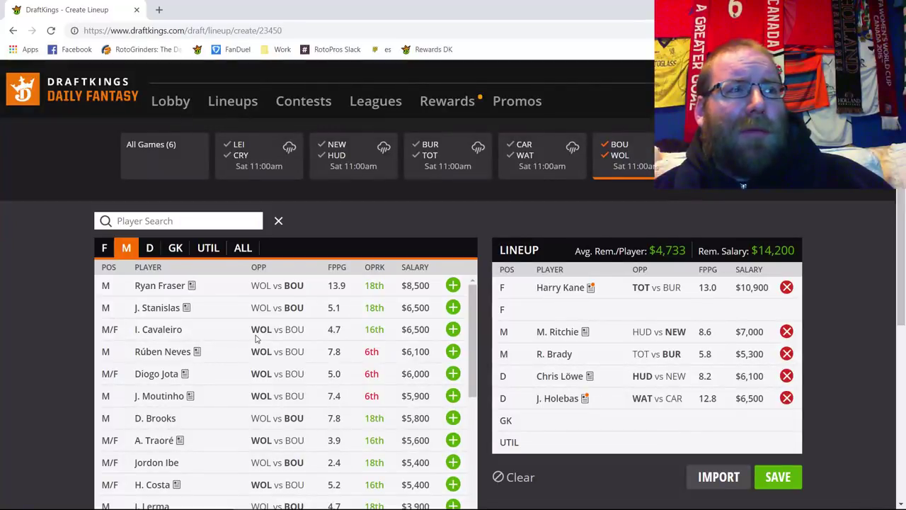
Review the 10-game log and injury news of Bournemouth forward C. Wilson.
left_click(104, 248)
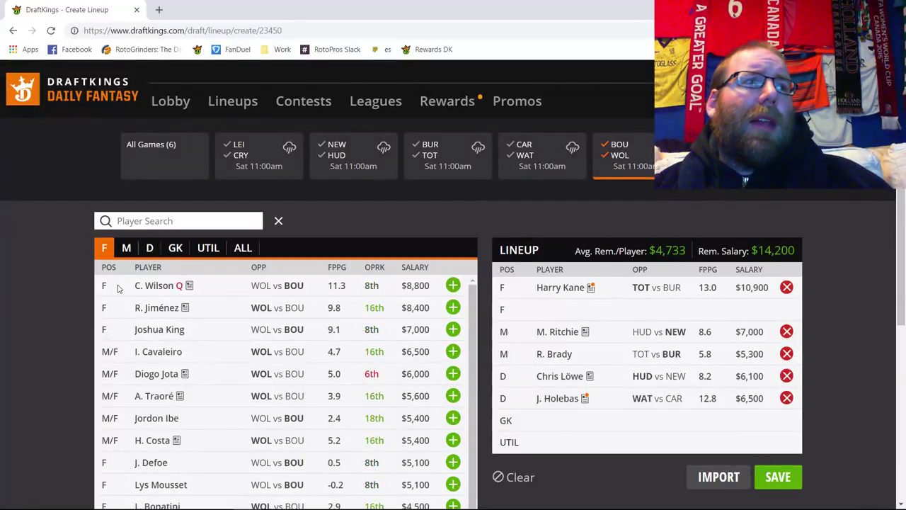
left_click(157, 284)
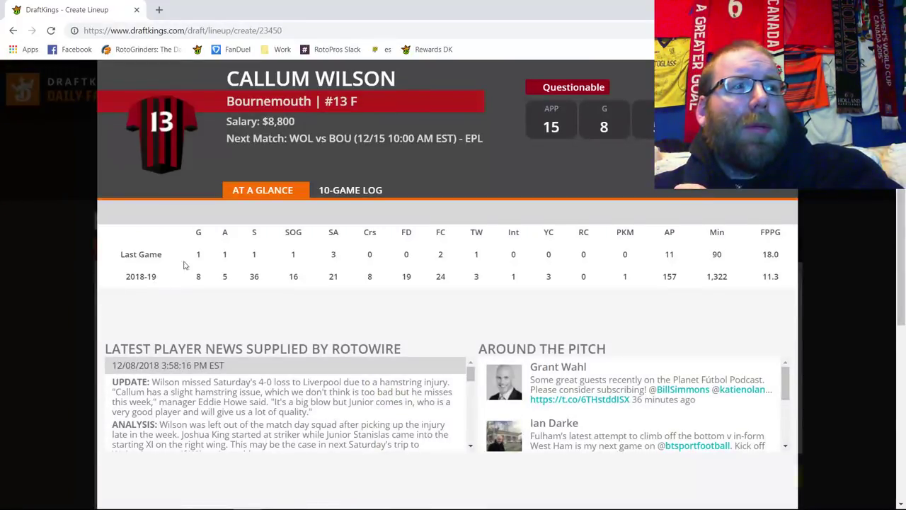
left_click(359, 192)
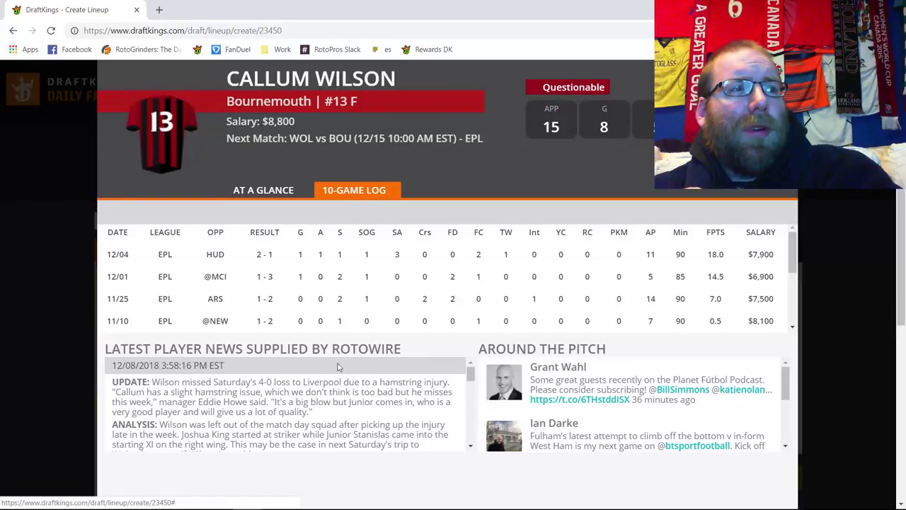
triple_click(332, 391)
left_click(333, 389)
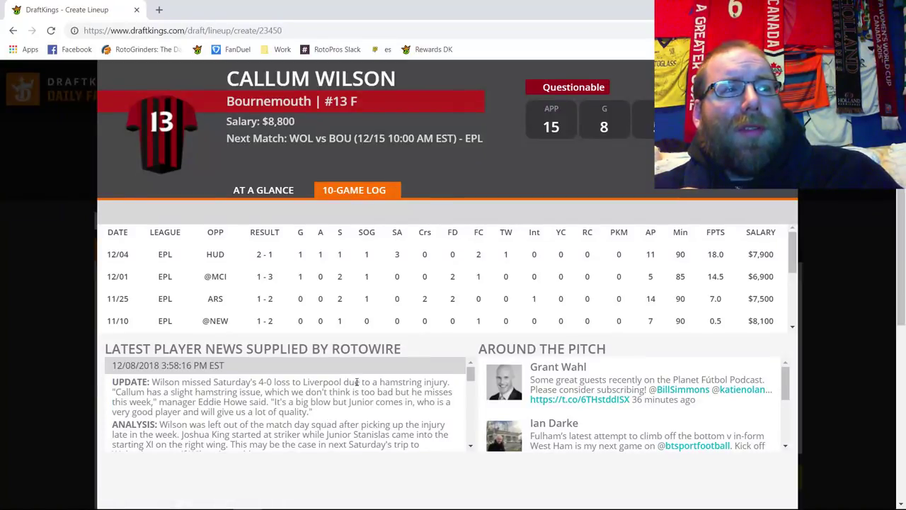
key("Escape")
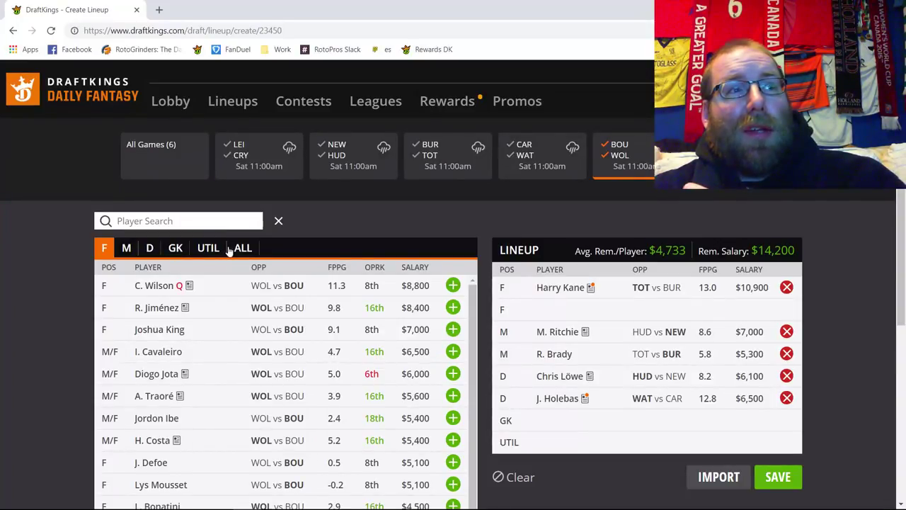
Return to the midfielders and review the 10-game log of Wolves' J. Moutinho.
left_click(126, 247)
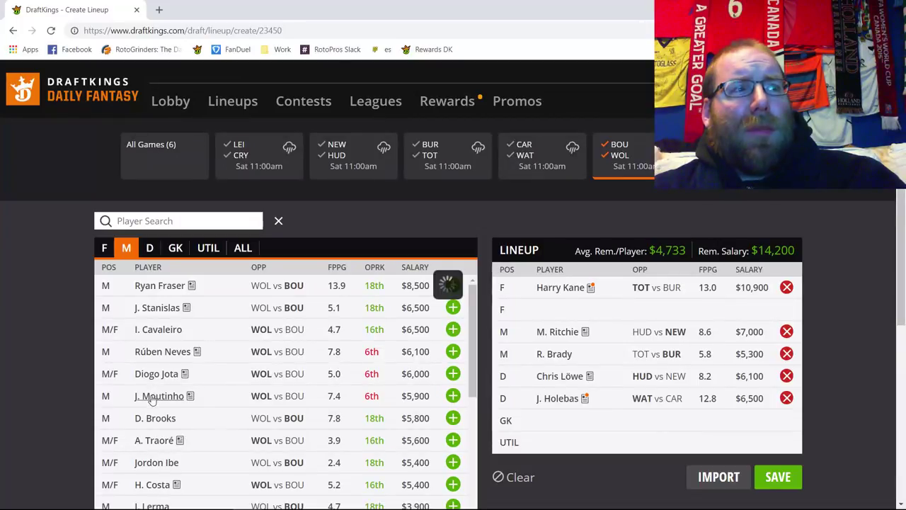
left_click(159, 395)
left_click(350, 190)
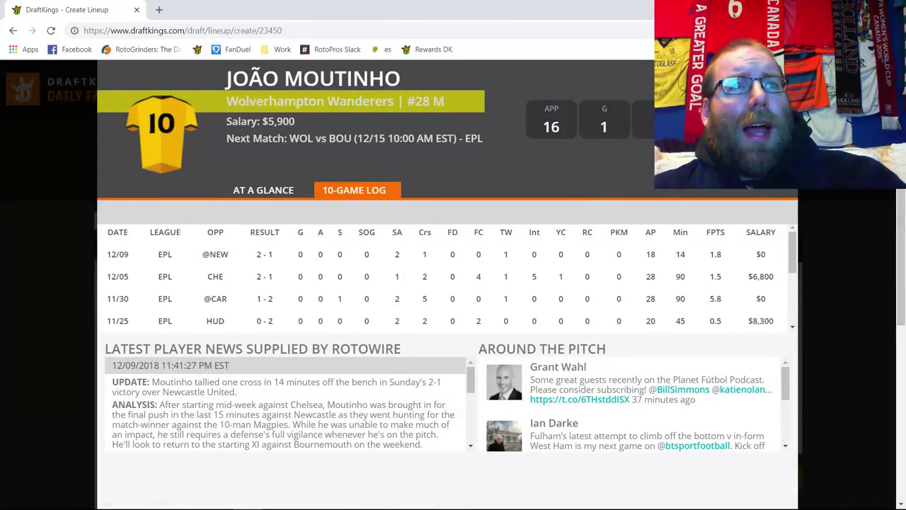
key("Escape")
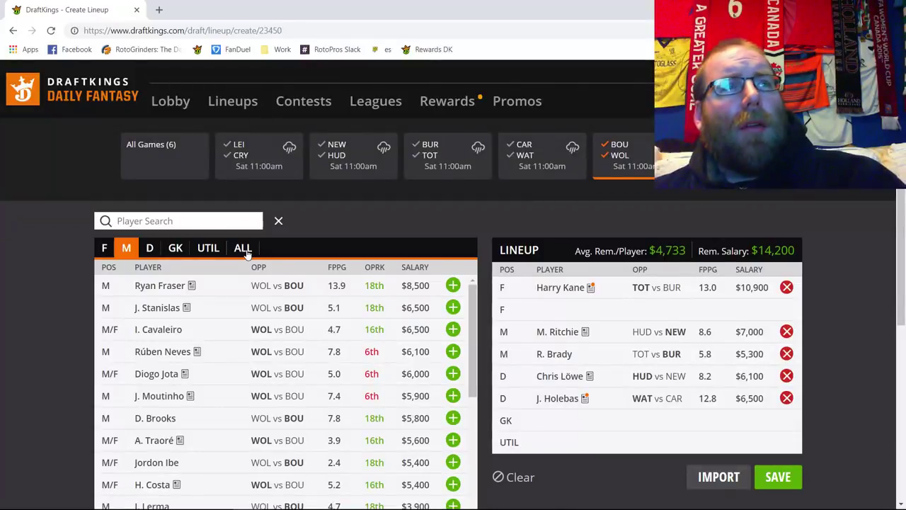
Replace the Bournemouth–Wolves filter with the Fulham–West Ham match for the midfielder list.
left_click(620, 156)
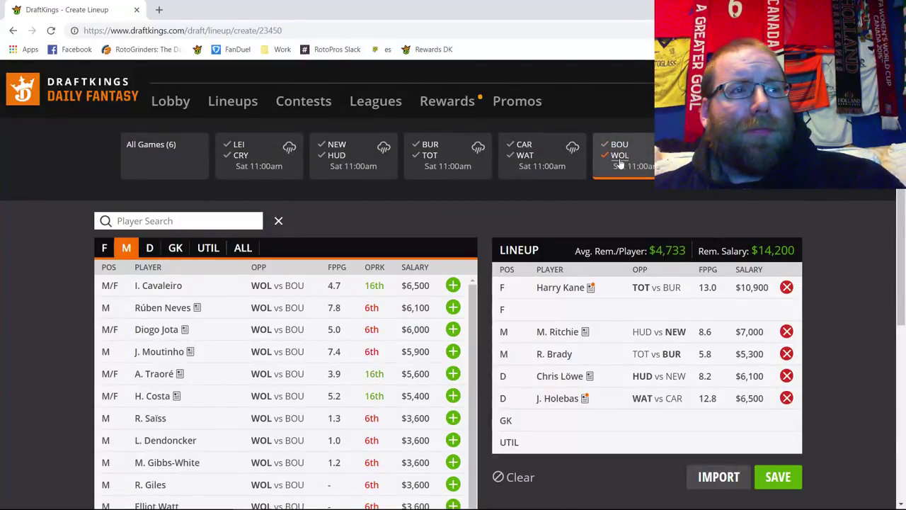
left_click(708, 156)
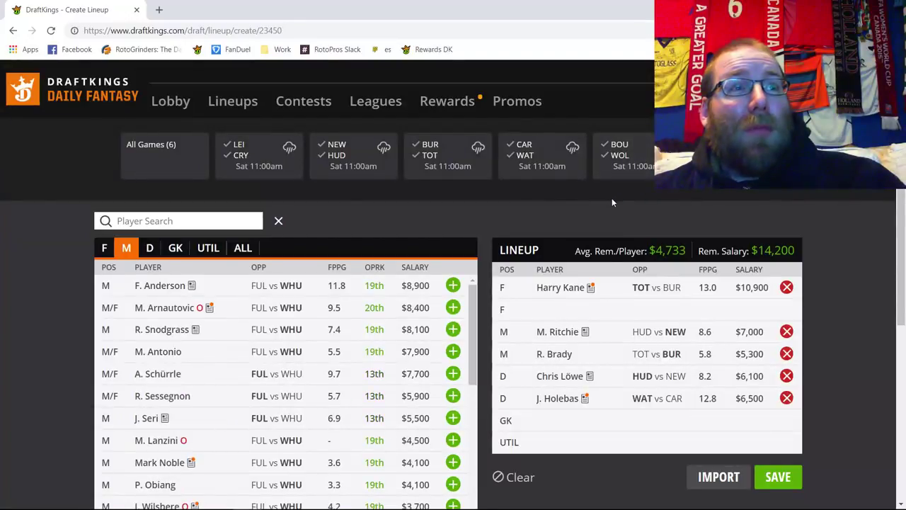
Check the match's goalkeepers and defenders, and review the 10-game log and news of Fulham defender C. Chambers.
left_click(177, 249)
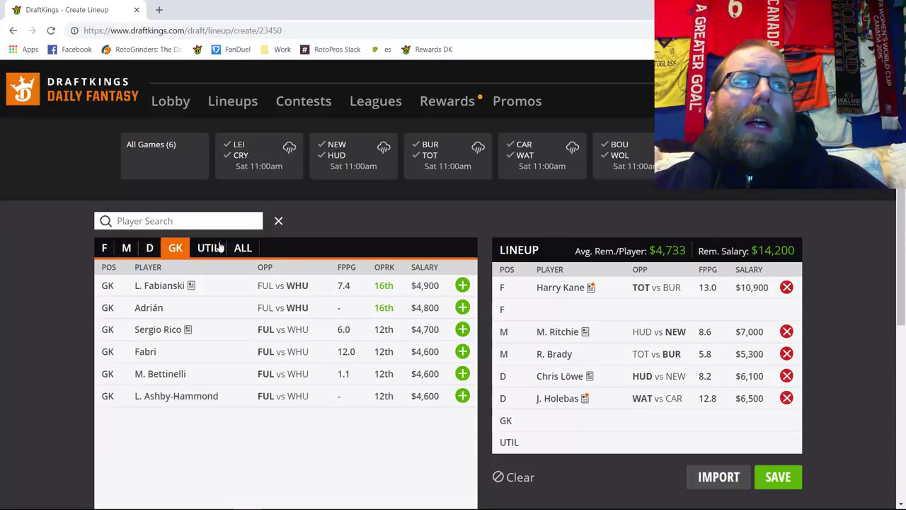
left_click(150, 249)
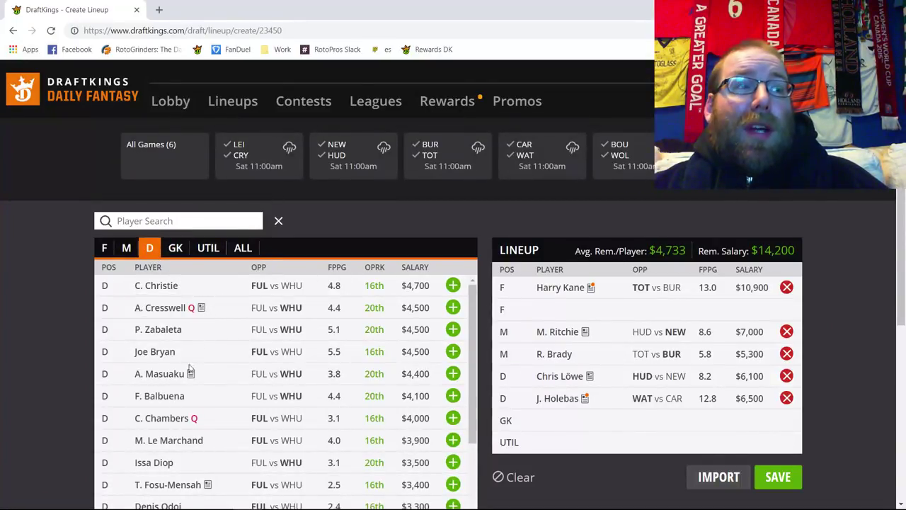
left_click(165, 418)
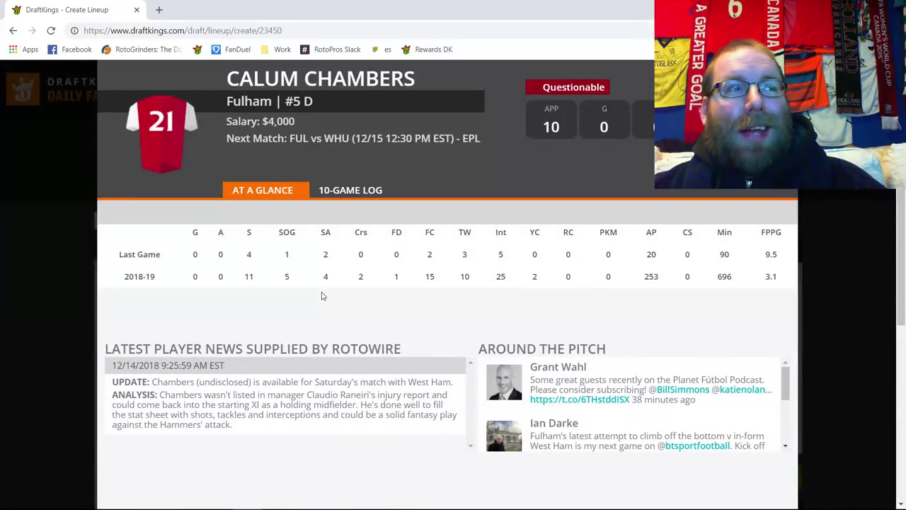
left_click(373, 192)
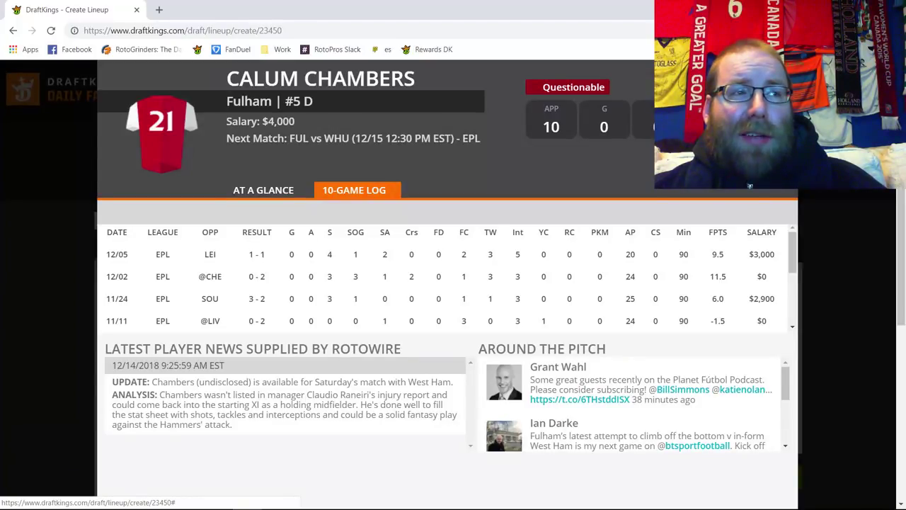
key("Escape")
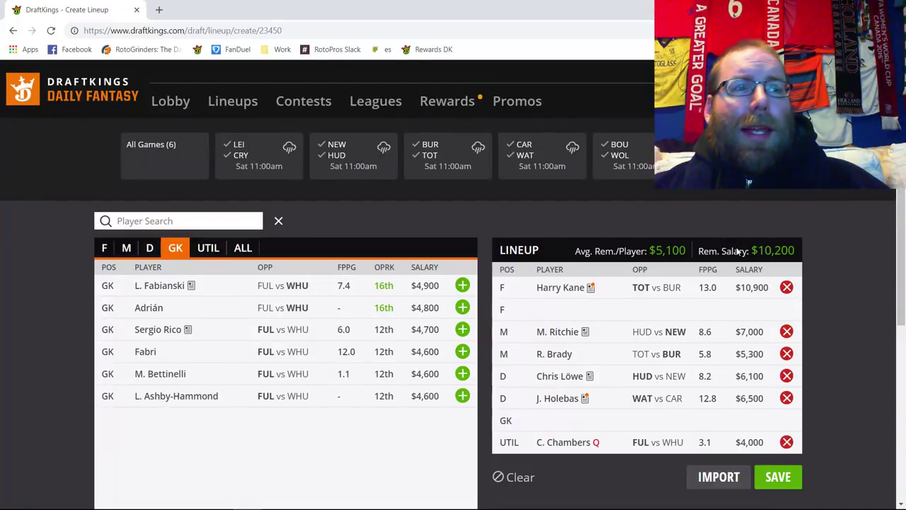
Remove C. Chambers from the utility slot and compare the match's goalkeepers, defenders and midfielders.
left_click(786, 442)
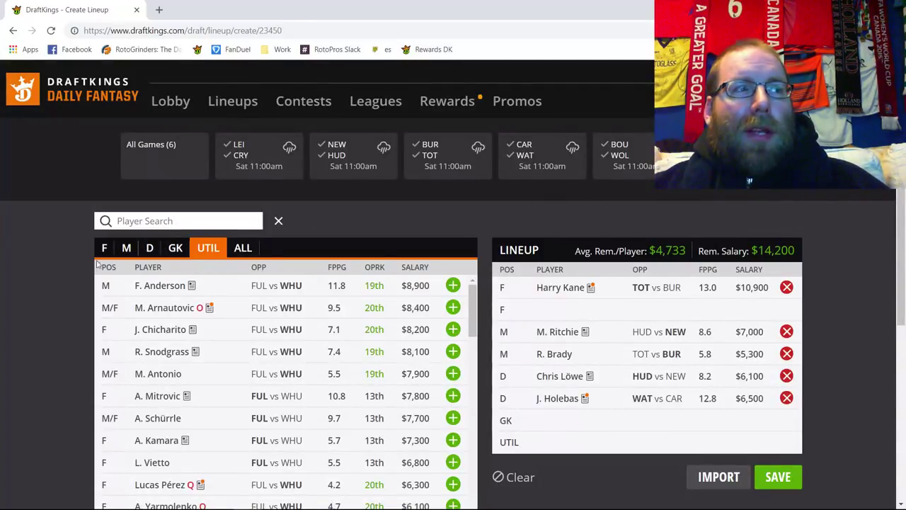
left_click(176, 248)
left_click(145, 248)
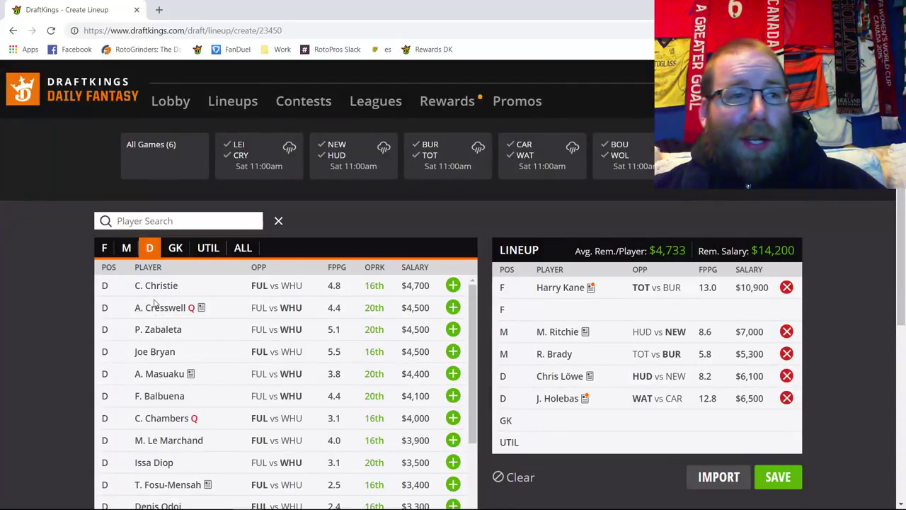
left_click(125, 249)
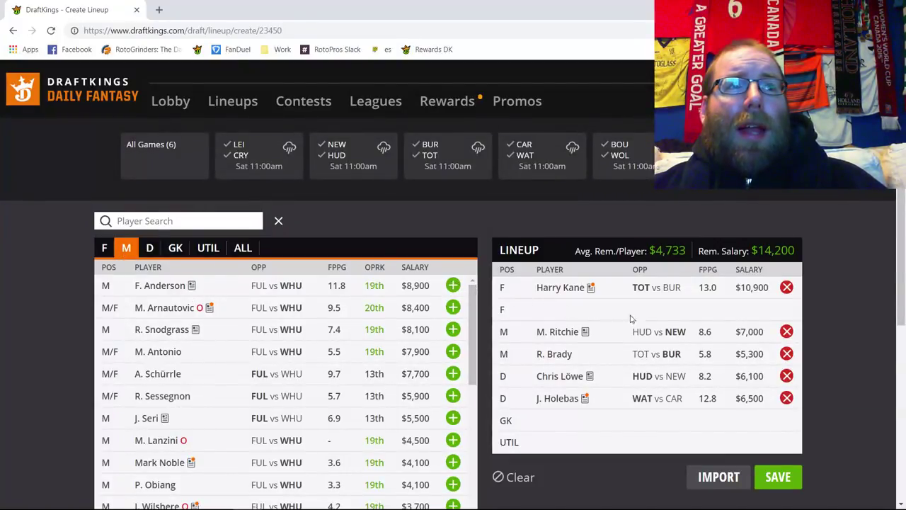
Empty the lineup by removing J. Holebas, Chris Löwe, R. Brady, M. Ritchie and Harry Kane.
left_click(784, 398)
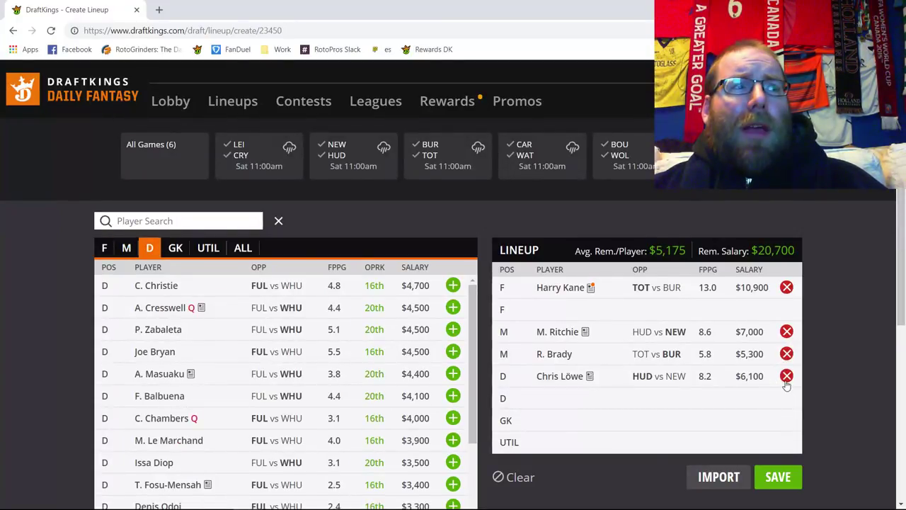
left_click(786, 376)
left_click(786, 353)
left_click(786, 331)
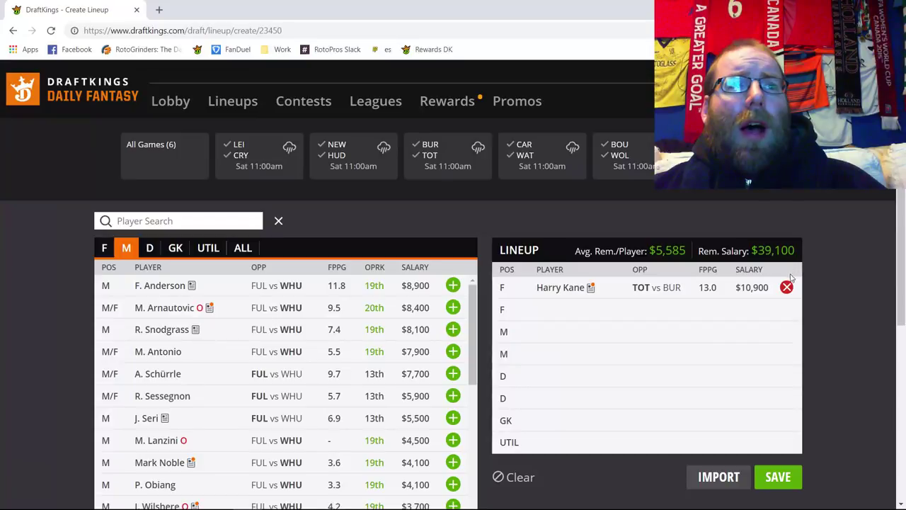
left_click(786, 287)
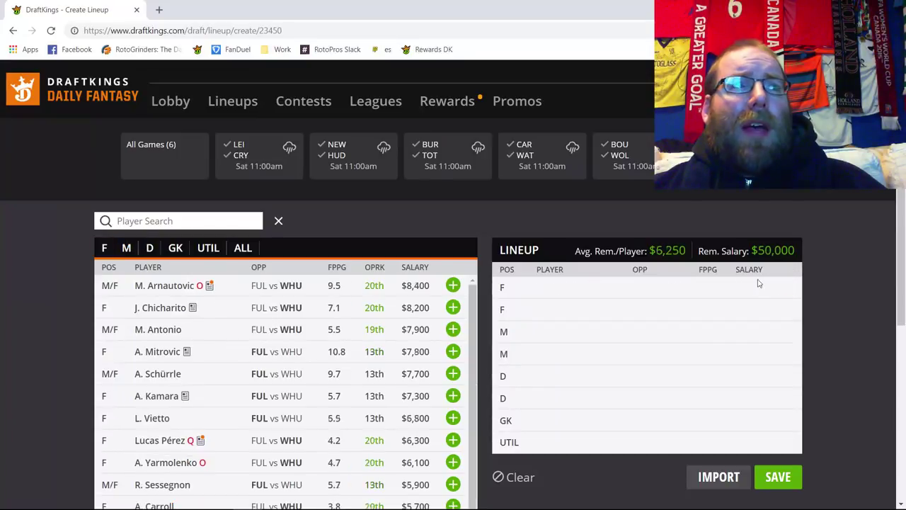
Add West Ham midfielder F. Anderson and forward J. Chicharito to the lineup.
left_click(126, 248)
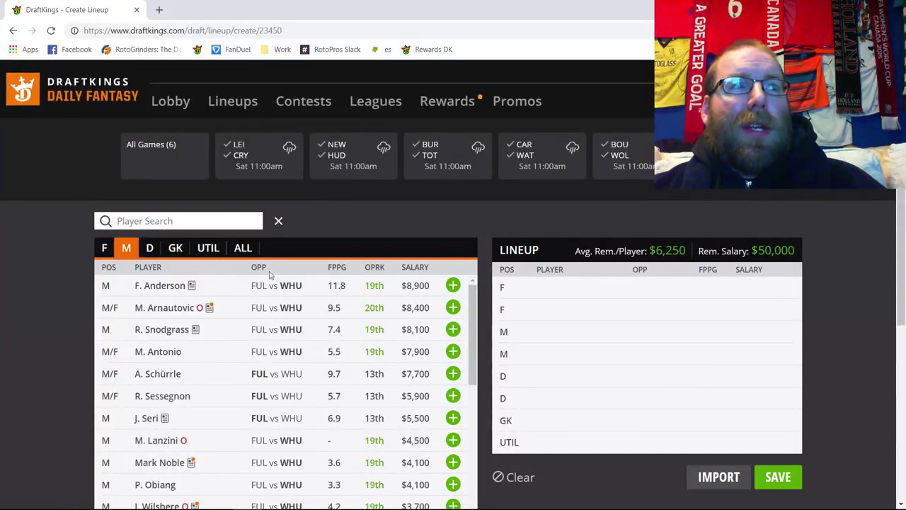
left_click(453, 285)
left_click(105, 248)
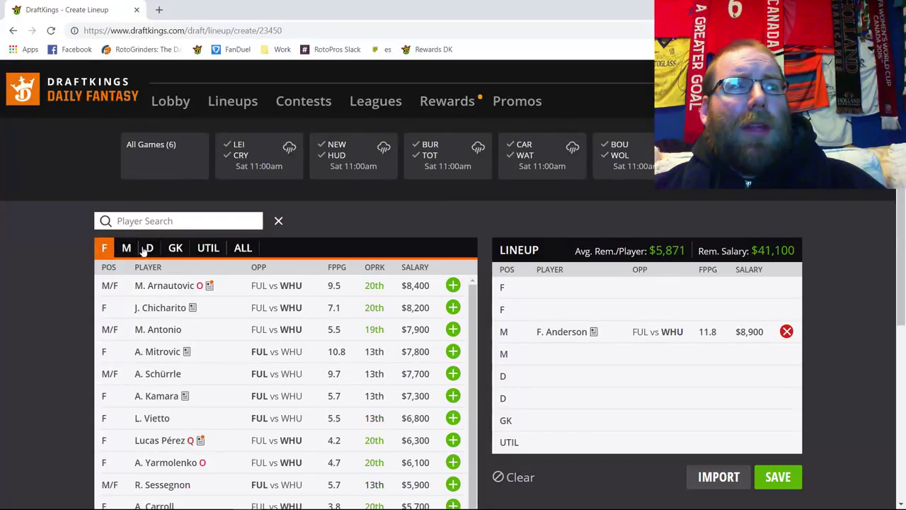
left_click(453, 307)
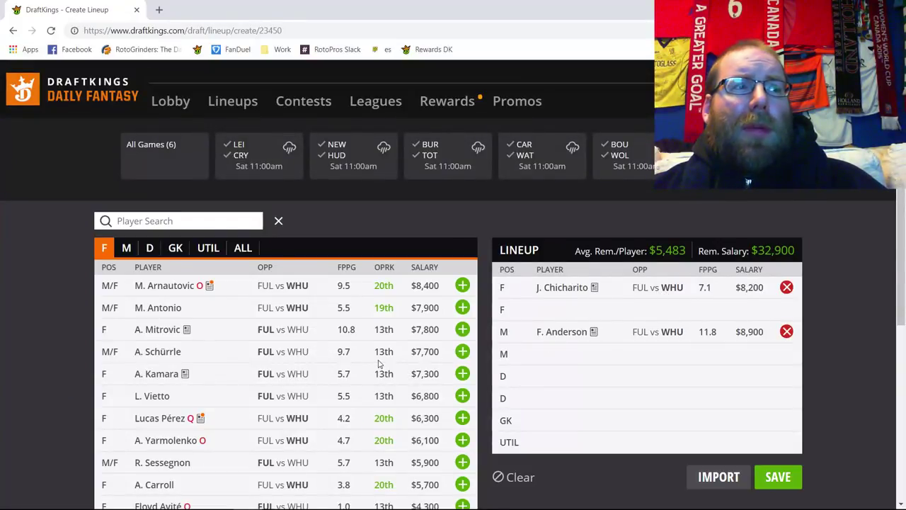
Look through the remaining forwards of the match, and remove J. Chicharito and F. Anderson from the lineup.
scroll(336, 275, "down", 2)
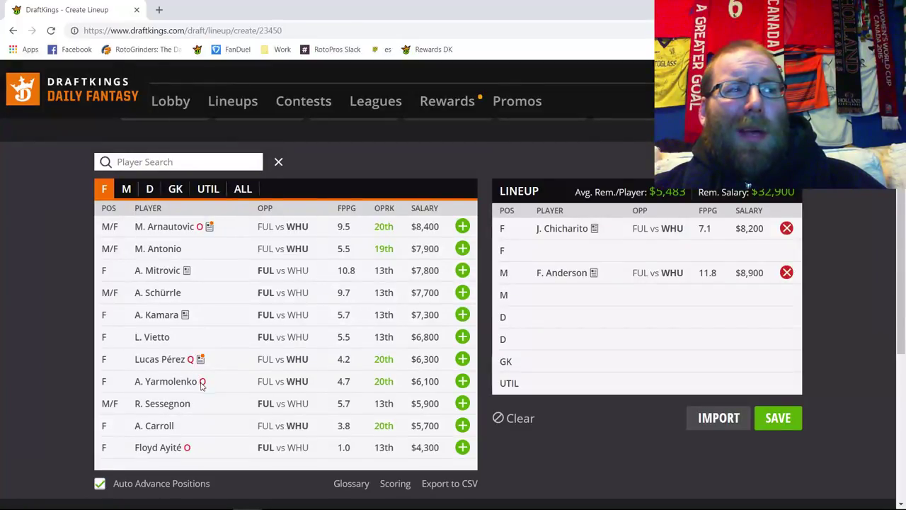
scroll(198, 379, "up", 3)
scroll(199, 376, "down", 1)
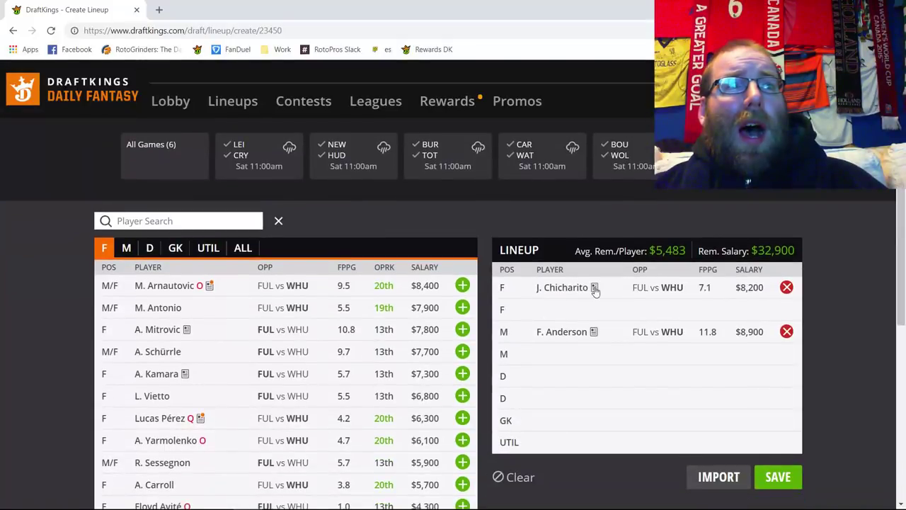
left_click(786, 287)
left_click(786, 332)
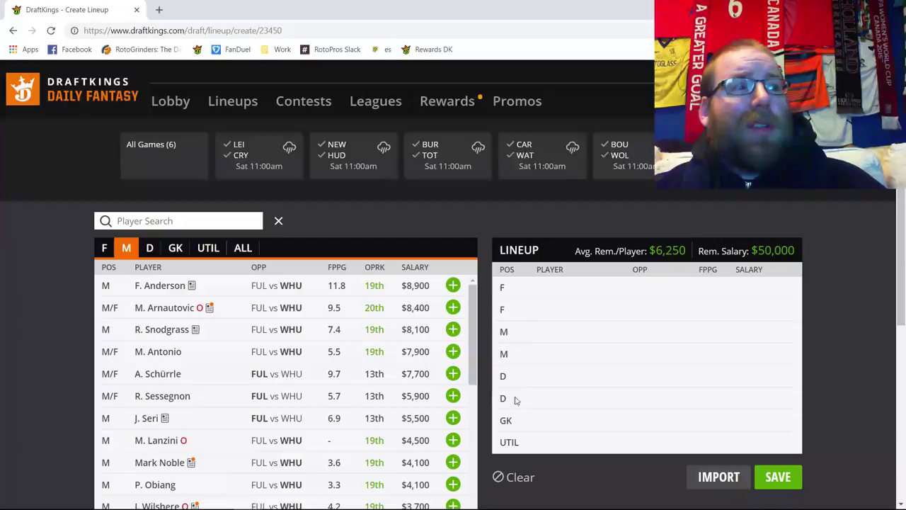
Try Fulham's R. Sessegnon and A. Schürrle as the two midfielders, and take both out again.
left_click(453, 397)
left_click(453, 373)
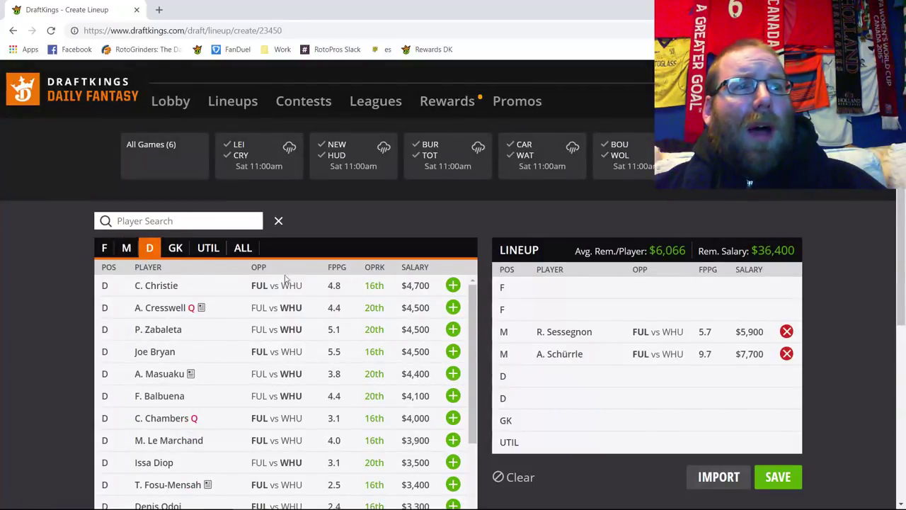
left_click(786, 332)
left_click(786, 353)
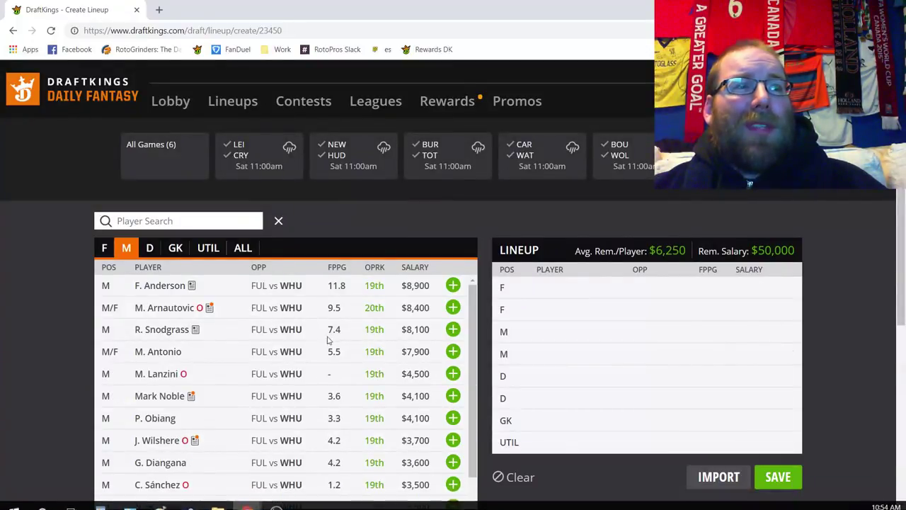
Review the season statistics and 10-game log of West Ham midfielder R. Snodgrass.
left_click(160, 331)
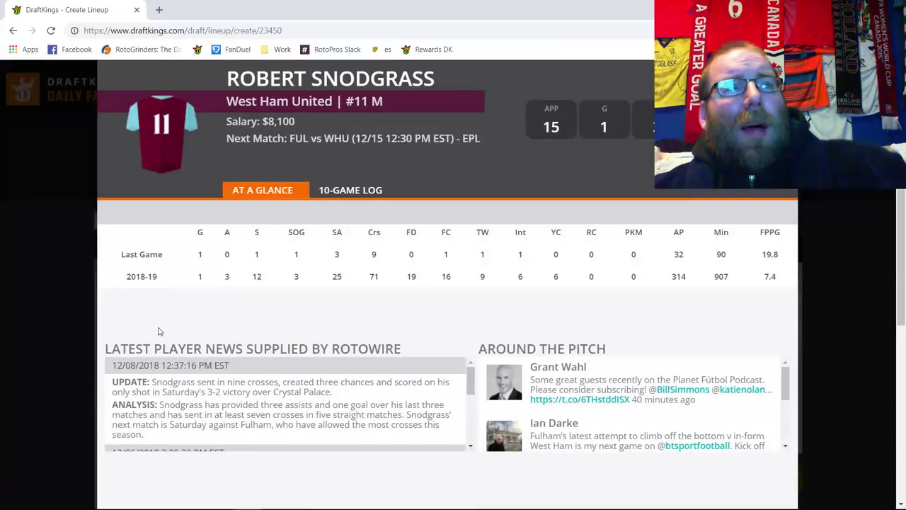
left_click(354, 191)
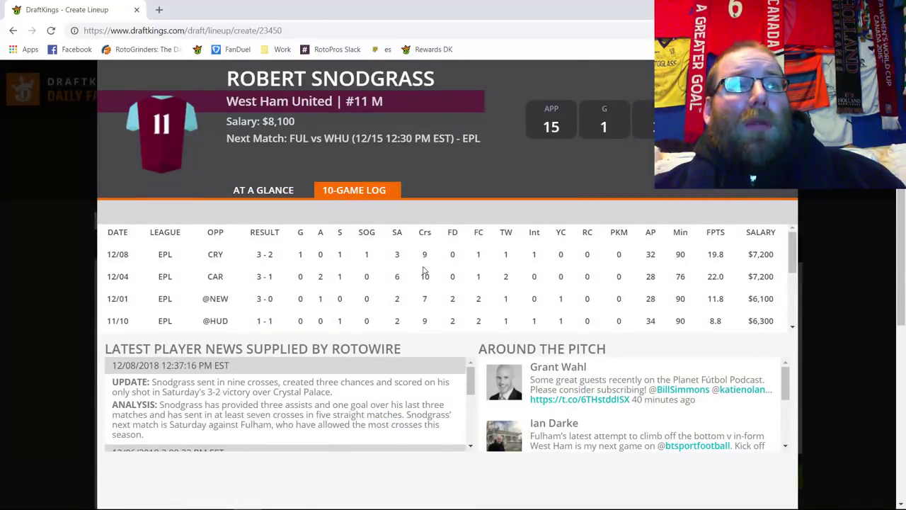
key("Escape")
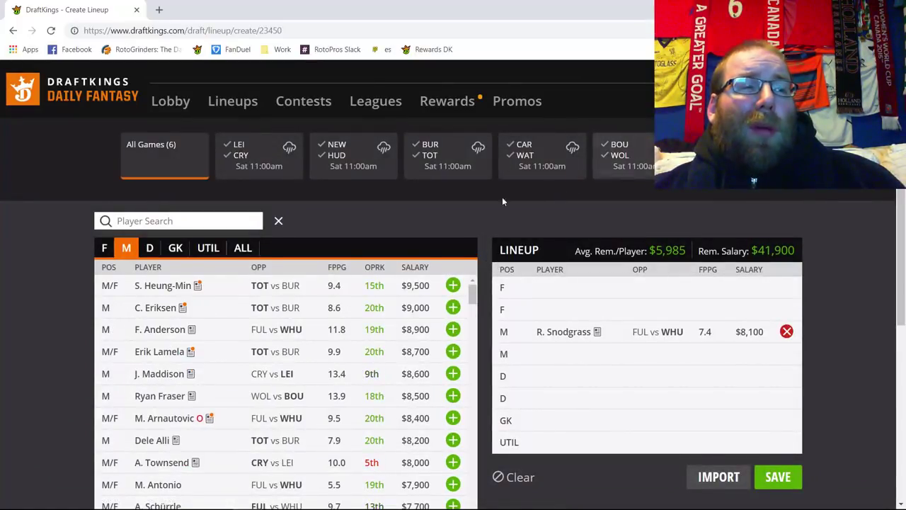
Compare the midfielders of all matches by salary and opponent rank, and add Burnley's R. Brady to the lineup.
scroll(356, 337, "down", 1)
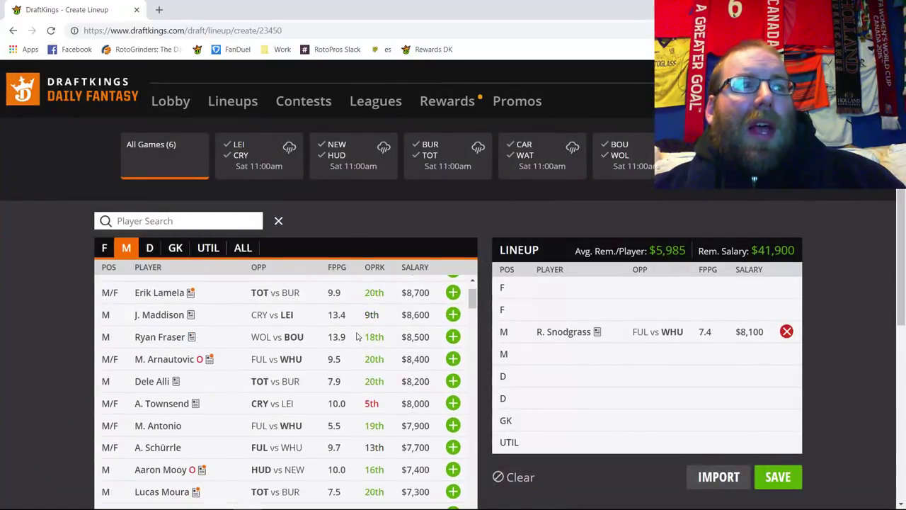
scroll(361, 340, "down", 1)
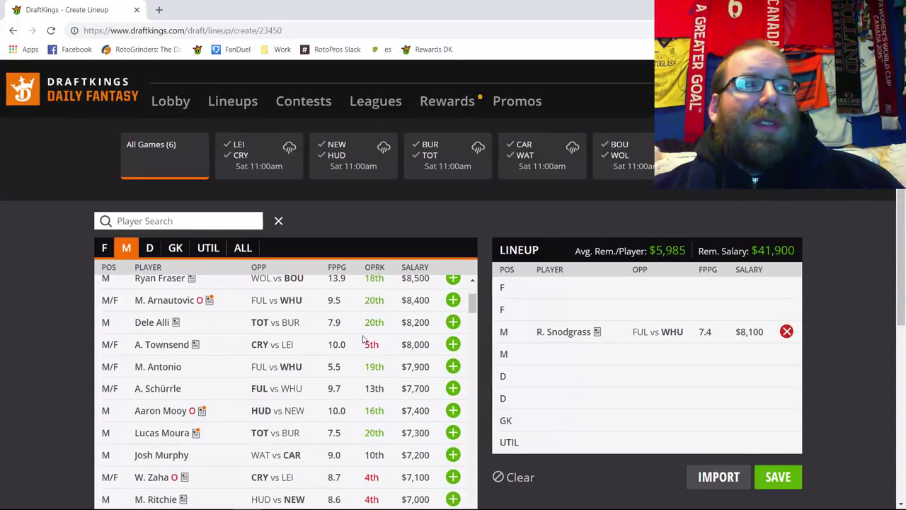
scroll(363, 339, "down", 1)
scroll(363, 339, "down", 2)
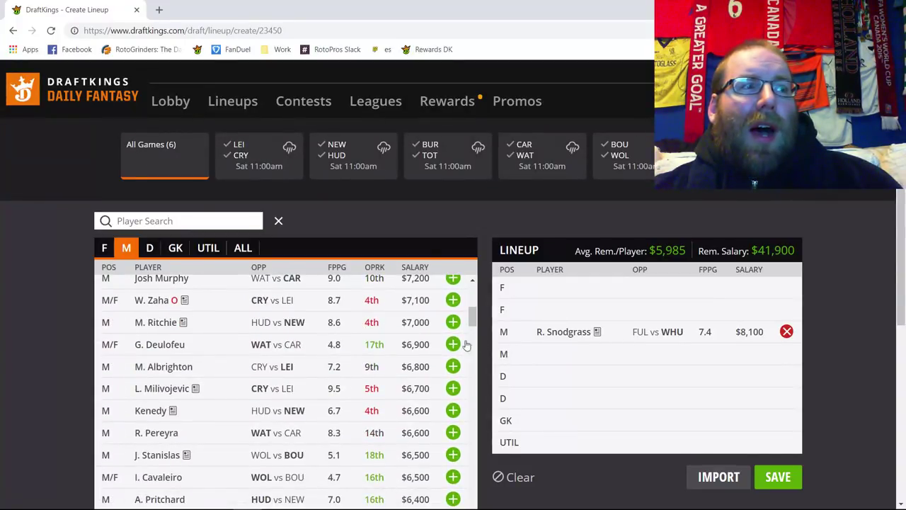
scroll(424, 339, "down", 1)
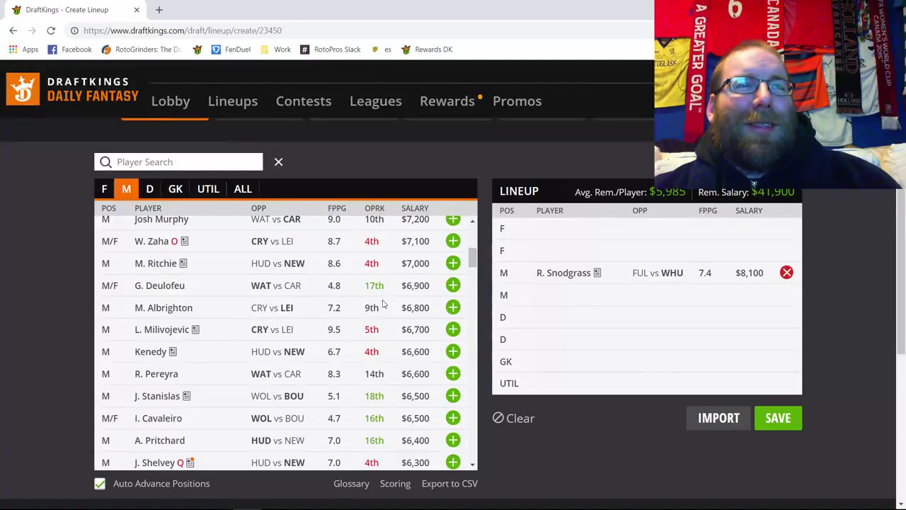
scroll(376, 304, "up", 2)
scroll(377, 304, "up", 3)
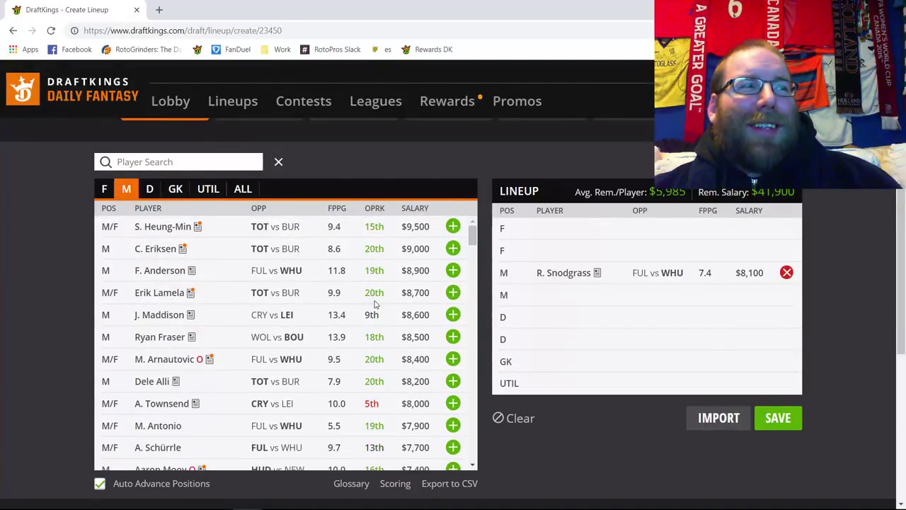
scroll(375, 304, "down", 7)
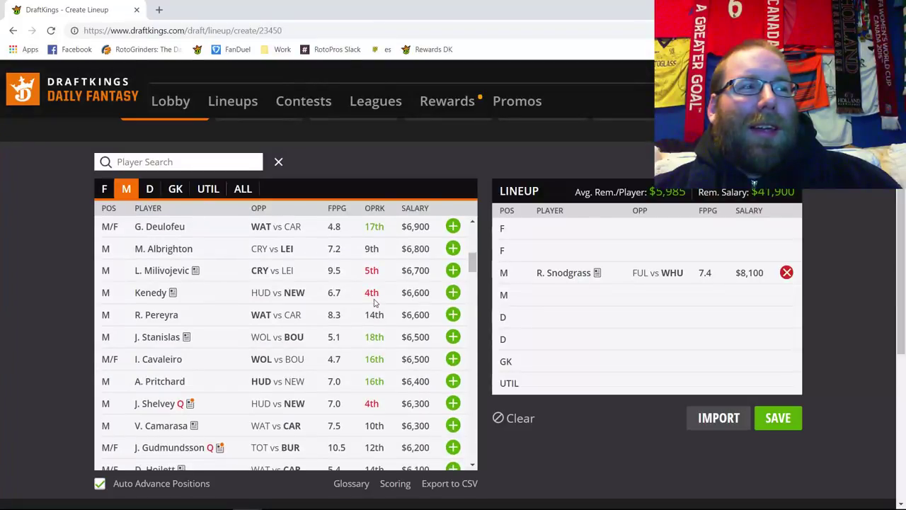
scroll(375, 303, "down", 4)
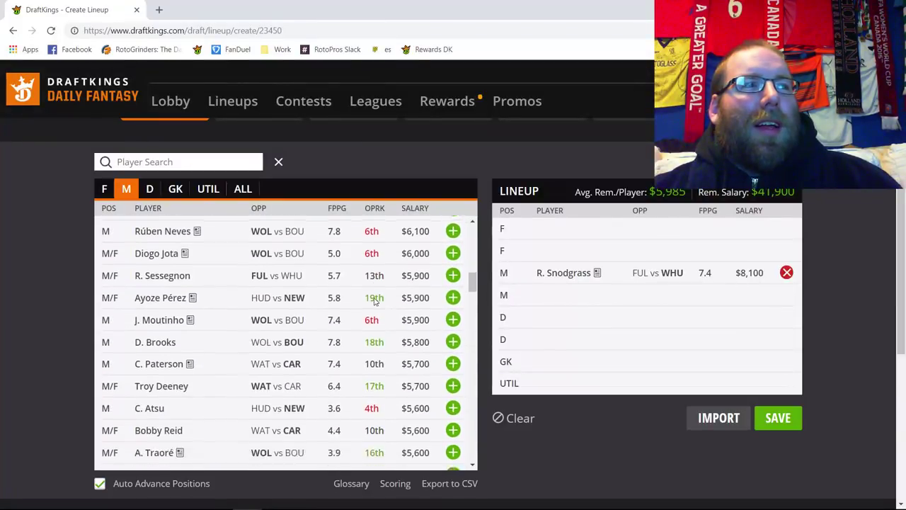
scroll(375, 301, "down", 2)
scroll(378, 311, "down", 1)
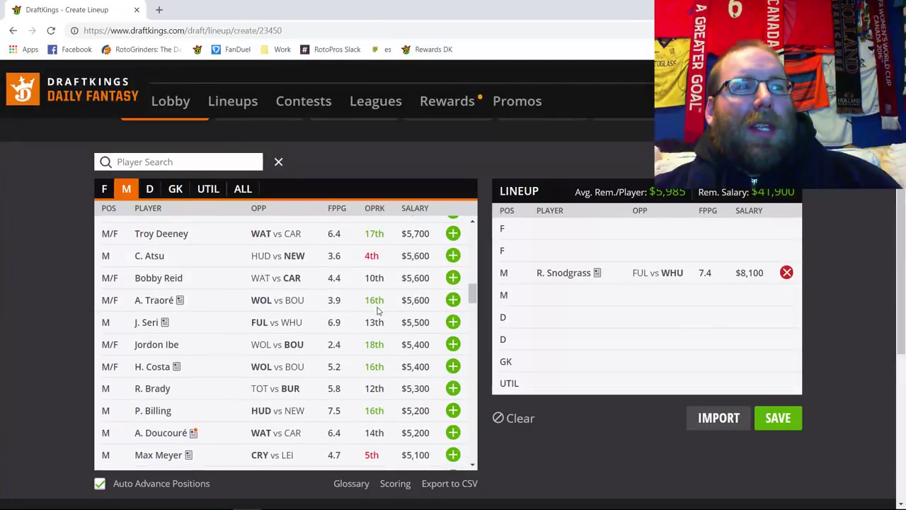
left_click(453, 388)
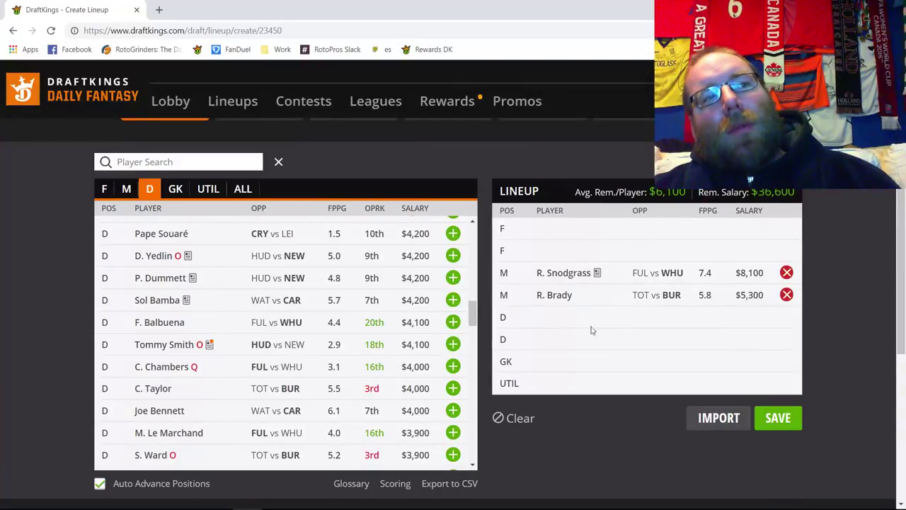
Recheck R. Snodgrass's season statistics and player news, and remove him and R. Brady from the lineup.
left_click(564, 275)
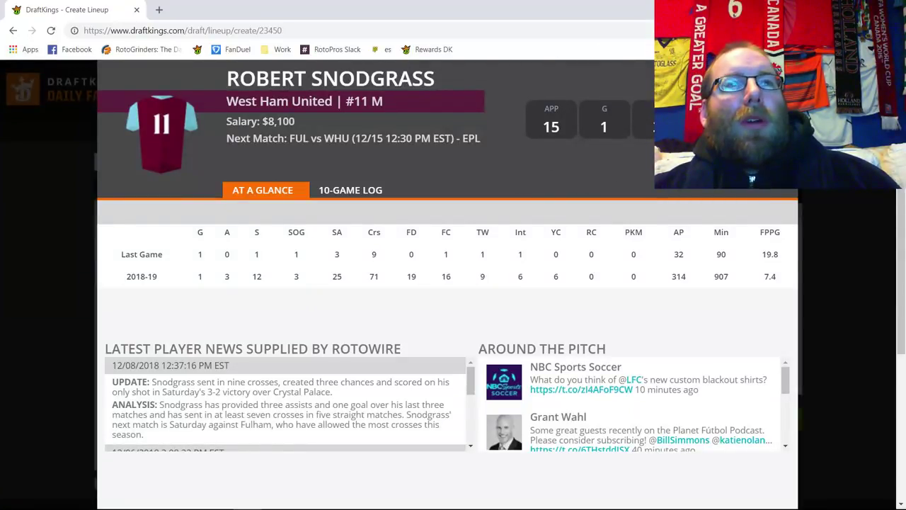
key("Escape")
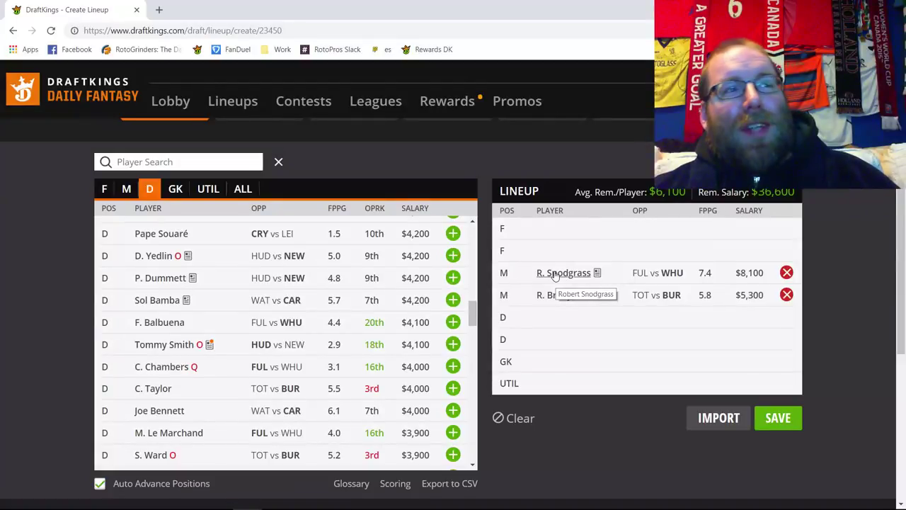
left_click(785, 273)
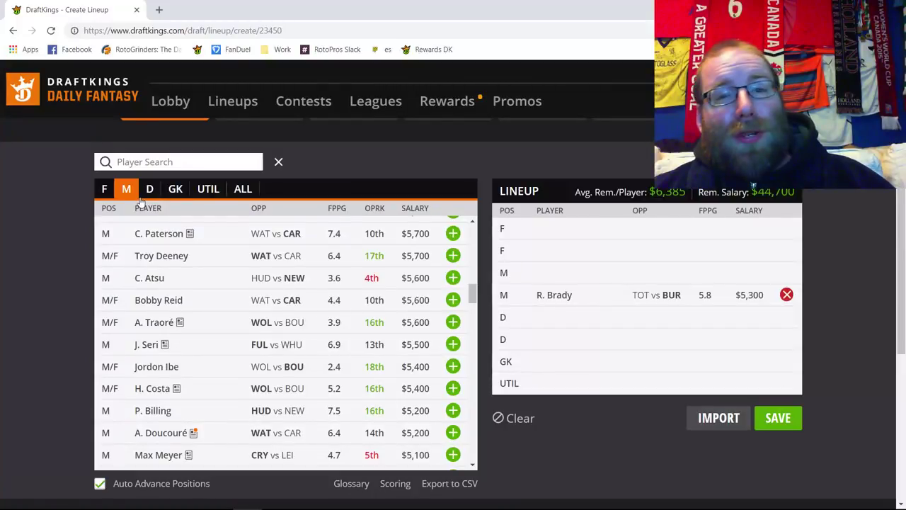
left_click(786, 295)
scroll(540, 183, "up", 1)
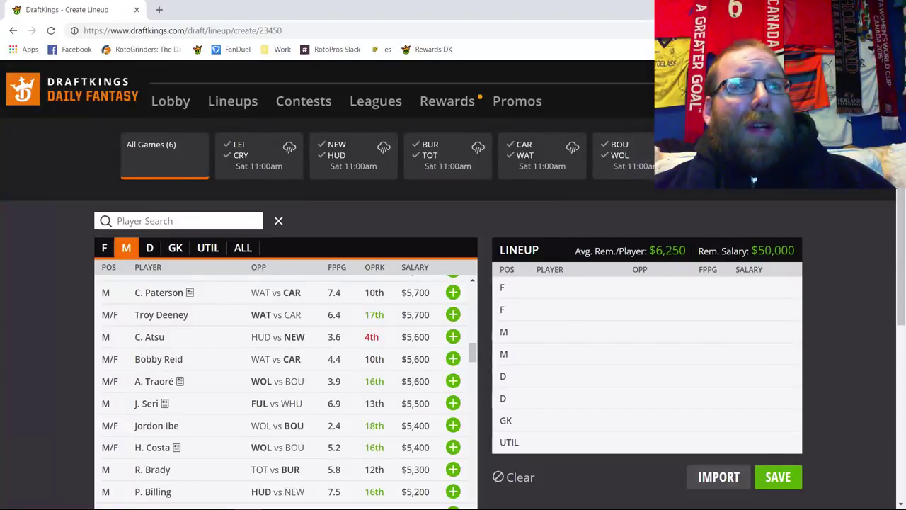
Try West Ham's J. Chicharito and A. Carroll as the two forwards, and take both out again.
left_click(104, 247)
scroll(456, 281, "down", 1)
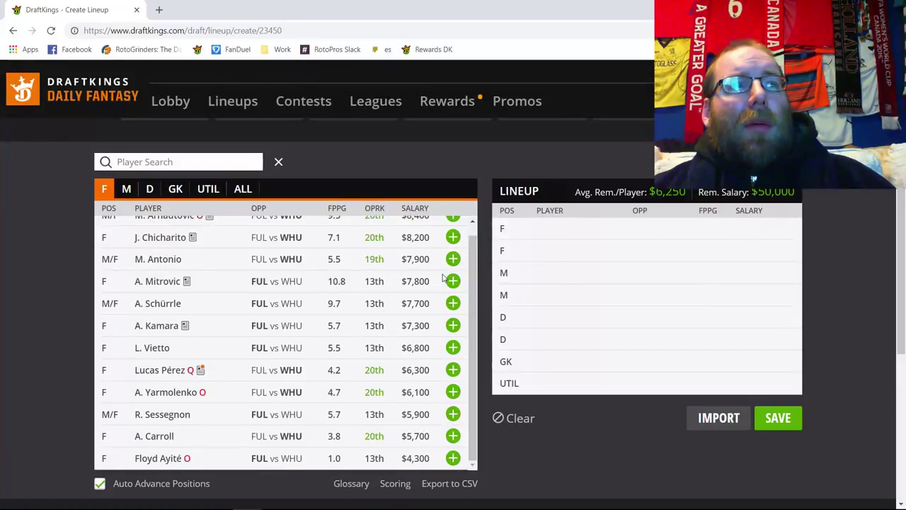
scroll(446, 278, "up", 1)
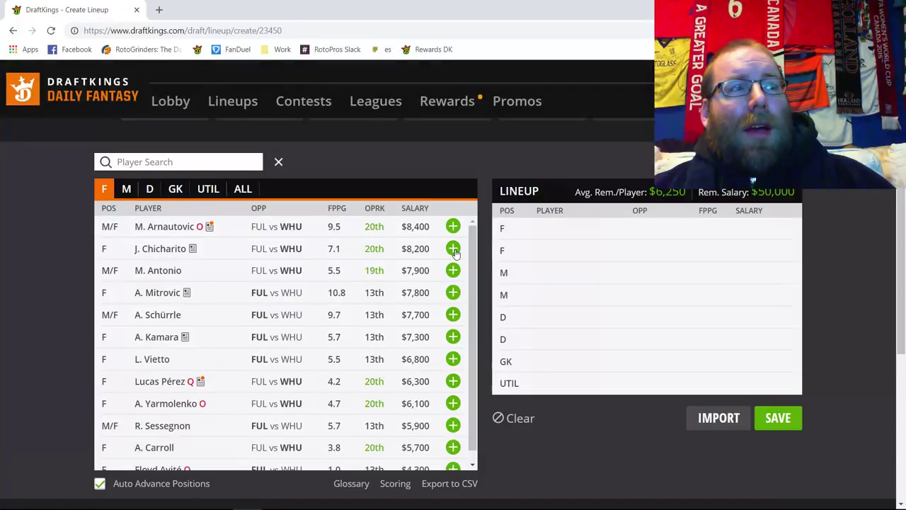
left_click(453, 248)
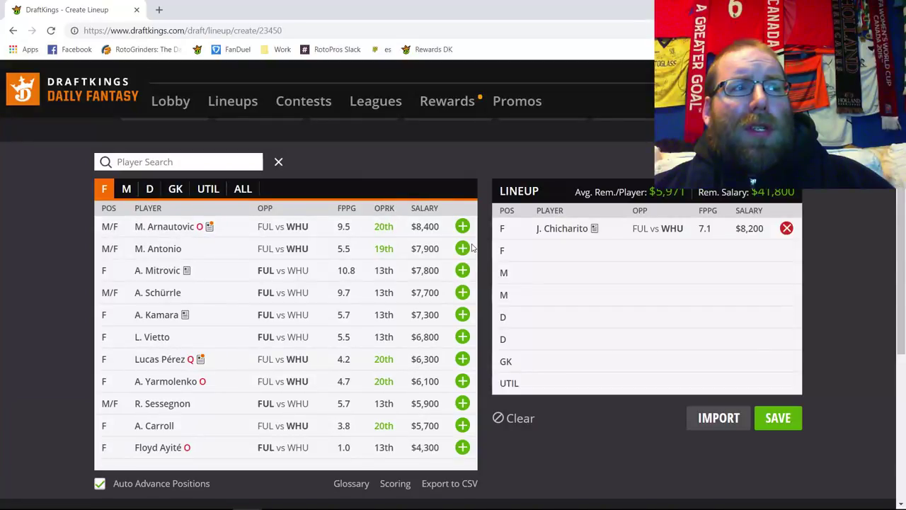
scroll(453, 283, "down", 1)
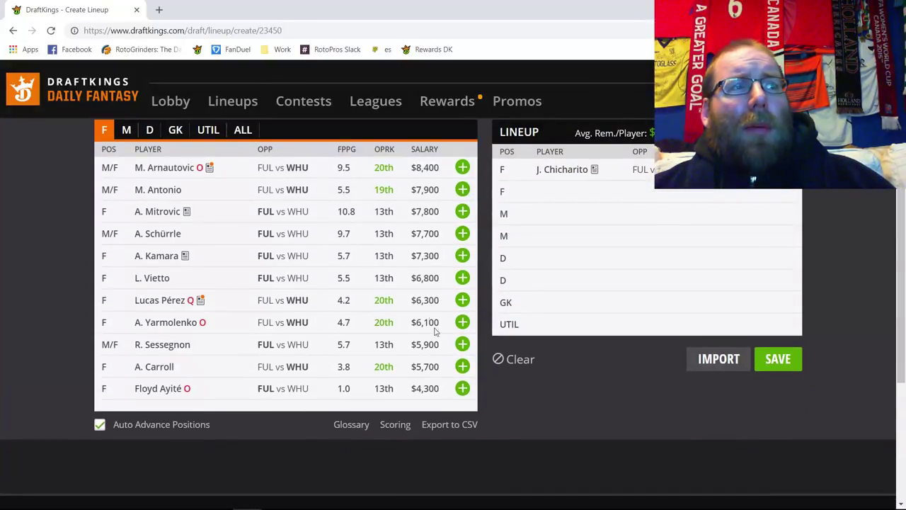
left_click(461, 368)
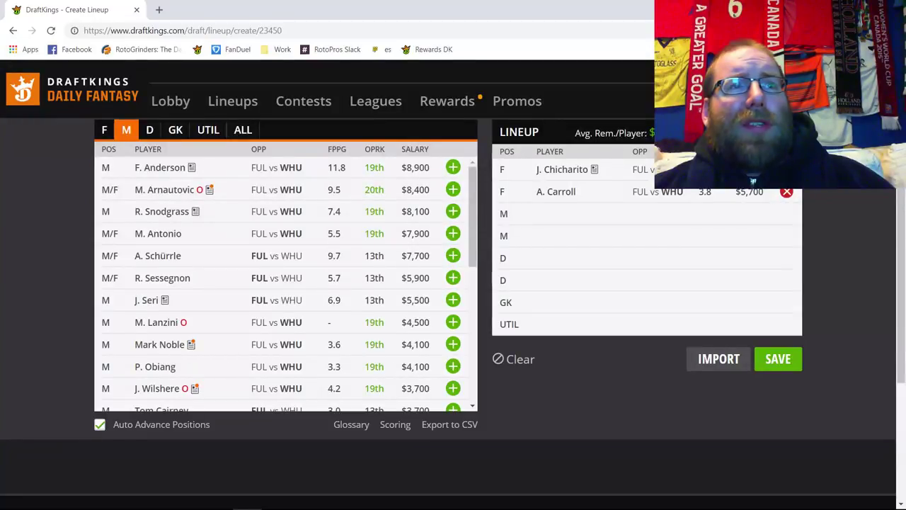
left_click(787, 170)
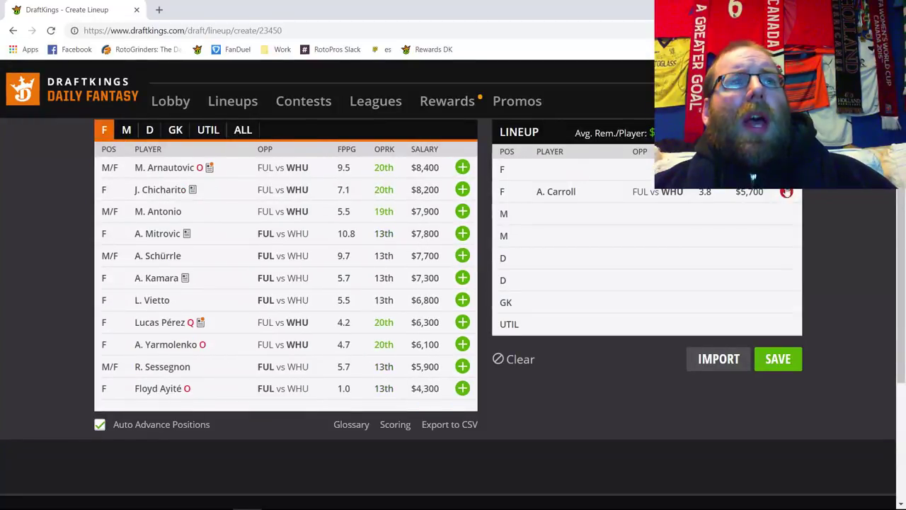
left_click(787, 192)
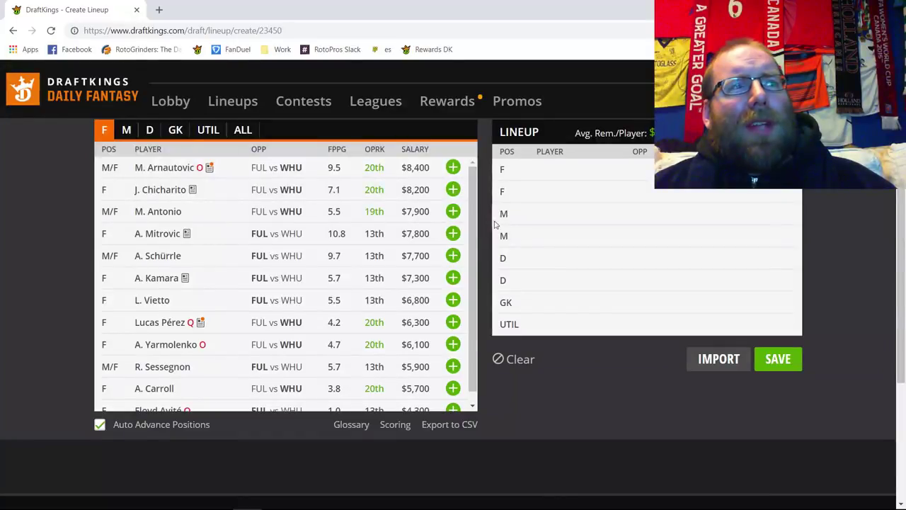
Review the season statistics and 10-game log of West Ham forward J. Chicharito.
left_click(453, 278)
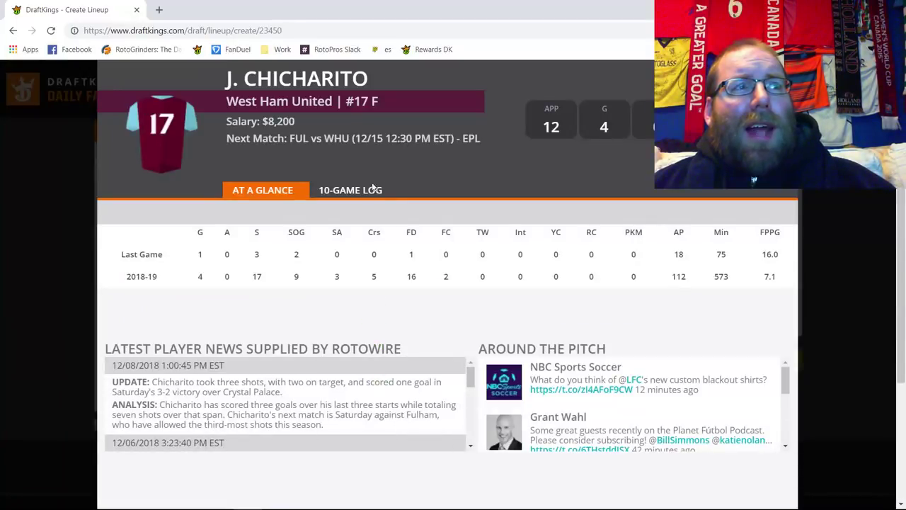
left_click(360, 190)
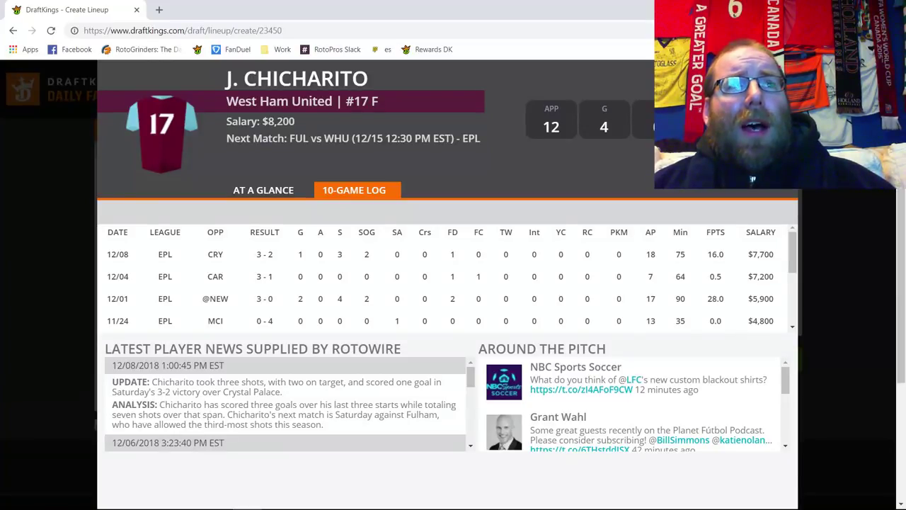
key("Escape")
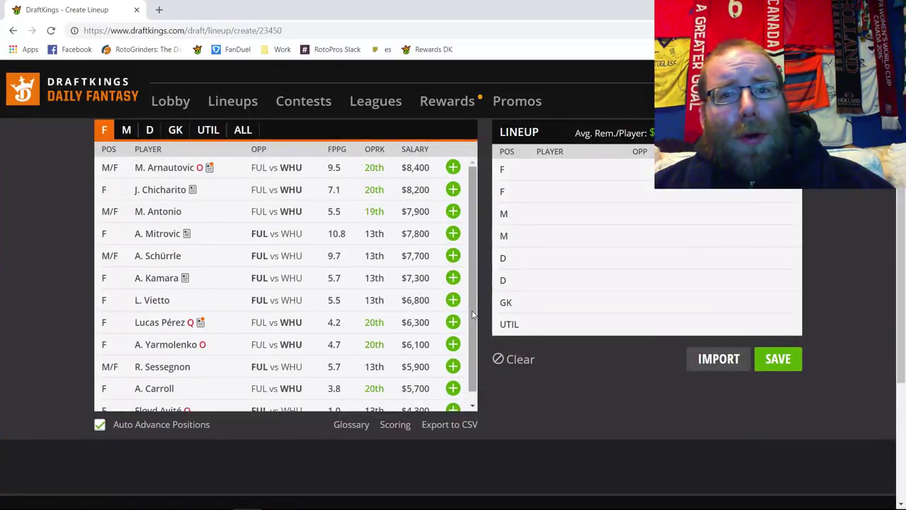
Add West Ham's J. Chicharito as a forward and F. Anderson as a midfielder to the lineup.
scroll(1, 221, "up", 1)
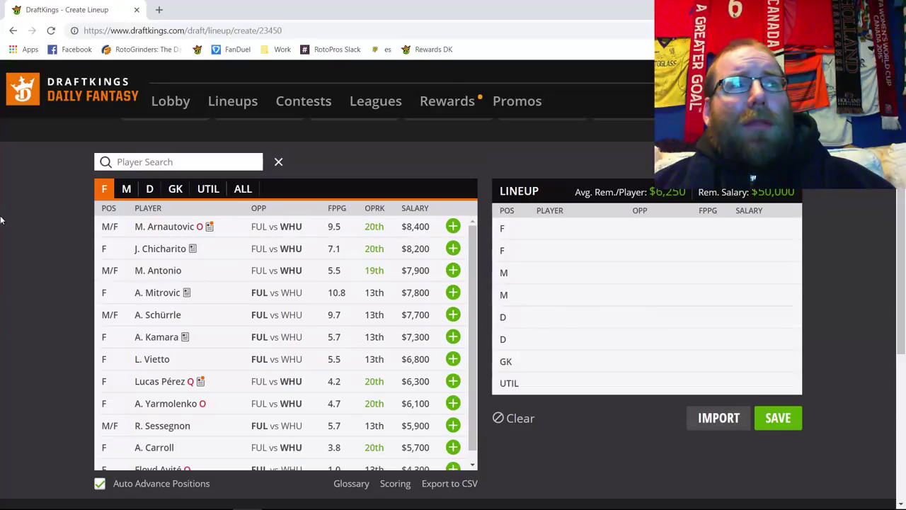
left_click(453, 248)
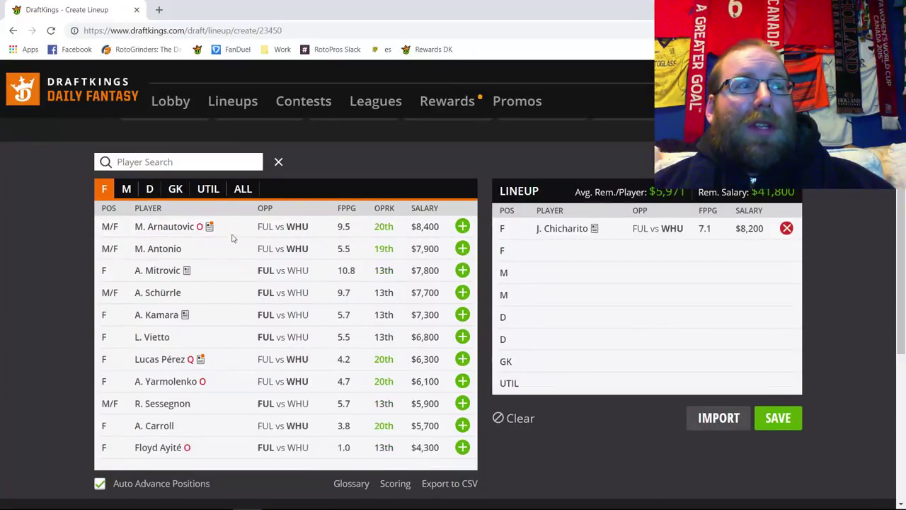
left_click(126, 188)
left_click(453, 226)
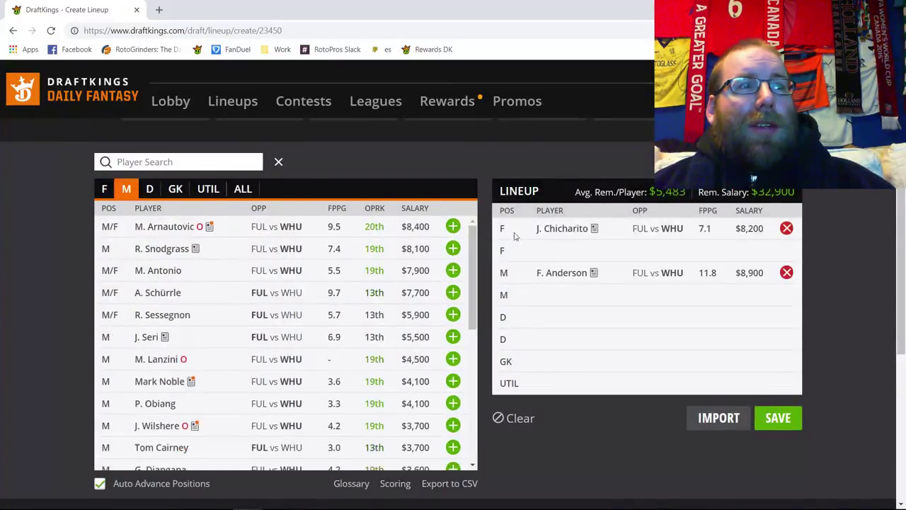
Include Watford's players in the match filter and add R. Pereyra as the second midfielder.
scroll(424, 237, "up", 2)
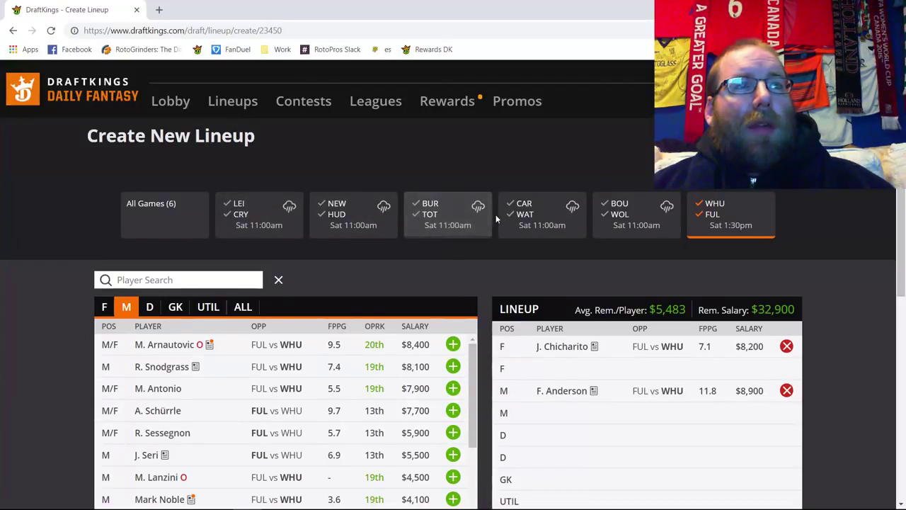
left_click(527, 225)
scroll(436, 282, "down", 1)
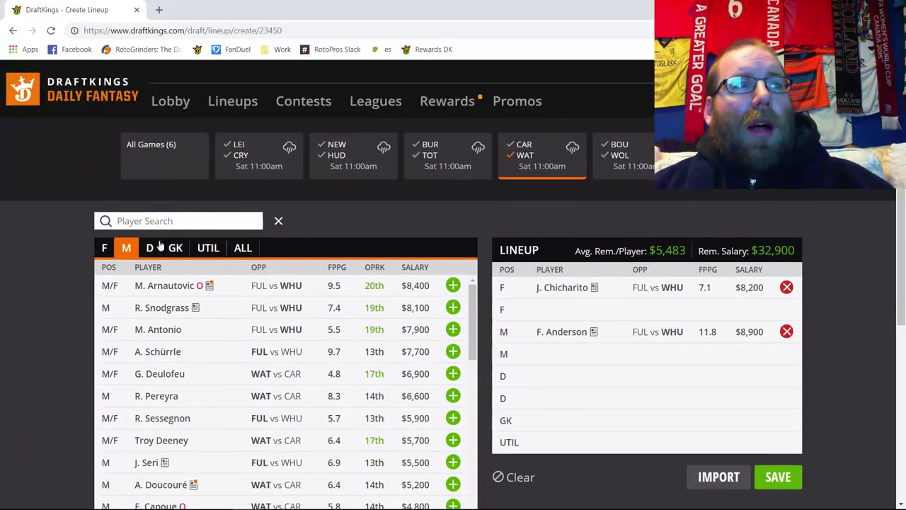
scroll(418, 317, "down", 1)
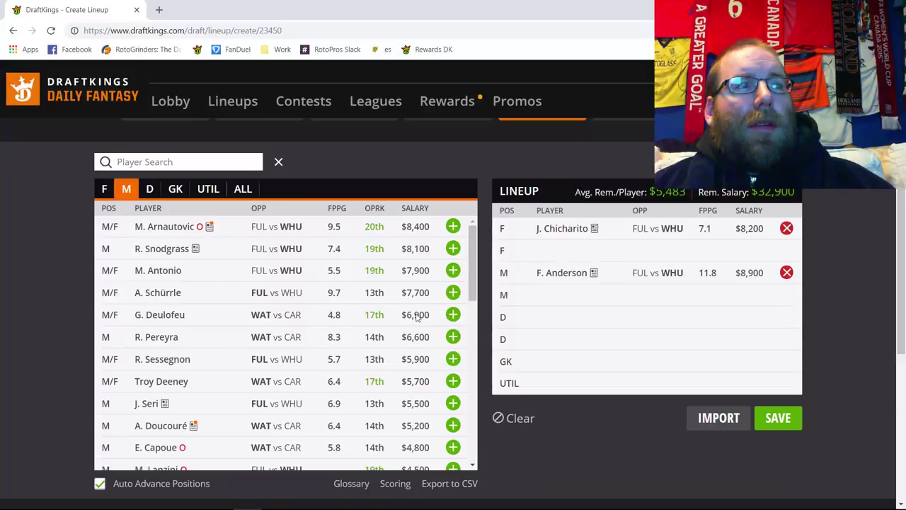
left_click(453, 336)
scroll(554, 196, "up", 1)
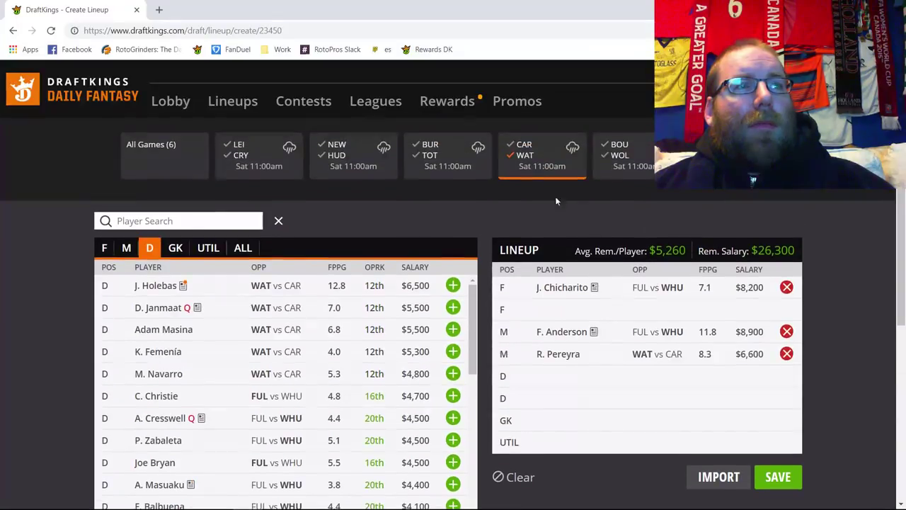
Compare the defenders of all matches by salary and opponent rank, and add Fulham's C. Chambers to the lineup.
left_click(534, 157)
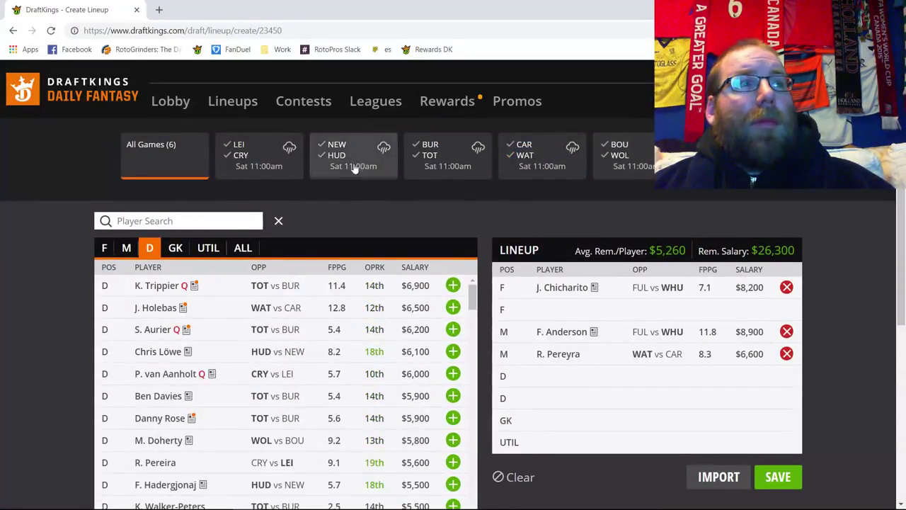
scroll(457, 339, "down", 1)
scroll(456, 283, "down", 1)
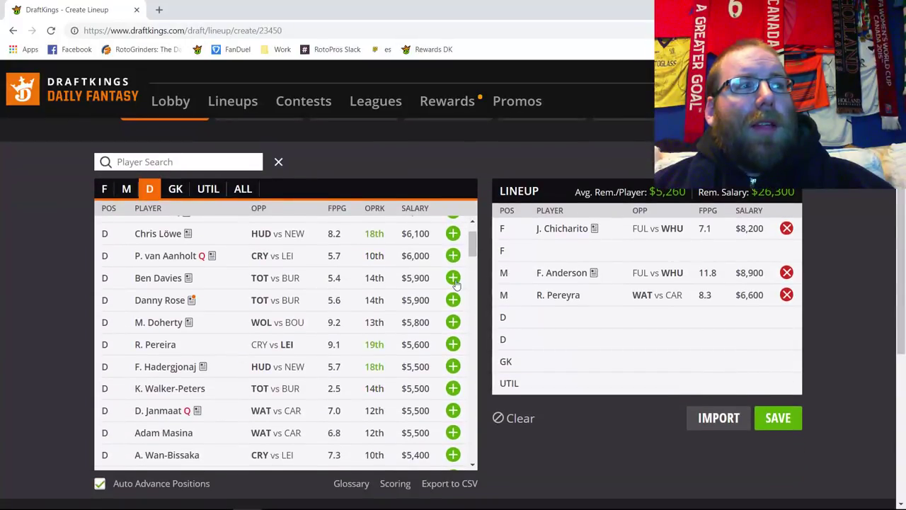
scroll(457, 283, "down", 5)
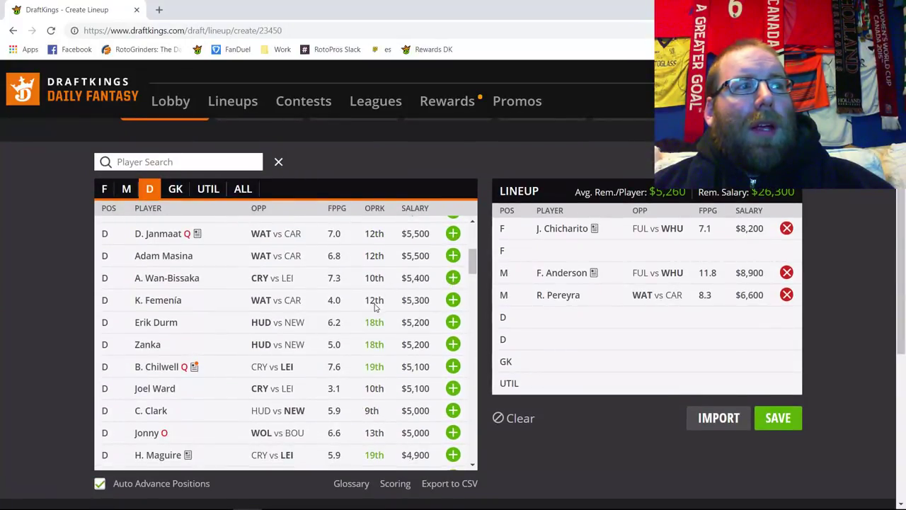
scroll(375, 306, "down", 10)
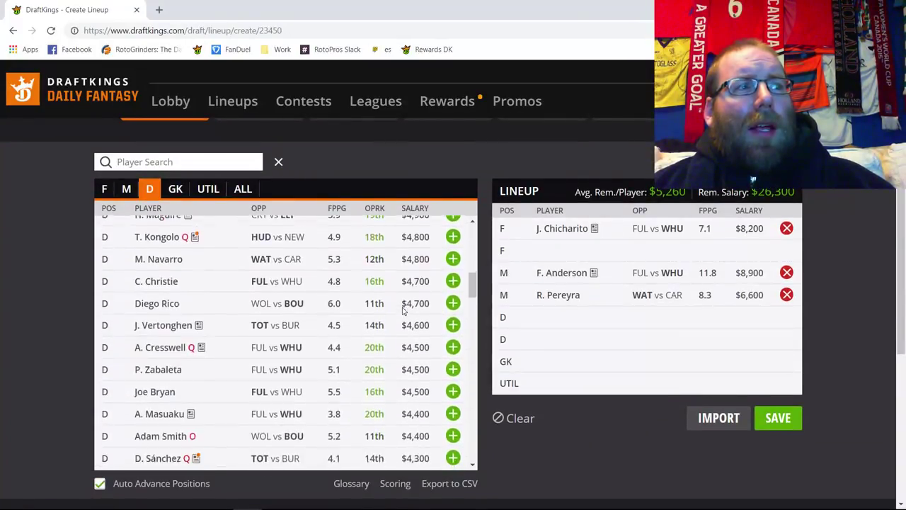
scroll(404, 310, "down", 5)
scroll(403, 310, "down", 3)
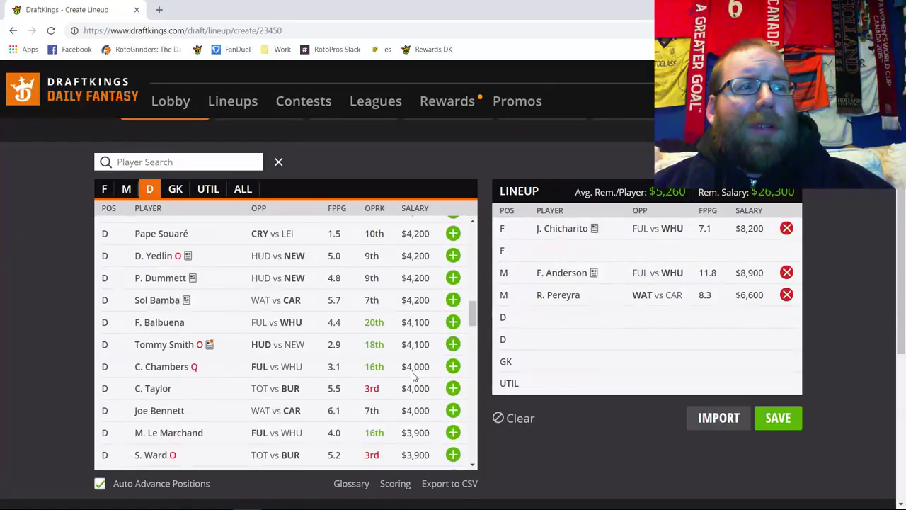
left_click(453, 367)
Add Watford's Ben Foster as the goalkeeper.
left_click(170, 189)
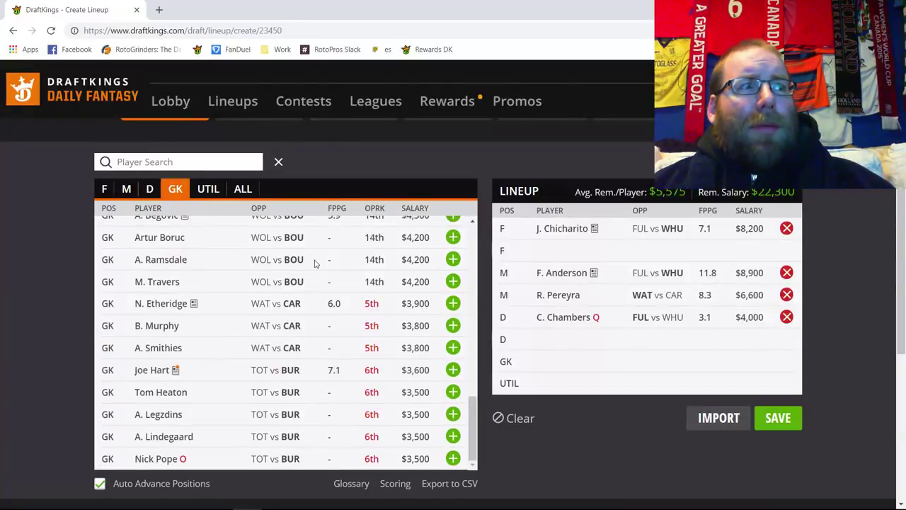
scroll(314, 262, "up", 5)
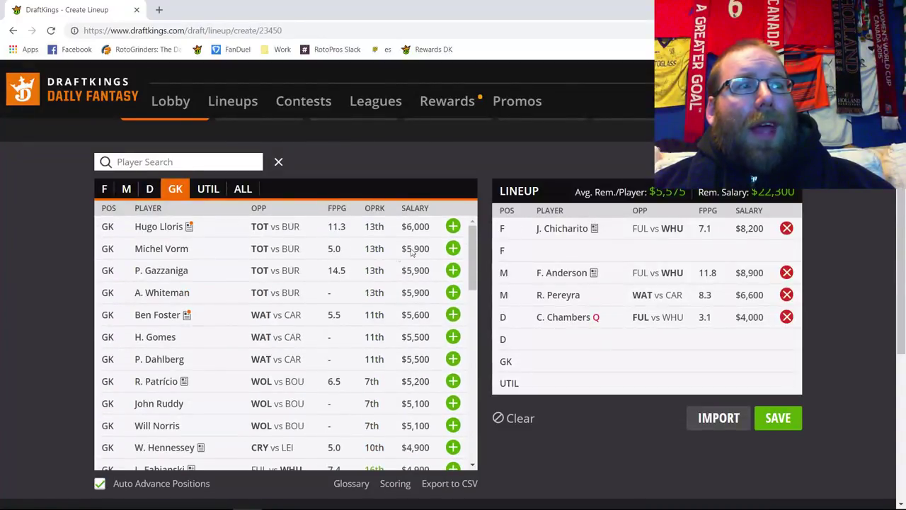
left_click(453, 314)
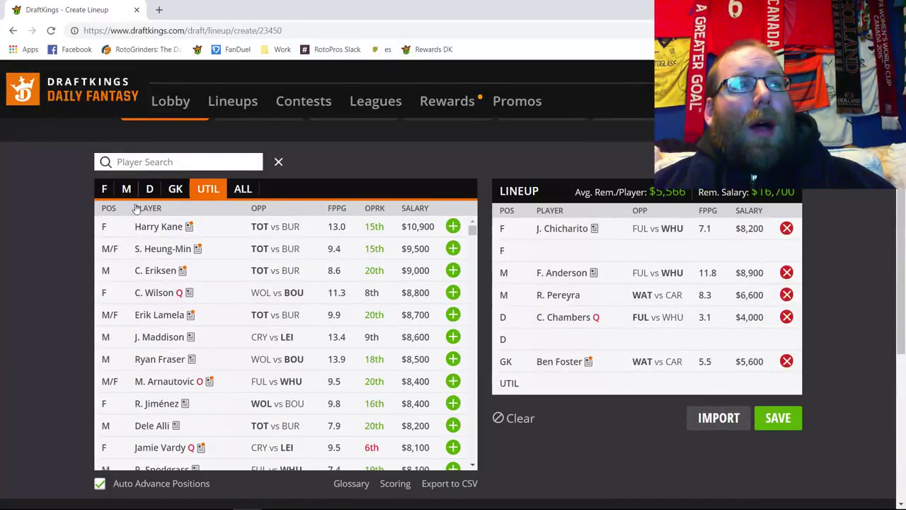
Try Fulham's R. Sessegnon as the second forward, take him out again, and clear the whole lineup.
left_click(105, 189)
scroll(187, 239, "down", 8)
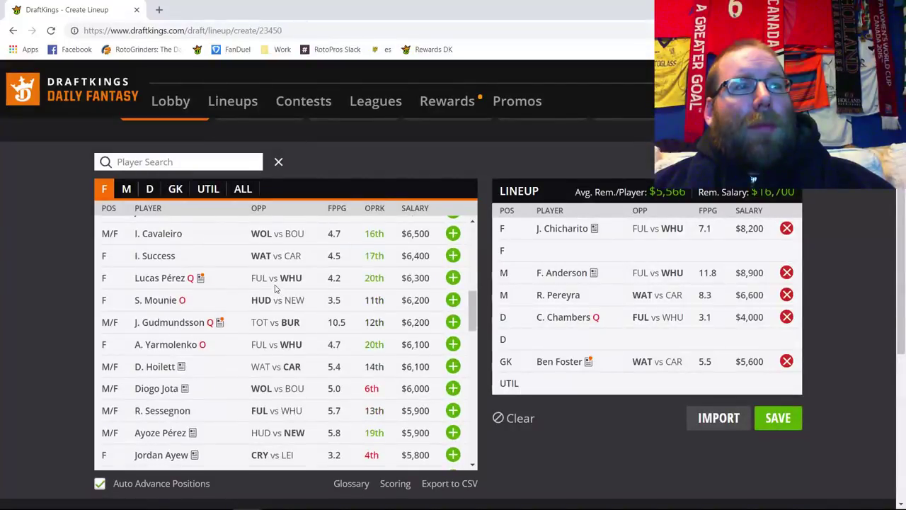
scroll(387, 291, "up", 1)
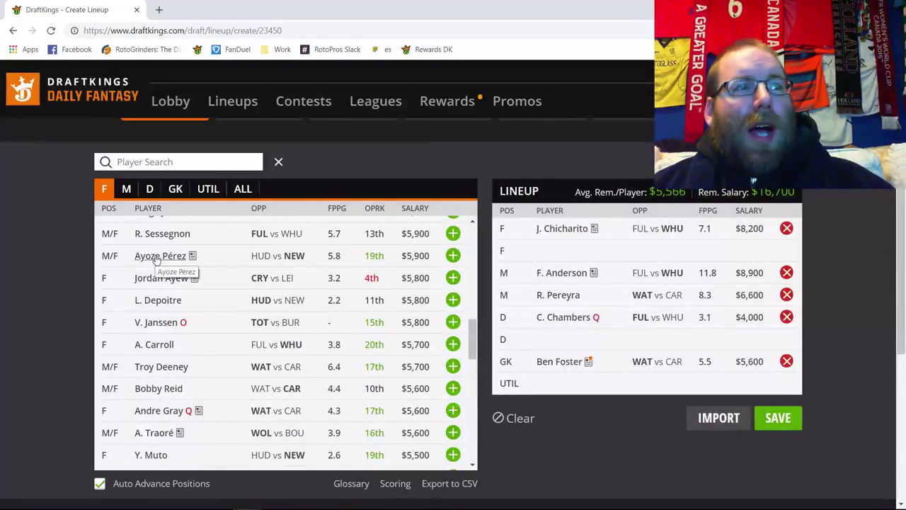
scroll(271, 266, "up", 1)
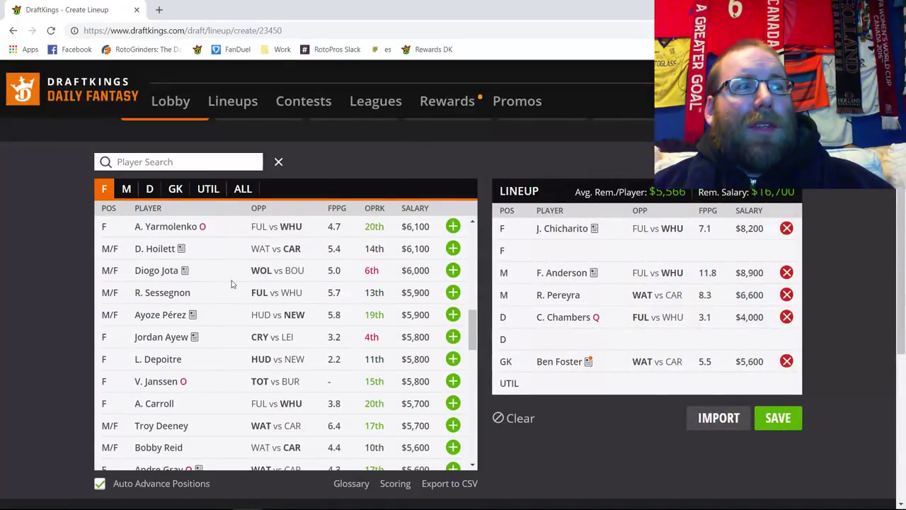
left_click(453, 292)
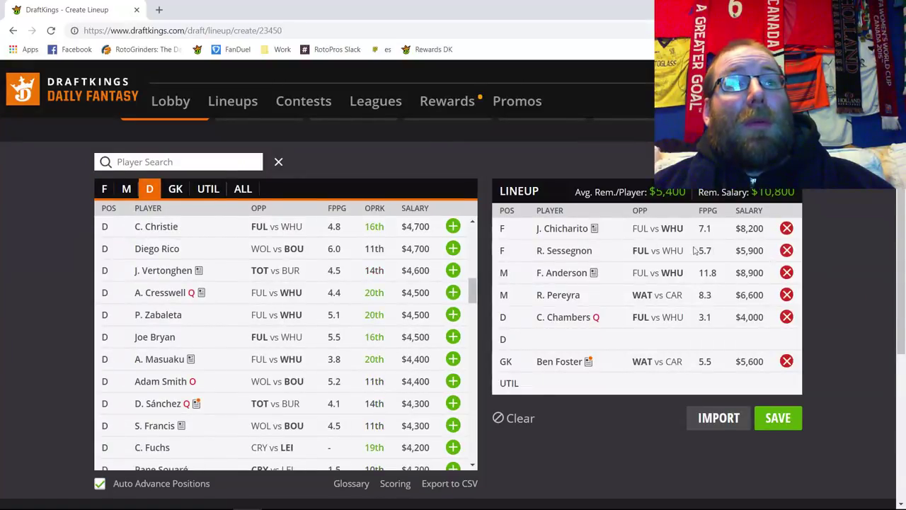
left_click(786, 250)
scroll(639, 211, "down", 2)
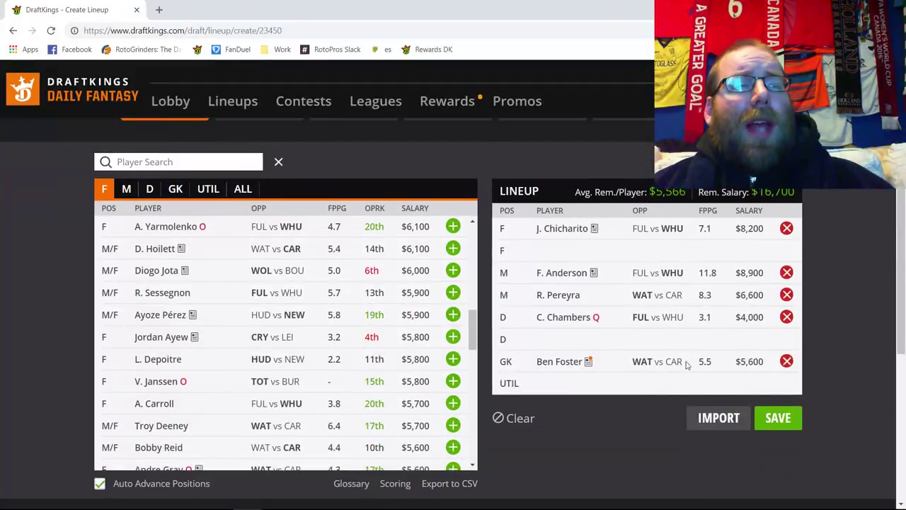
left_click(520, 418)
Show only the West Ham–Fulham match and add forward J. Chicharito and midfielders F. Anderson and R. Snodgrass to the lineup.
scroll(710, 307, "up", 2)
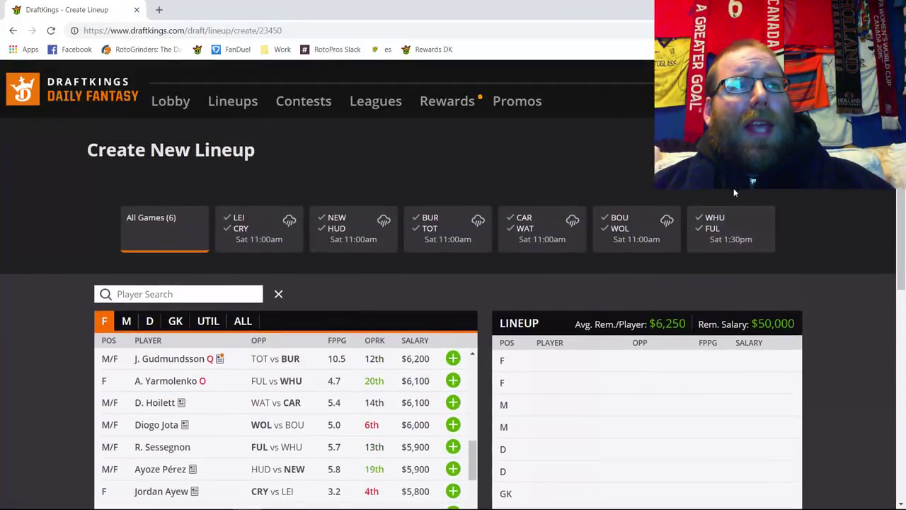
left_click(729, 228)
scroll(669, 262, "down", 1)
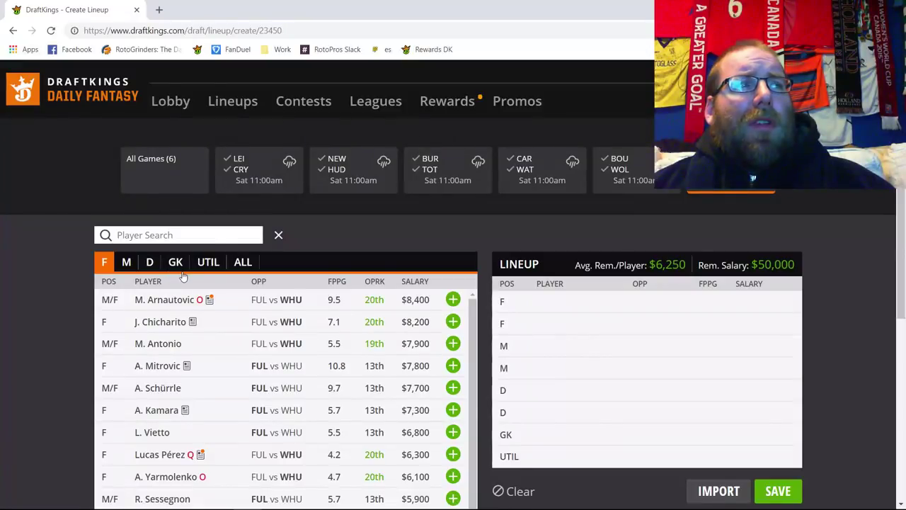
left_click(453, 321)
left_click(126, 262)
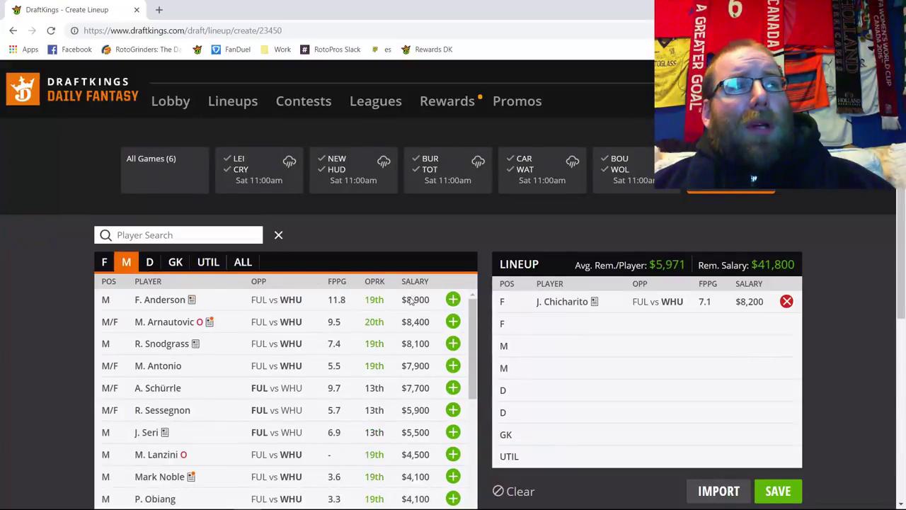
left_click(453, 299)
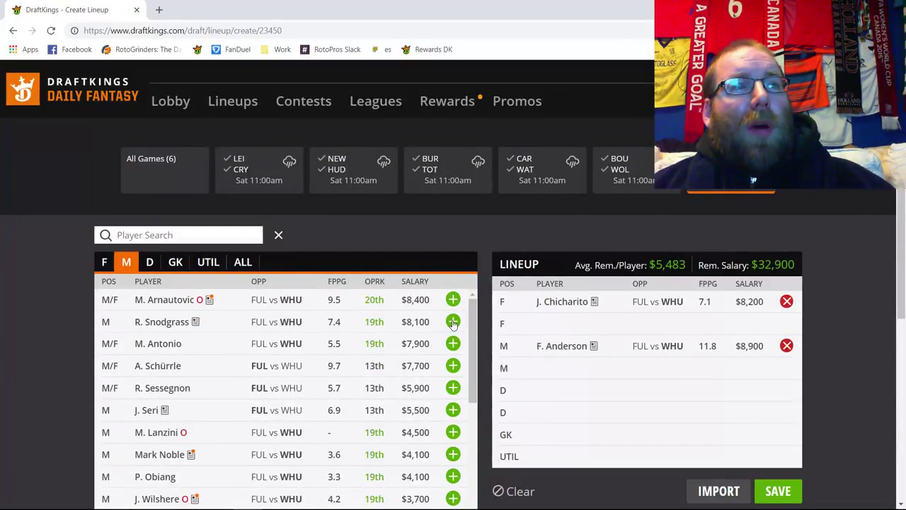
left_click(453, 321)
left_click(126, 262)
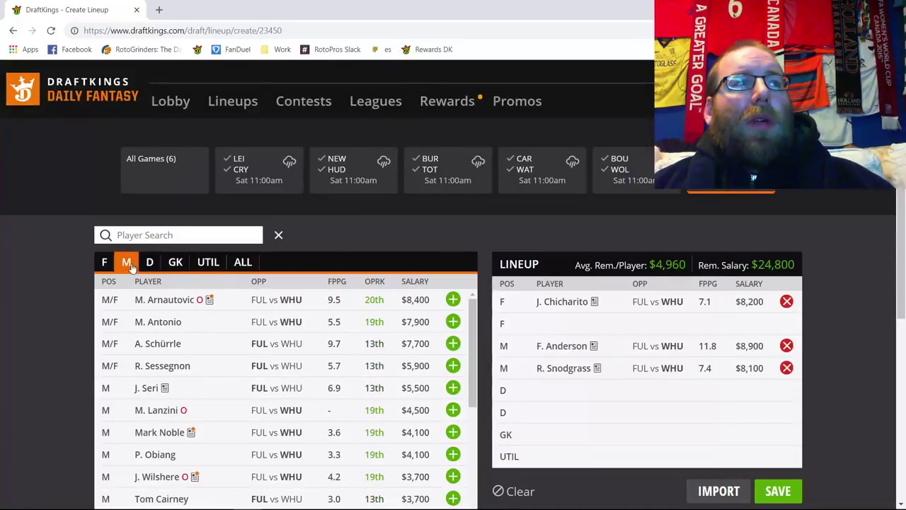
Add Fulham's A. Schürrle as the second forward and list the defenders of all games.
left_click(453, 343)
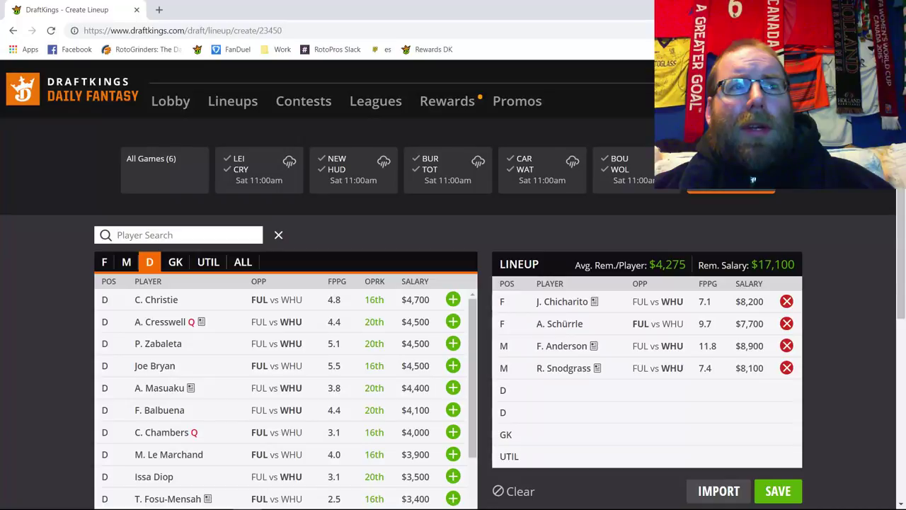
left_click(693, 169)
left_click(729, 170)
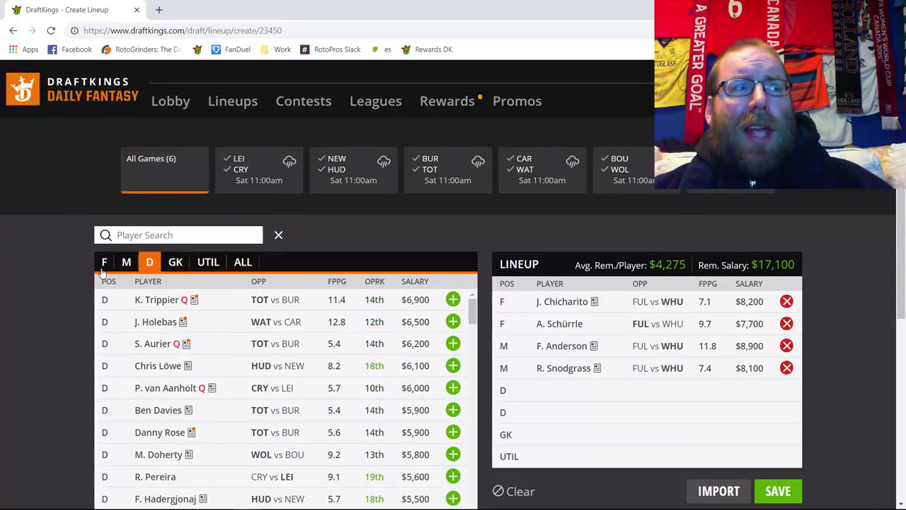
Show only West Ham's midfielders and examine Mark Noble's 10-game log.
left_click(729, 170)
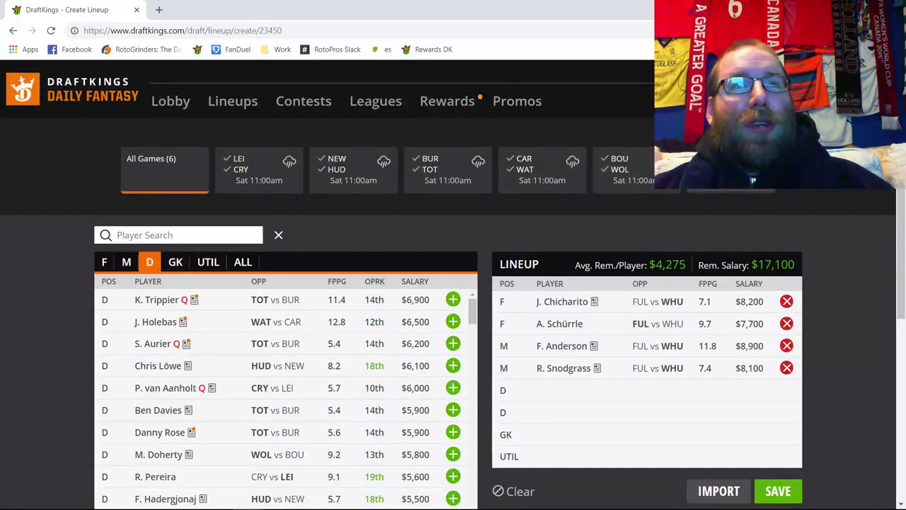
left_click(126, 262)
scroll(522, 283, "down", 2)
scroll(341, 283, "down", 1)
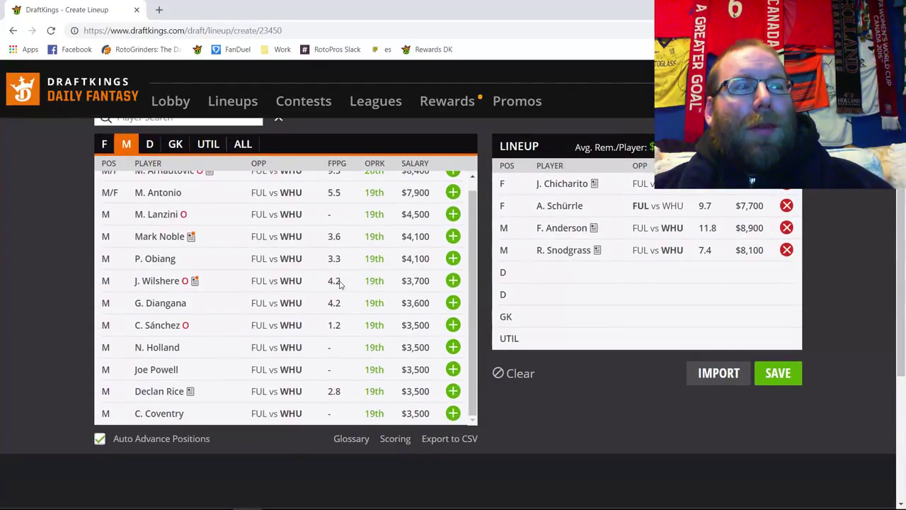
scroll(305, 287, "up", 1)
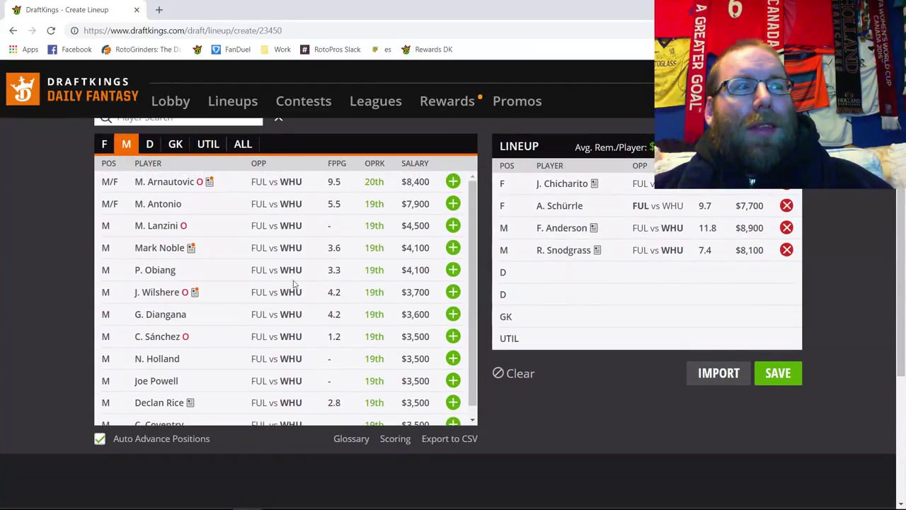
left_click(181, 249)
left_click(368, 197)
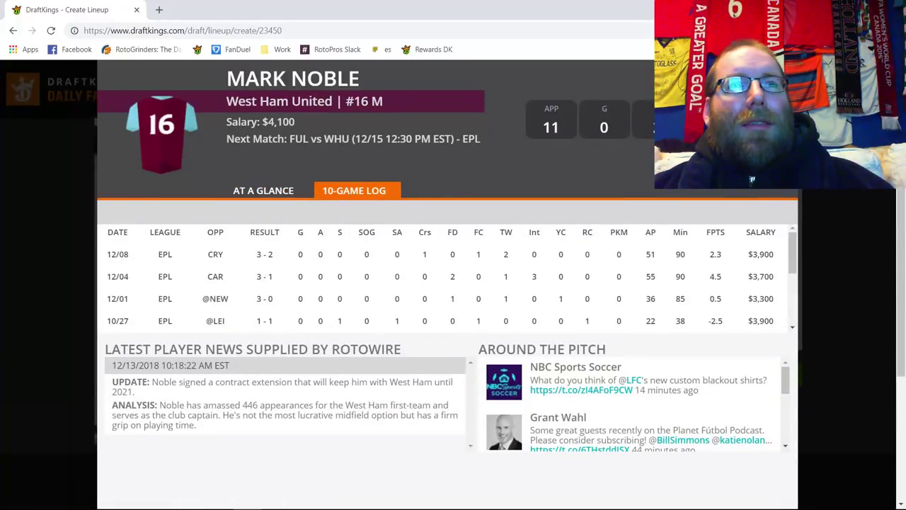
key("Escape")
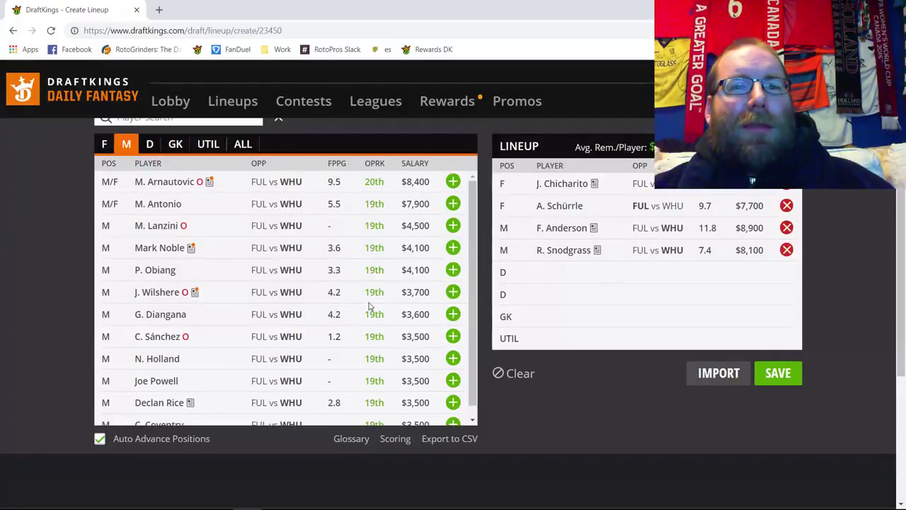
Review West Ham's forwards and compare them with the forwards of all games.
scroll(368, 306, "up", 1)
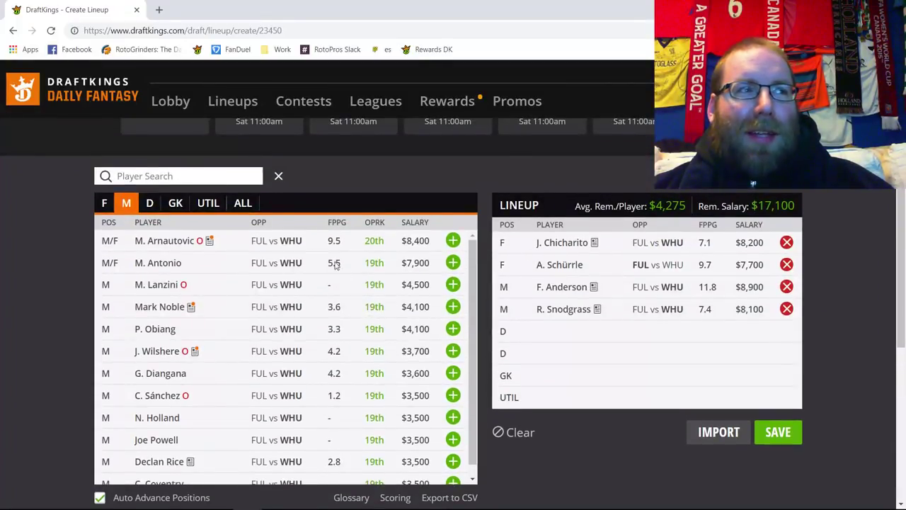
left_click(104, 204)
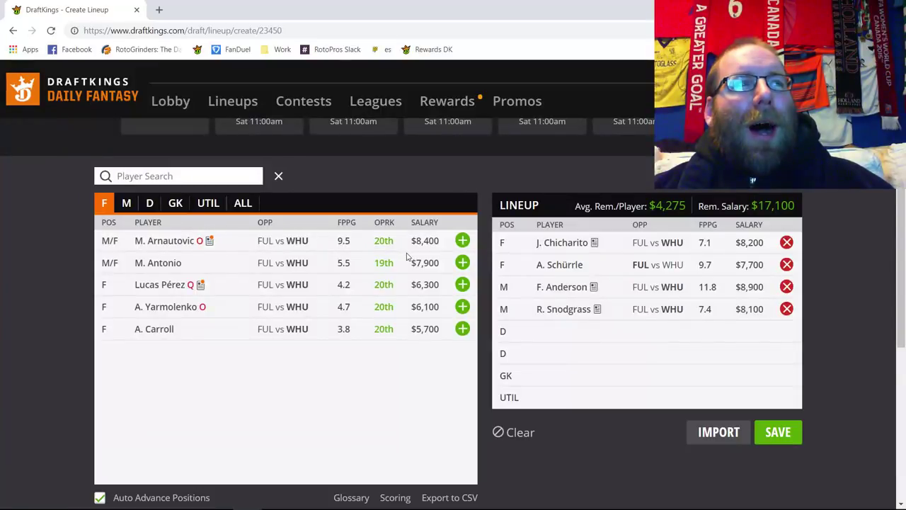
scroll(496, 256, "up", 1)
left_click(166, 163)
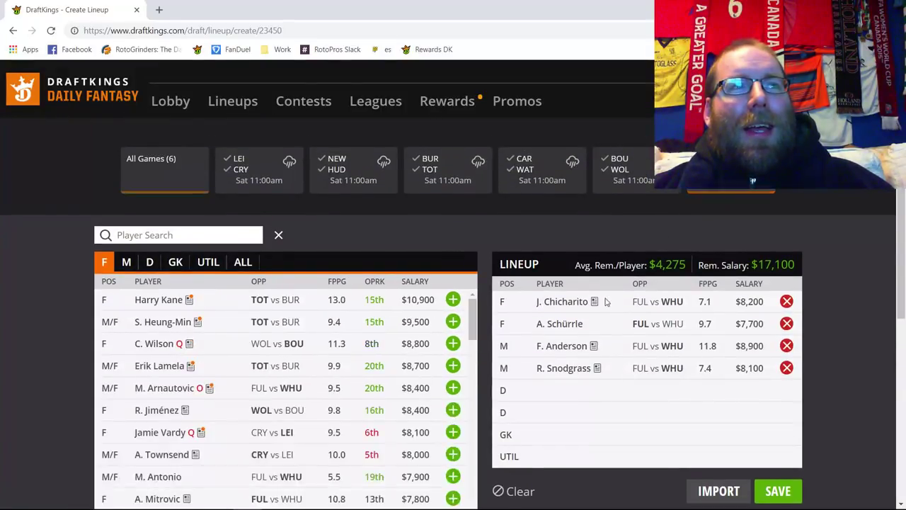
scroll(605, 302, "down", 1)
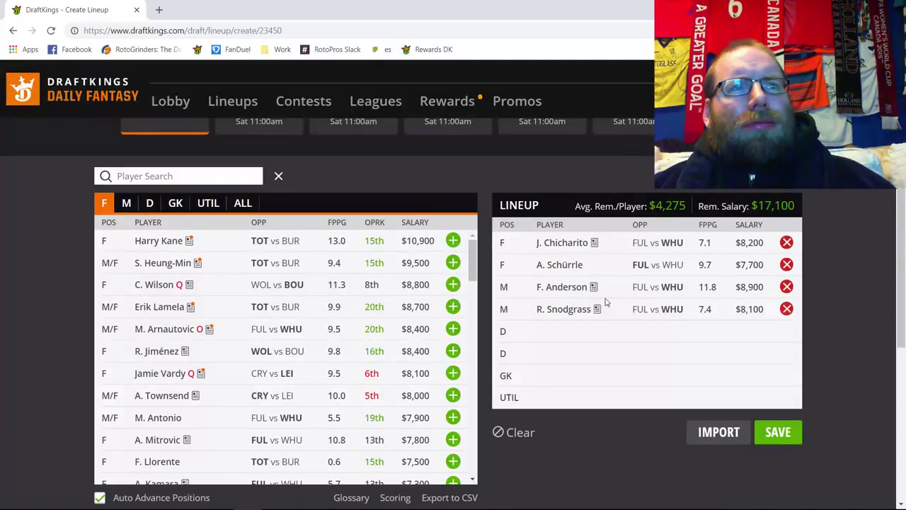
scroll(605, 302, "up", 1)
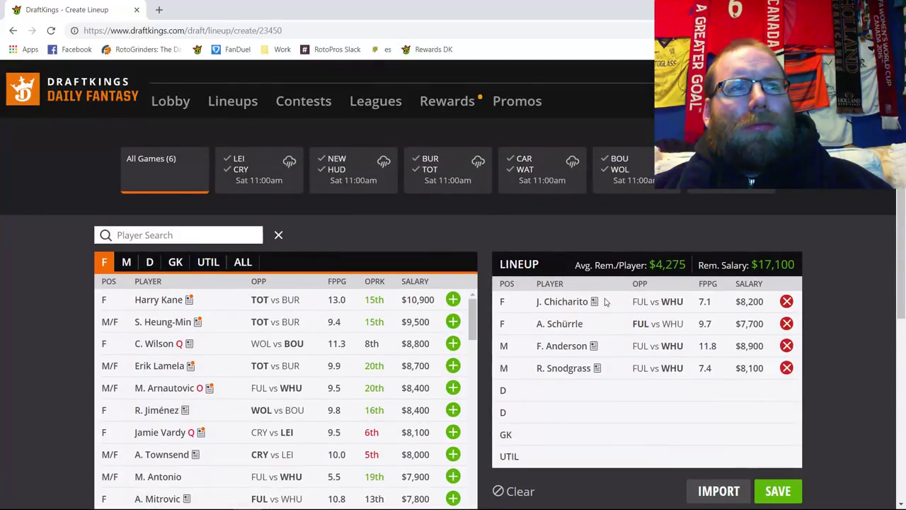
Review only Fulham's forwards and midfielders, and return the player list to all games.
left_click(730, 169)
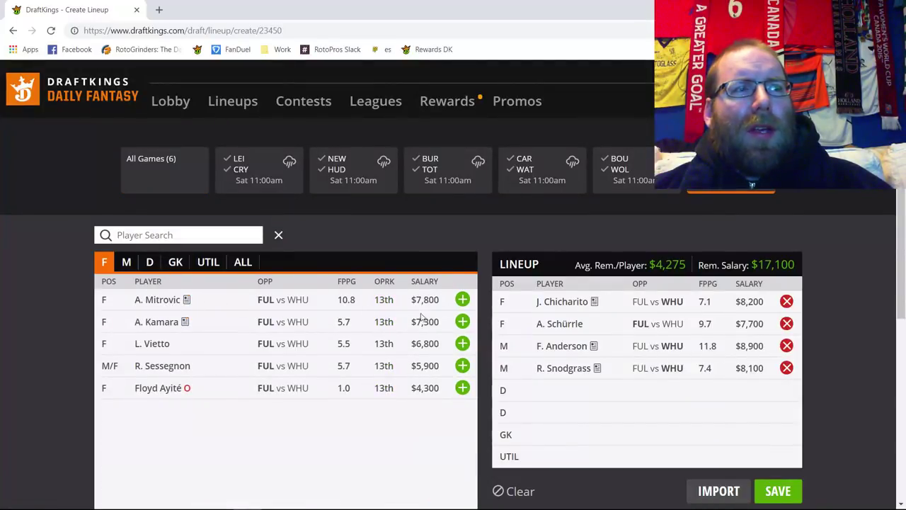
left_click(126, 262)
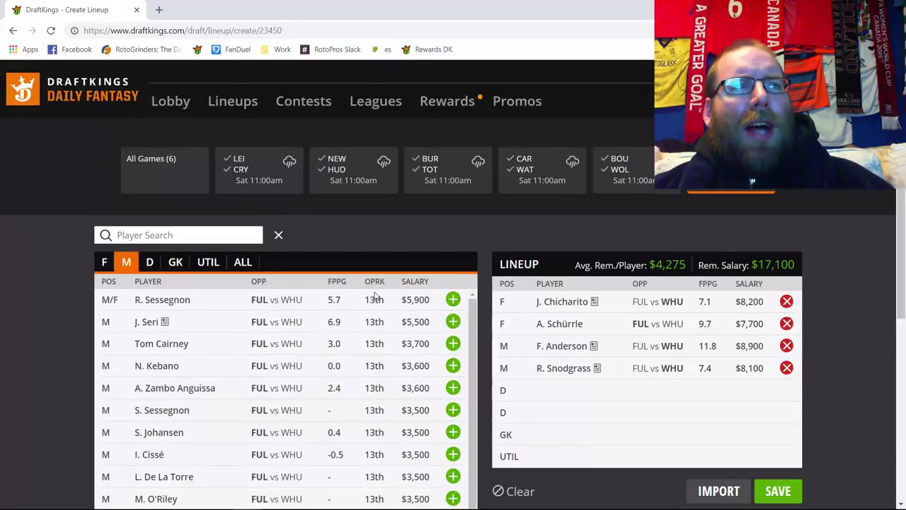
left_click(730, 168)
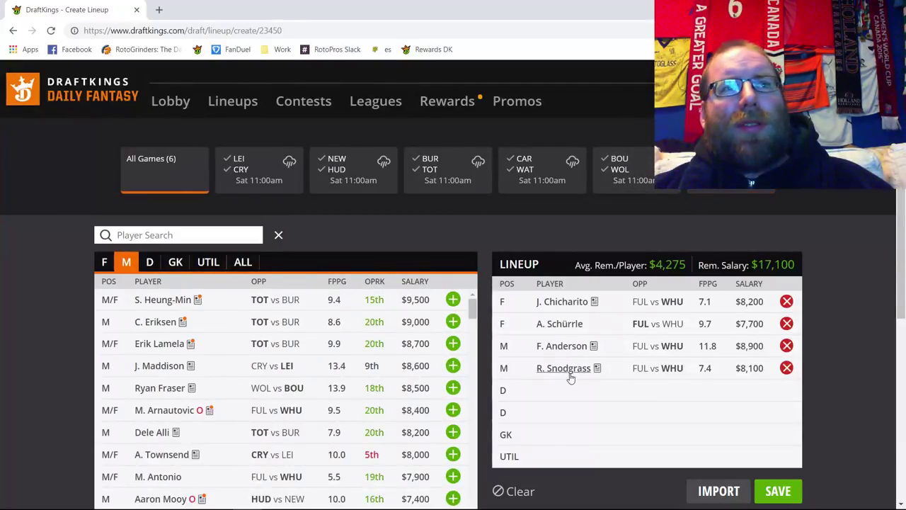
Show only West Ham's goalkeepers, examine L. Fabianski's 10-game log, and return the goalkeeper list to all games.
left_click(176, 262)
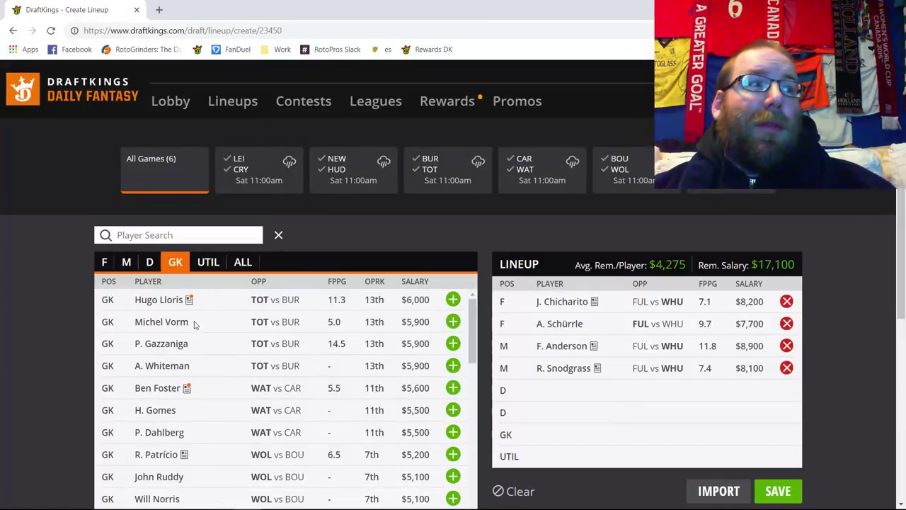
left_click(731, 168)
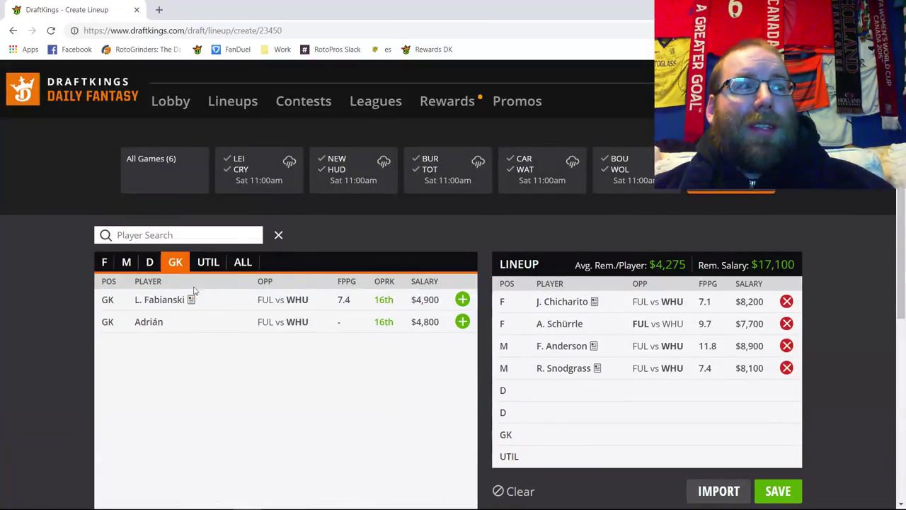
left_click(162, 302)
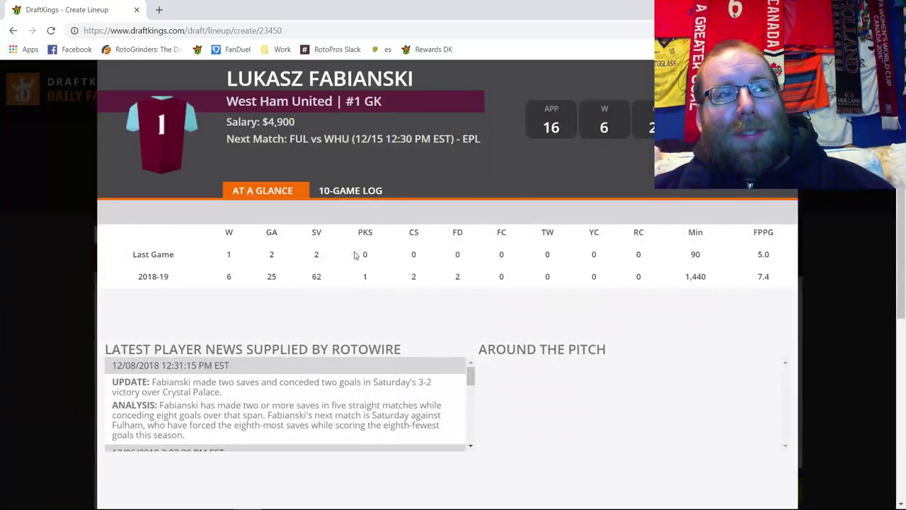
left_click(354, 199)
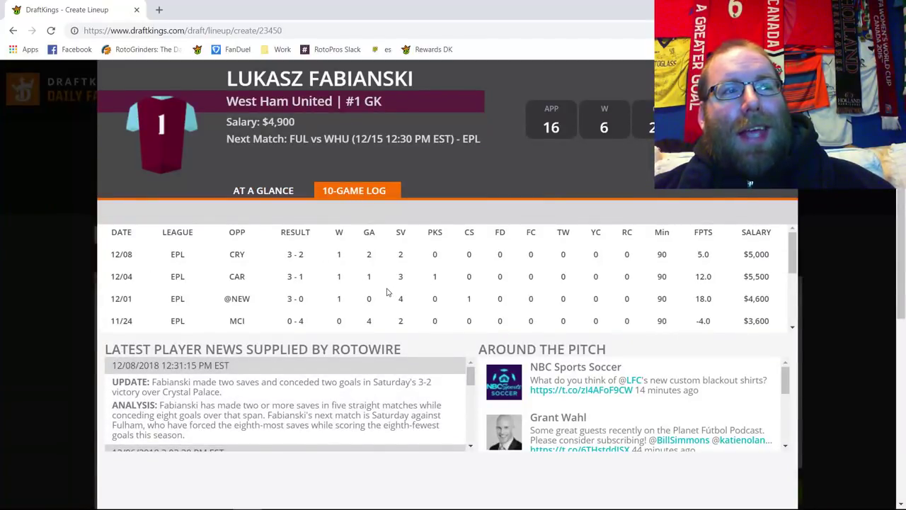
scroll(387, 290, "down", 3)
scroll(387, 290, "up", 3)
scroll(386, 290, "up", 1)
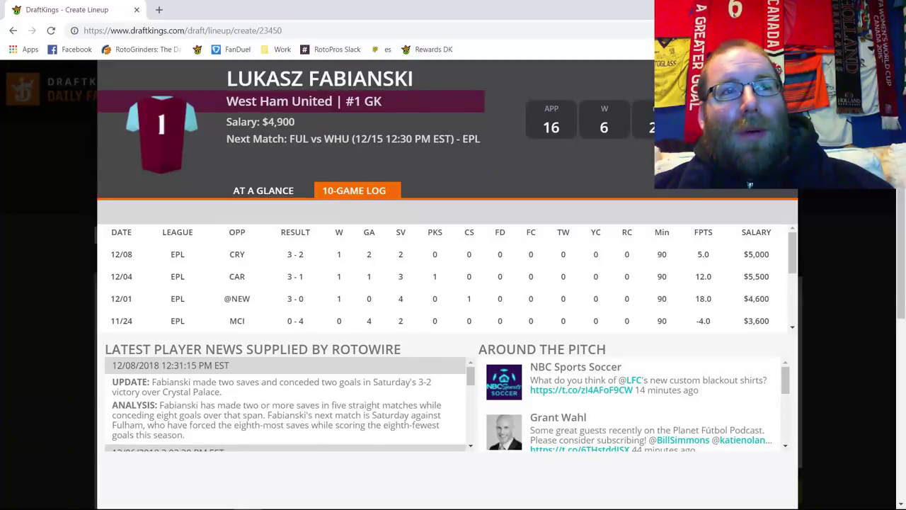
key("Escape")
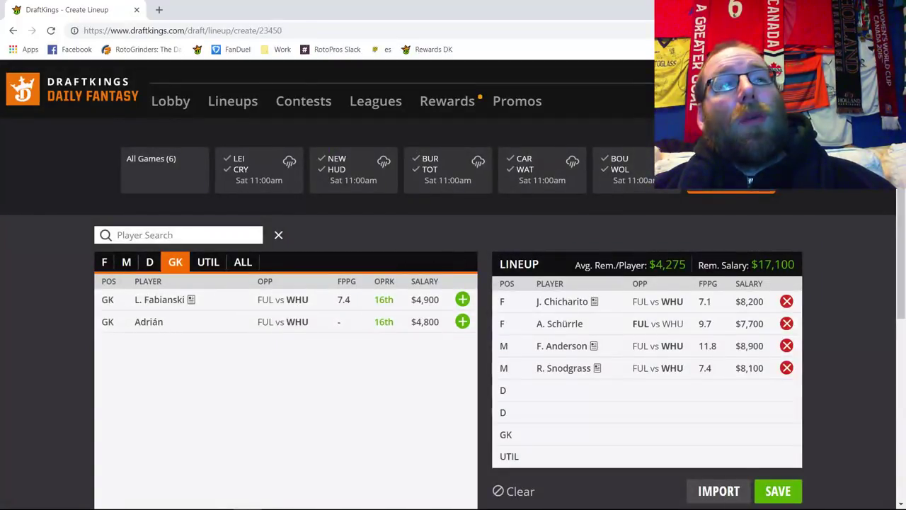
left_click(749, 182)
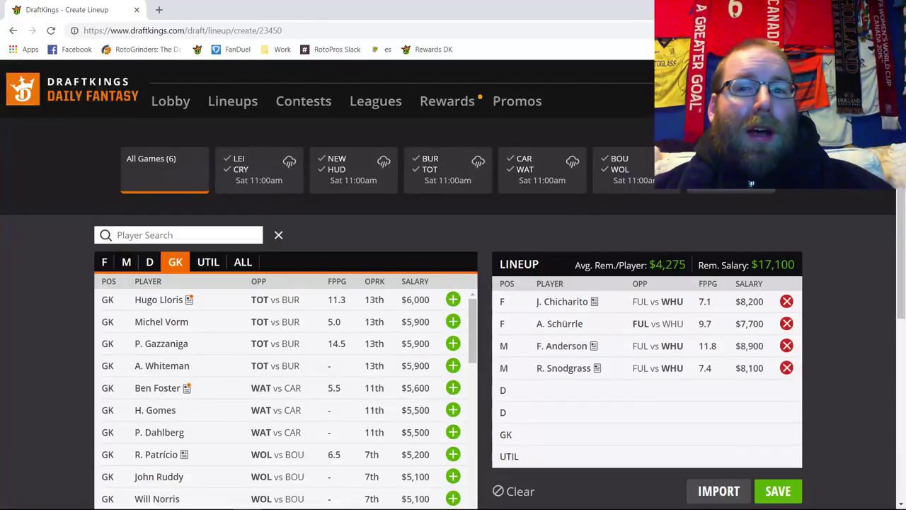